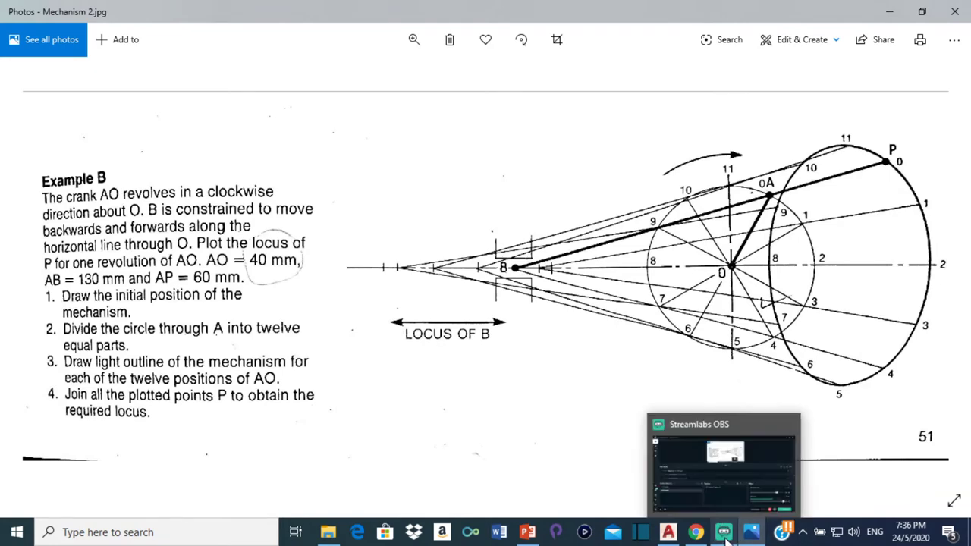
Switch to AutoCAD and draw a circle with a radius of 40 in the upper part of the drawing
{"action": "mouse_move", "coordinate": [683, 536]}
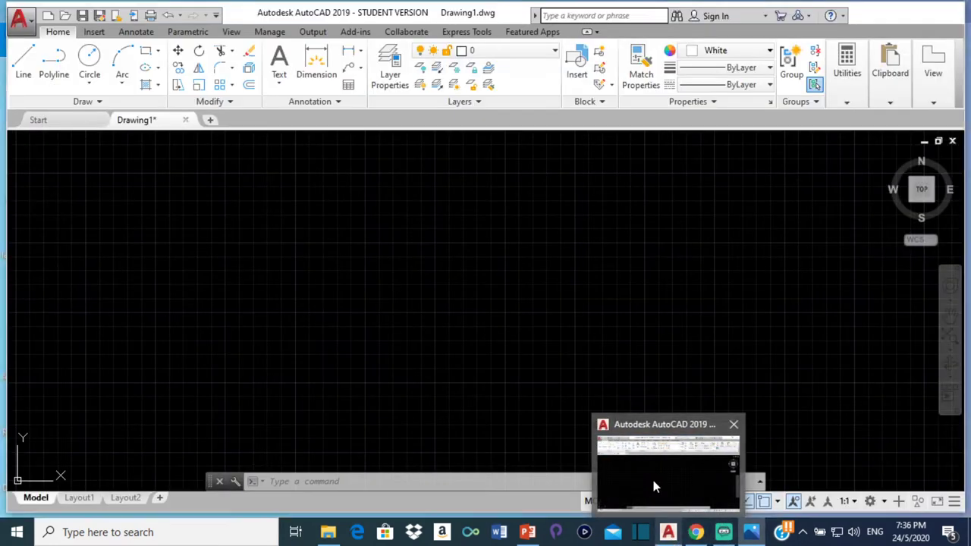
{"action": "left_click", "coordinate": [652, 480]}
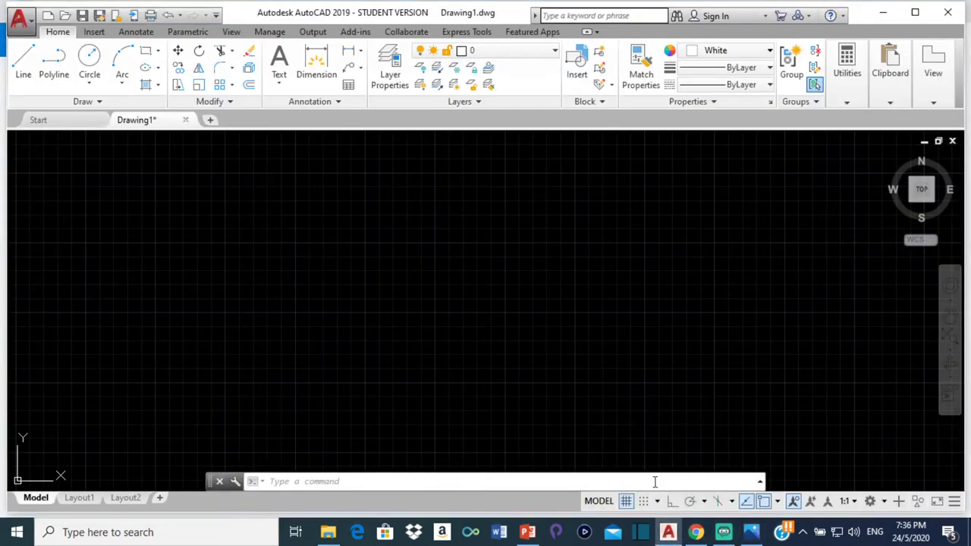
{"action": "left_click", "coordinate": [89, 65]}
{"action": "right_click", "coordinate": [452, 262]}
{"action": "left_click", "coordinate": [491, 205]}
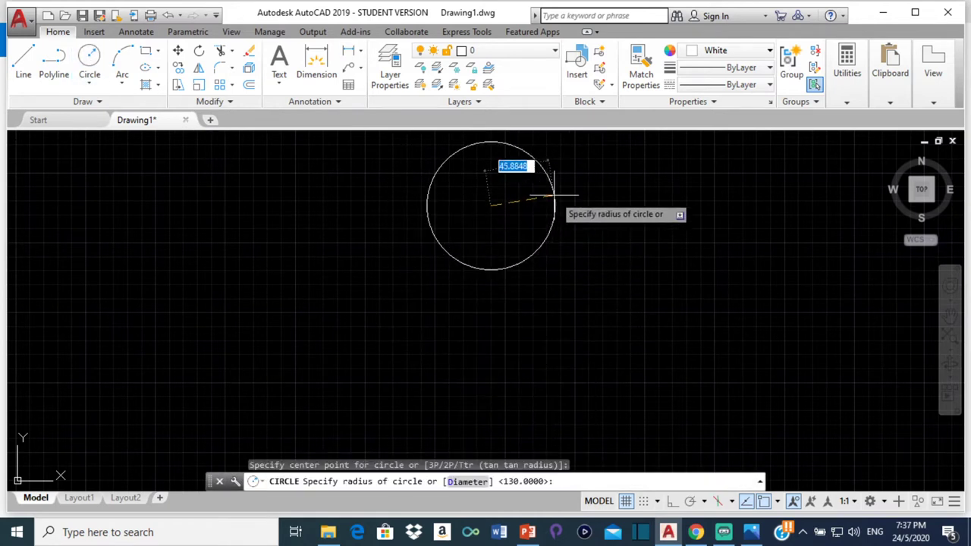
{"action": "left_click", "coordinate": [89, 79]}
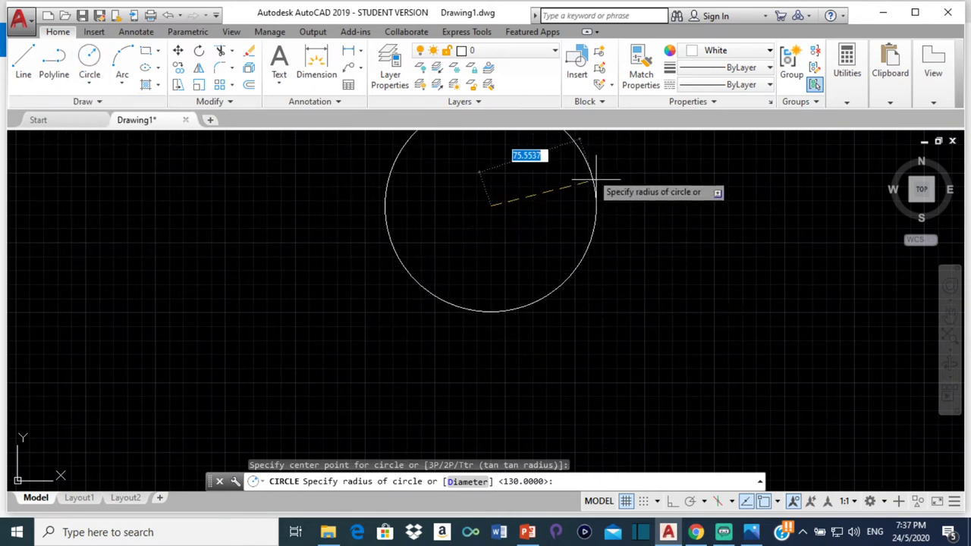
{"action": "type", "text": "40"}
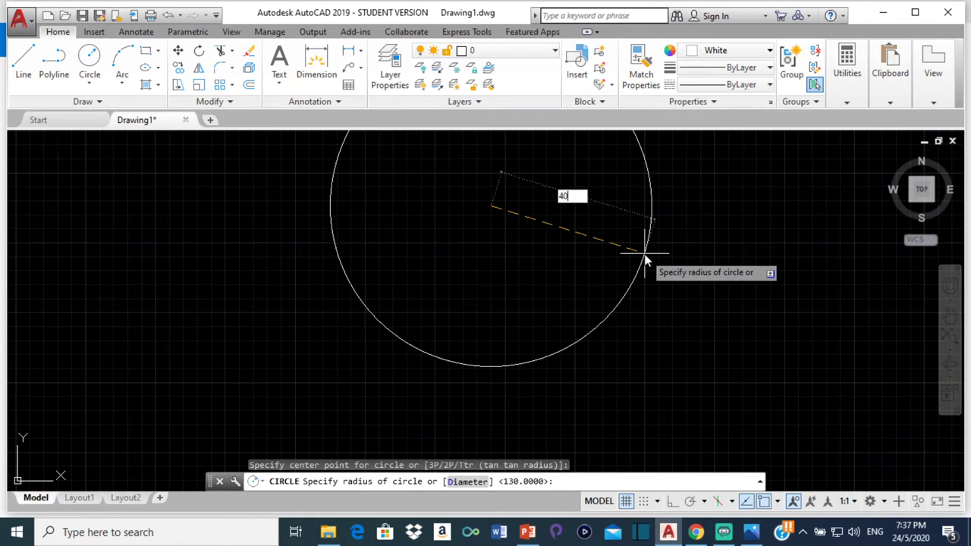
{"action": "key", "text": "Return"}
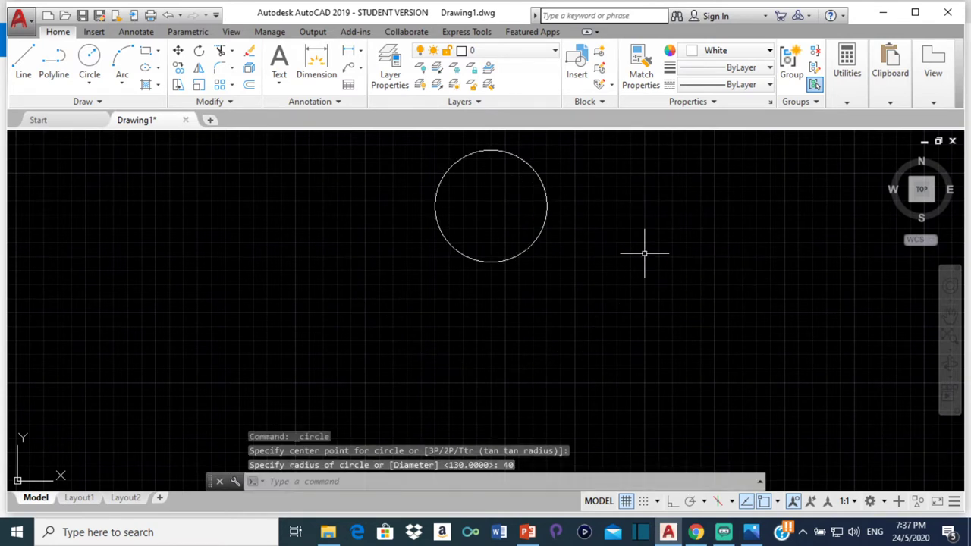
Check that quadrant snapping is enabled and draw a vertical diameter between the circle's upper and lower quadrants
{"action": "scroll", "coordinate": [526, 155], "scroll_direction": "up", "scroll_amount": 2}
{"action": "middle_click_drag", "start_coordinate": [526, 158], "coordinate": [532, 198]}
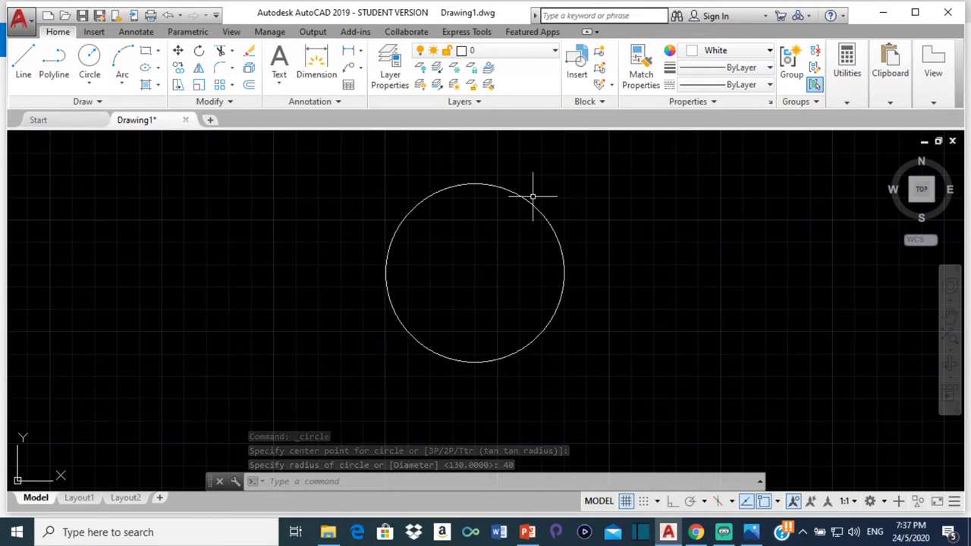
{"action": "left_click", "coordinate": [777, 501]}
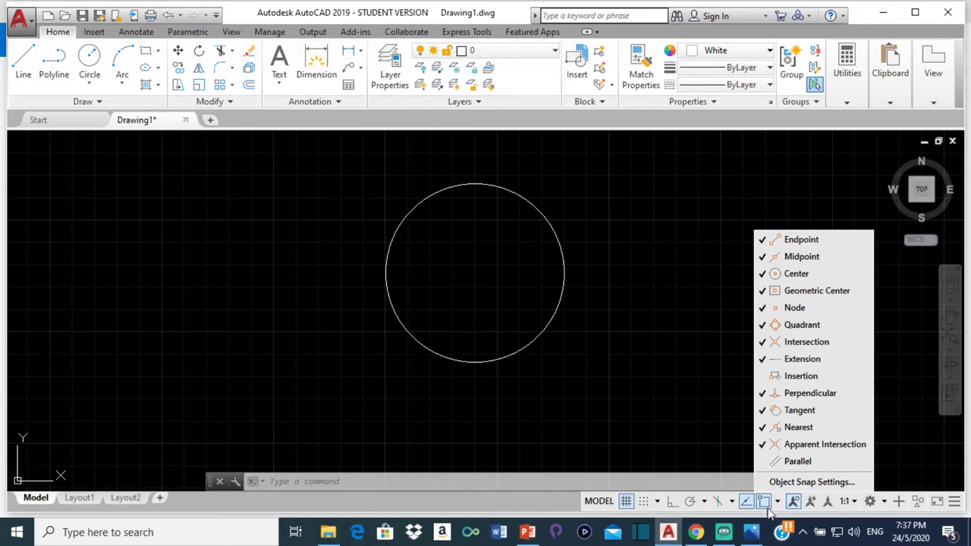
{"action": "left_click", "coordinate": [766, 327]}
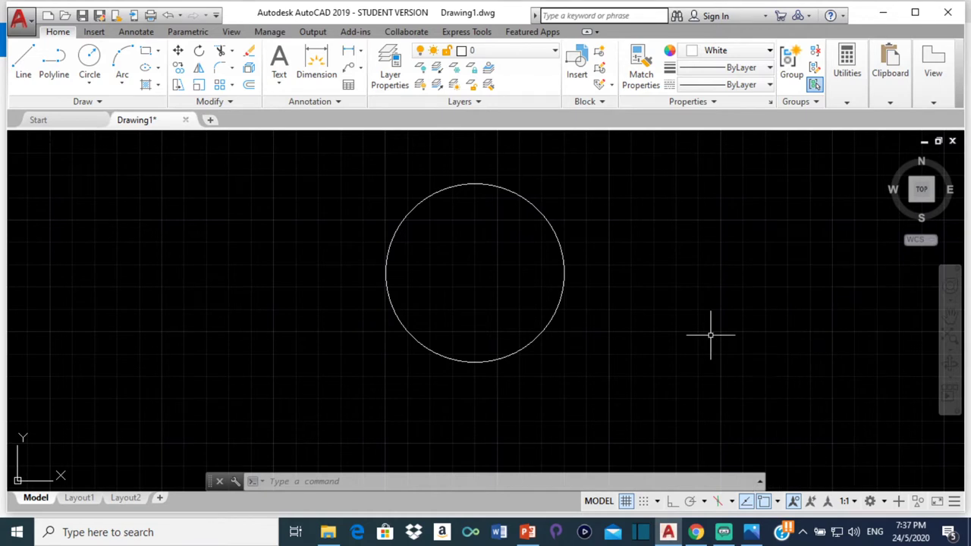
{"action": "left_click", "coordinate": [23, 61]}
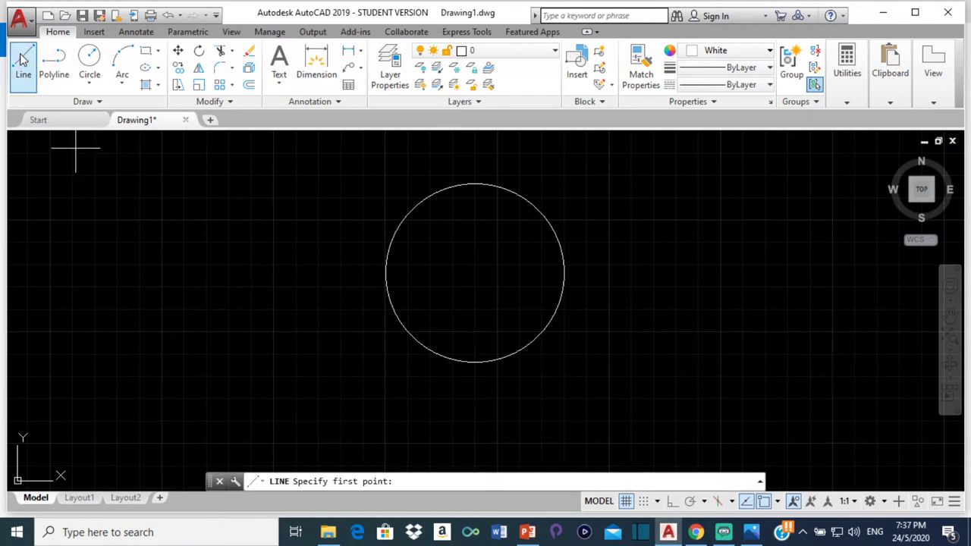
{"action": "left_click", "coordinate": [474, 183]}
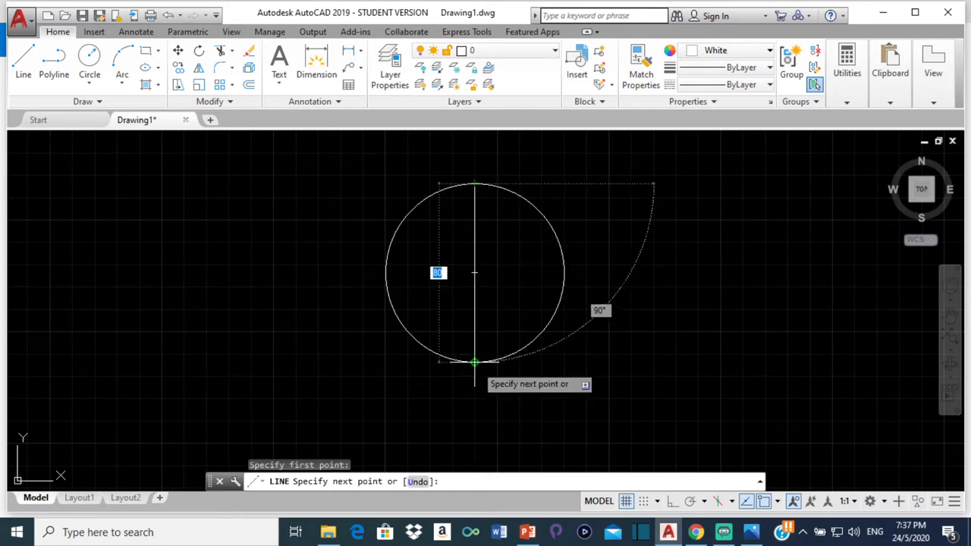
{"action": "left_click", "coordinate": [474, 362]}
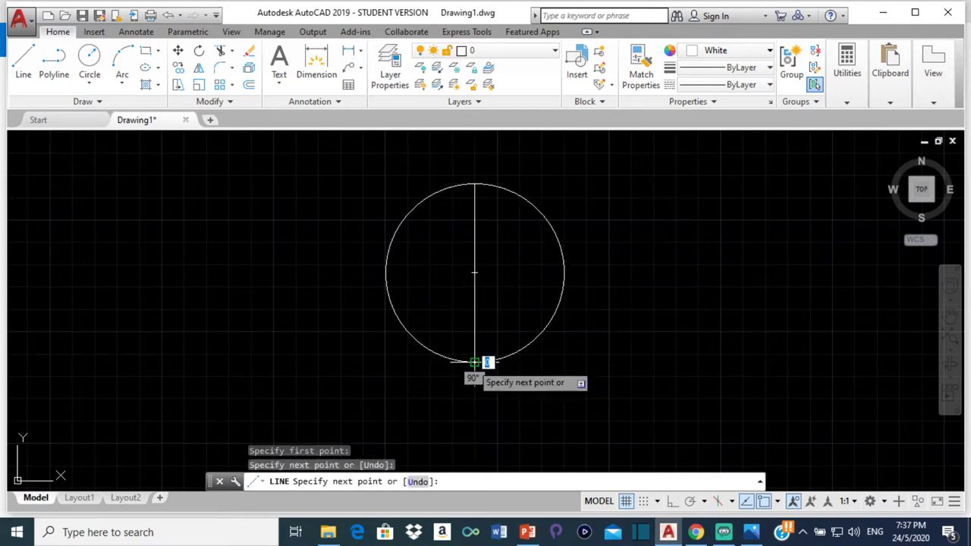
{"action": "key", "text": "Return"}
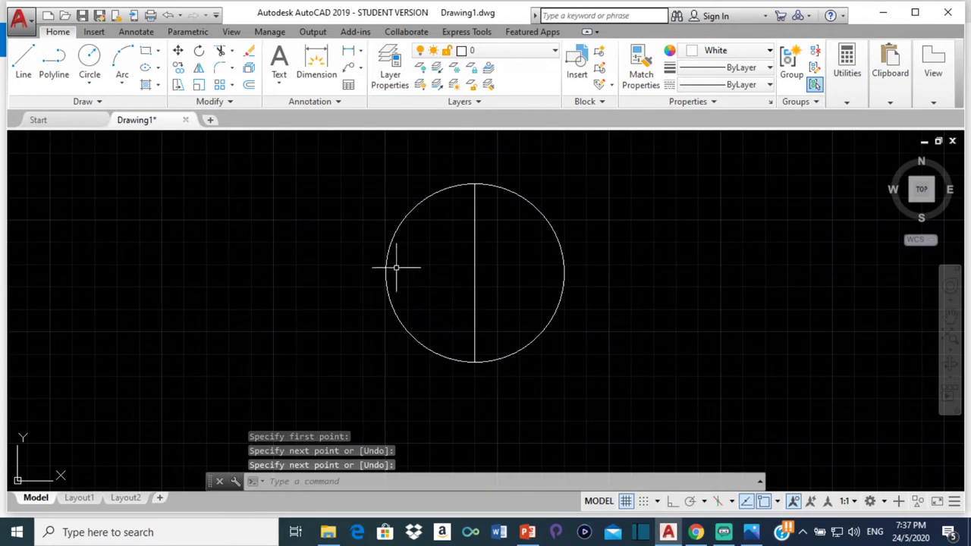
Draw a horizontal diameter line between the circle's left and right quadrants
{"action": "key", "text": "Return"}
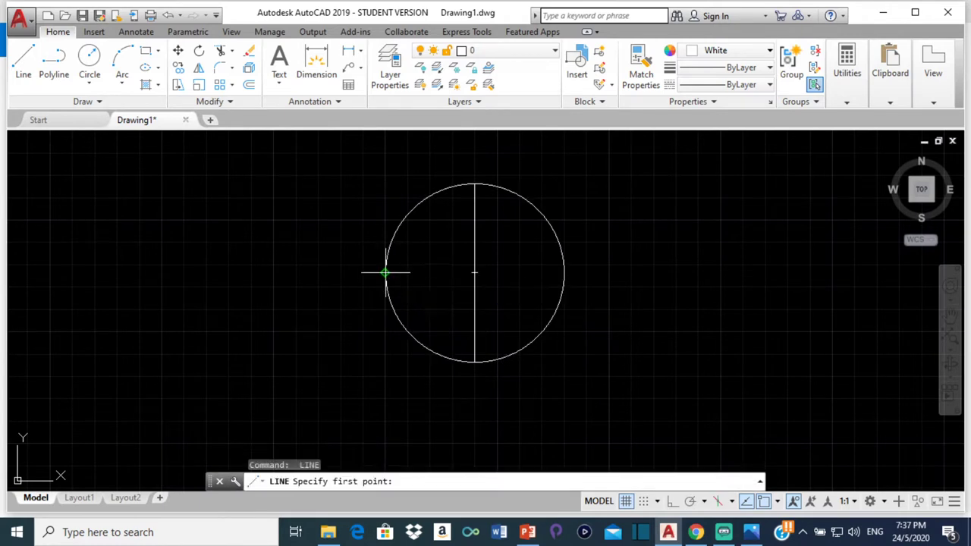
{"action": "left_click", "coordinate": [385, 272]}
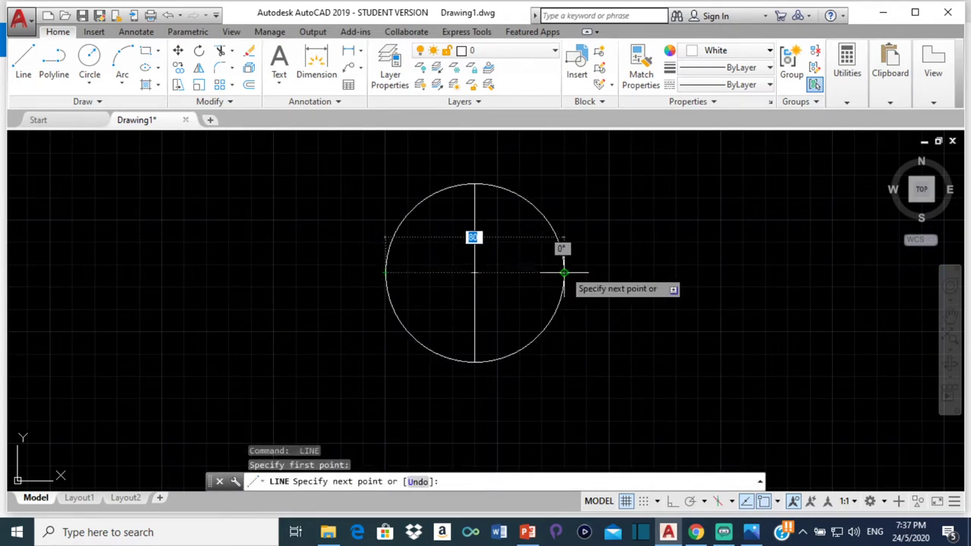
{"action": "left_click", "coordinate": [564, 273]}
{"action": "key", "text": "Return"}
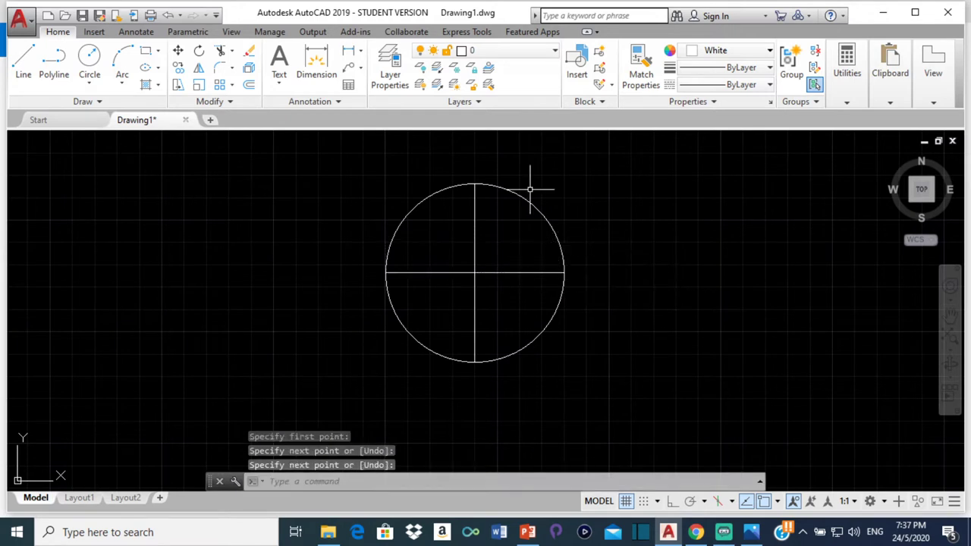
Polar-array the two diameter lines about the circle's centre with 6 items over 360°, dividing the circle into twelve parts
{"action": "left_click", "coordinate": [475, 202]}
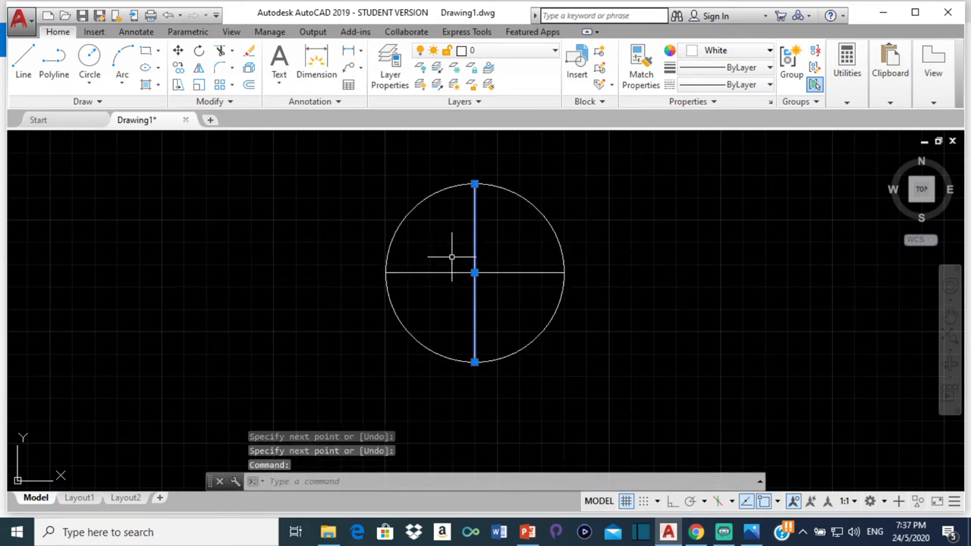
{"action": "left_click", "coordinate": [429, 271]}
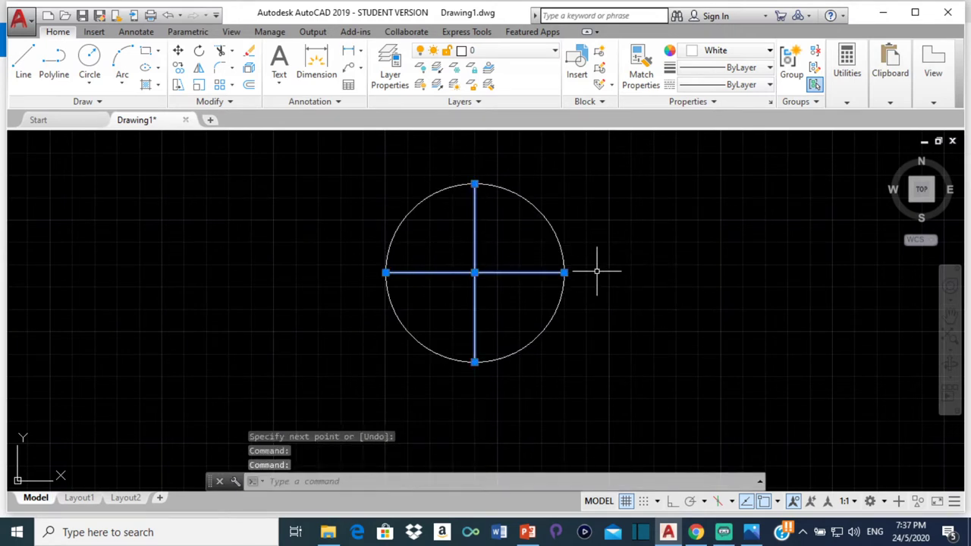
{"action": "type", "text": "ARR"}
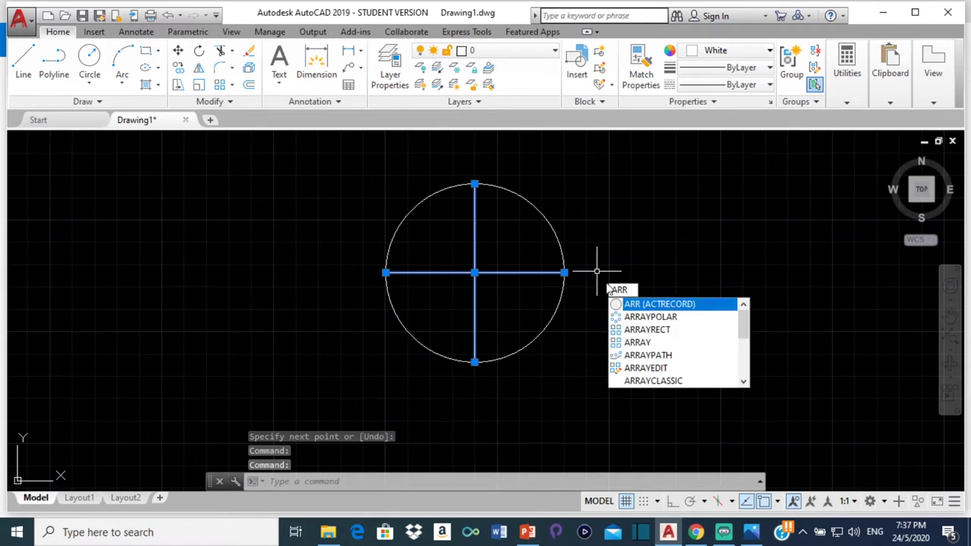
{"action": "left_click", "coordinate": [668, 319]}
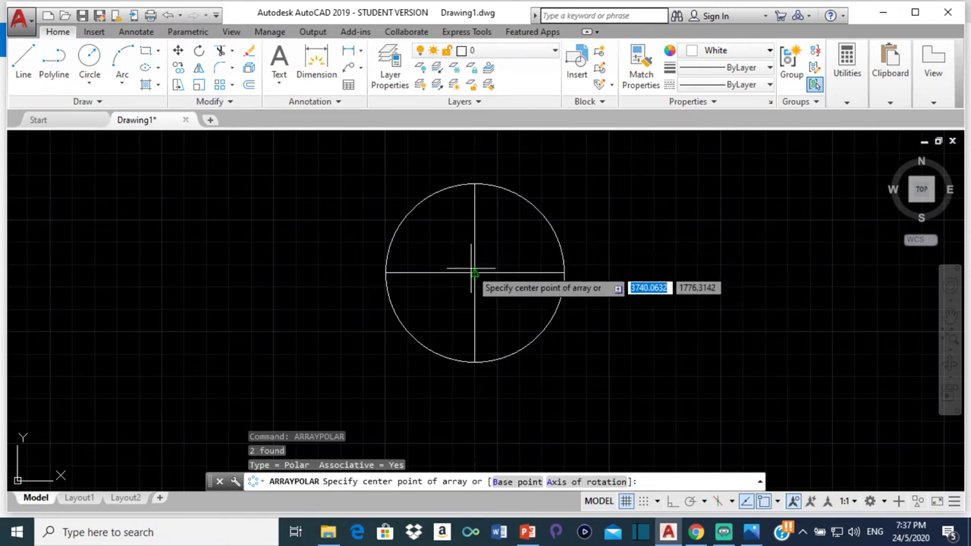
{"action": "left_click", "coordinate": [777, 502]}
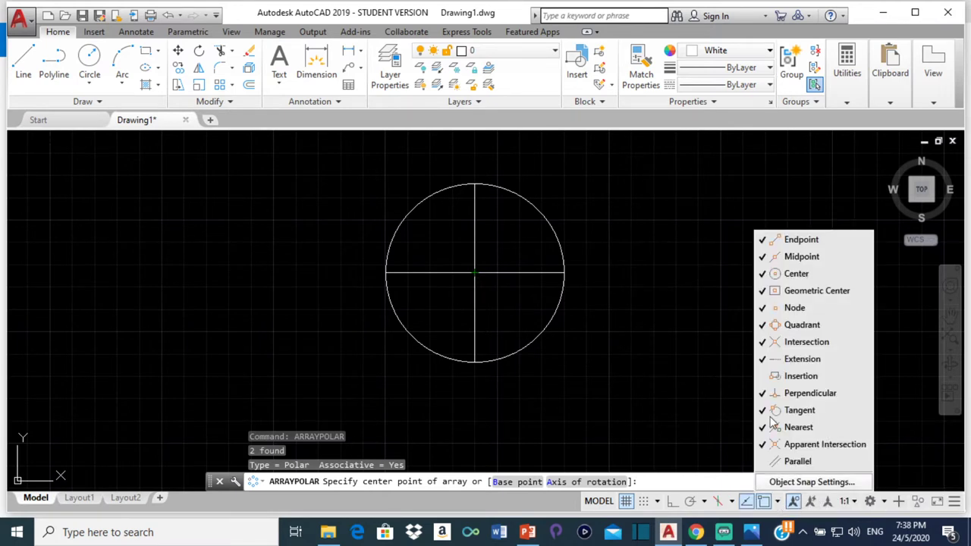
{"action": "left_click", "coordinate": [788, 256]}
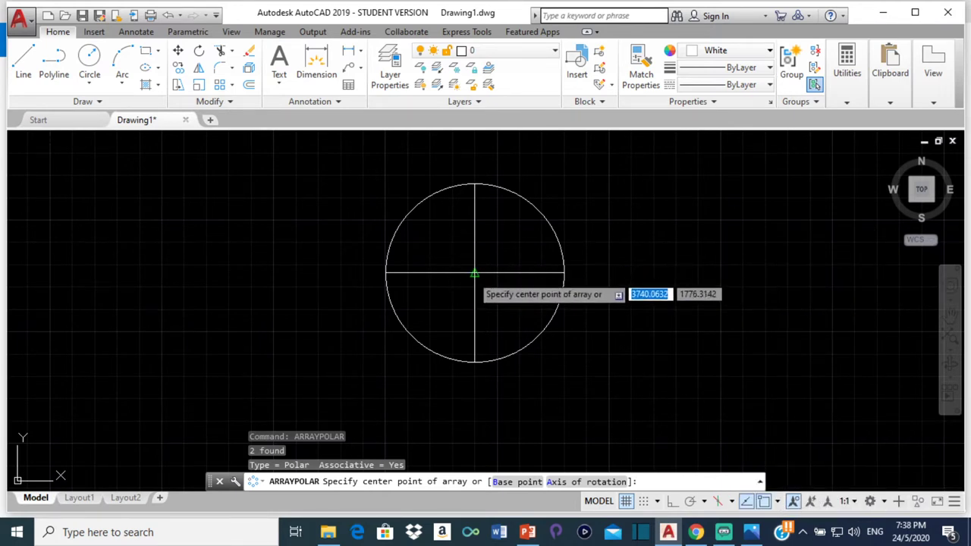
{"action": "left_click", "coordinate": [473, 273]}
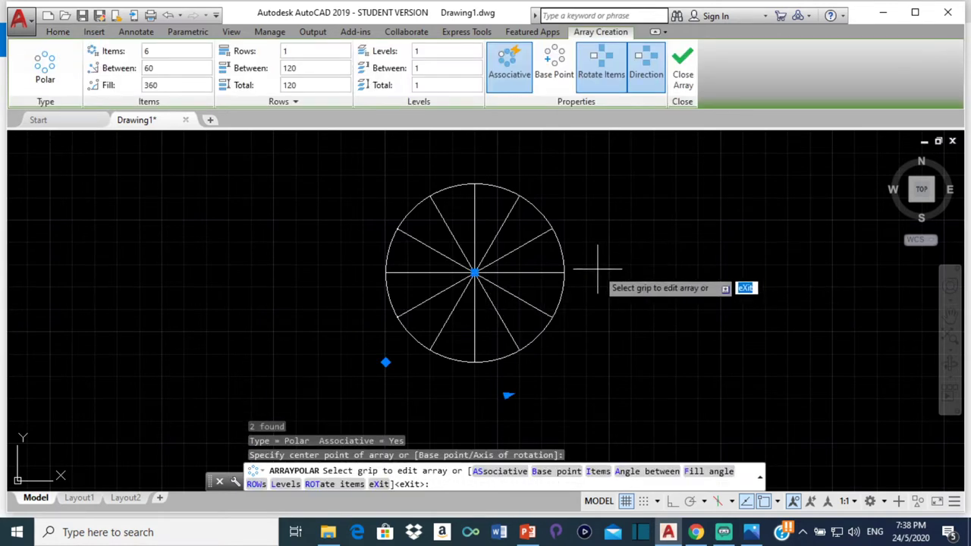
{"action": "key", "text": "Escape"}
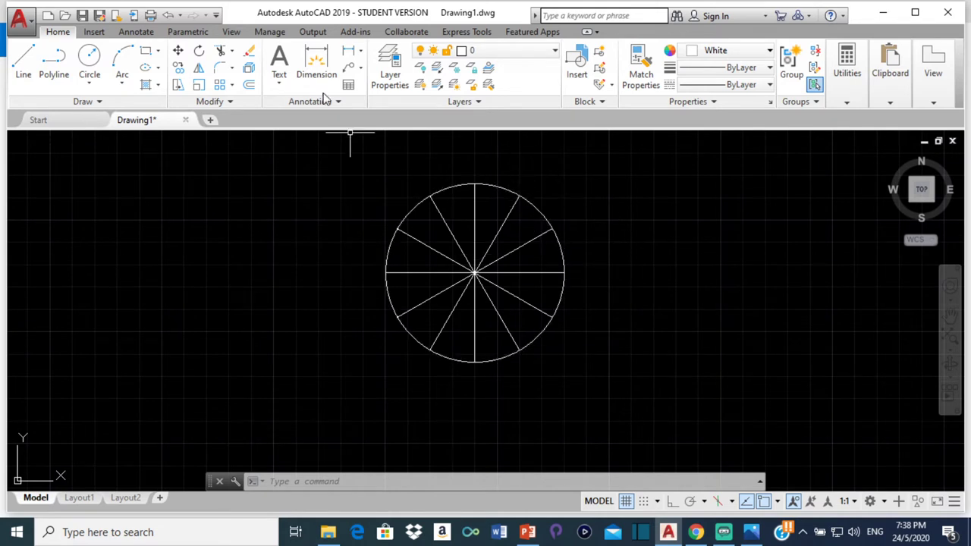
Add the multiline text "0" in the empty area above and left of the circle
{"action": "left_click", "coordinate": [277, 83]}
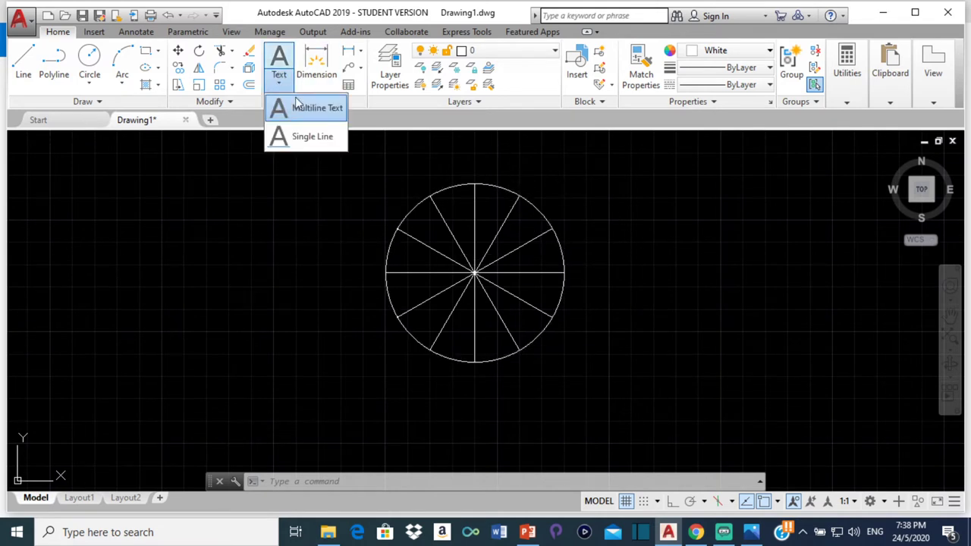
{"action": "left_click", "coordinate": [290, 111]}
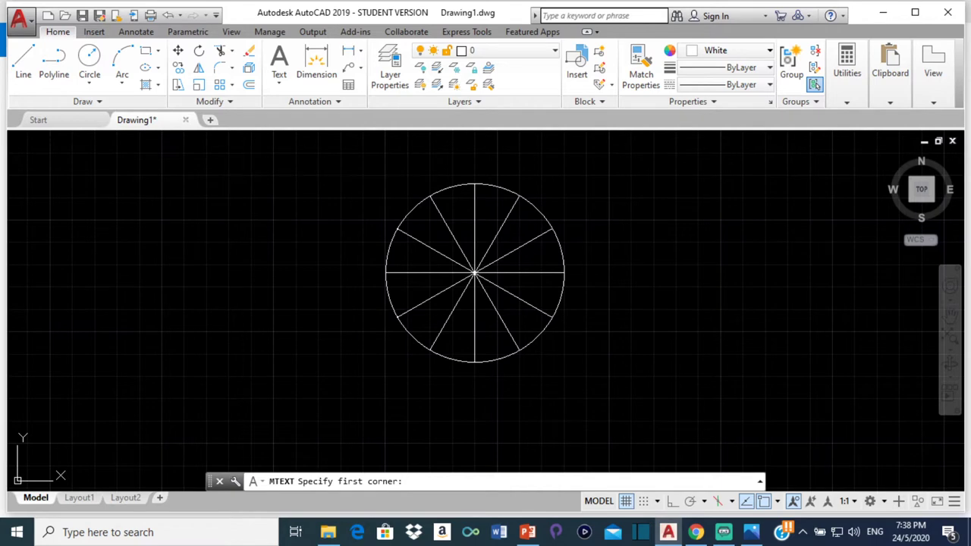
{"action": "left_click", "coordinate": [237, 161]}
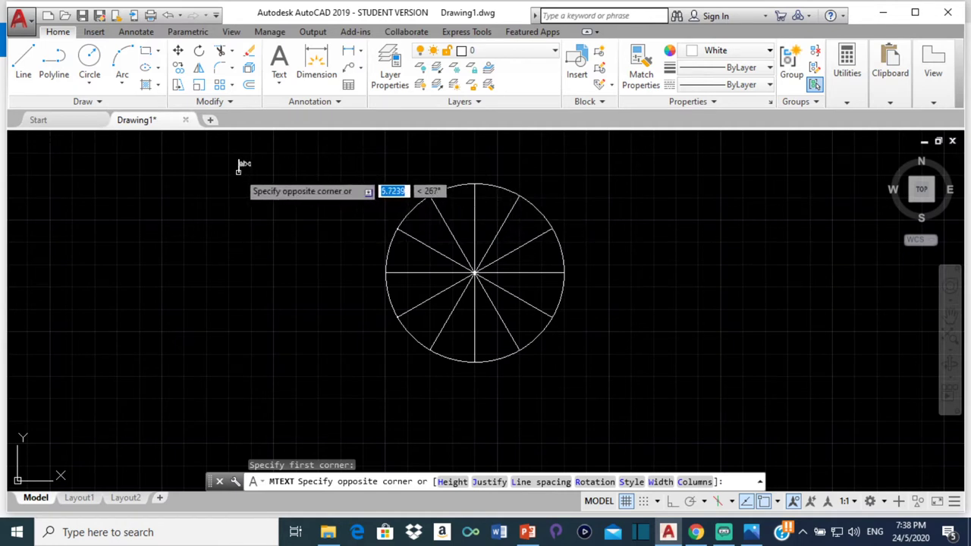
{"action": "left_click", "coordinate": [372, 231]}
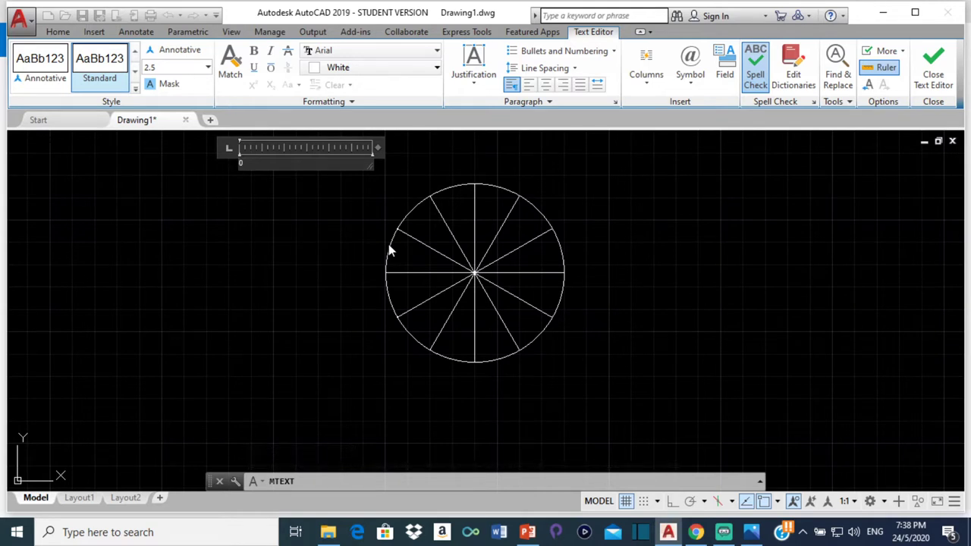
{"action": "left_click", "coordinate": [177, 249]}
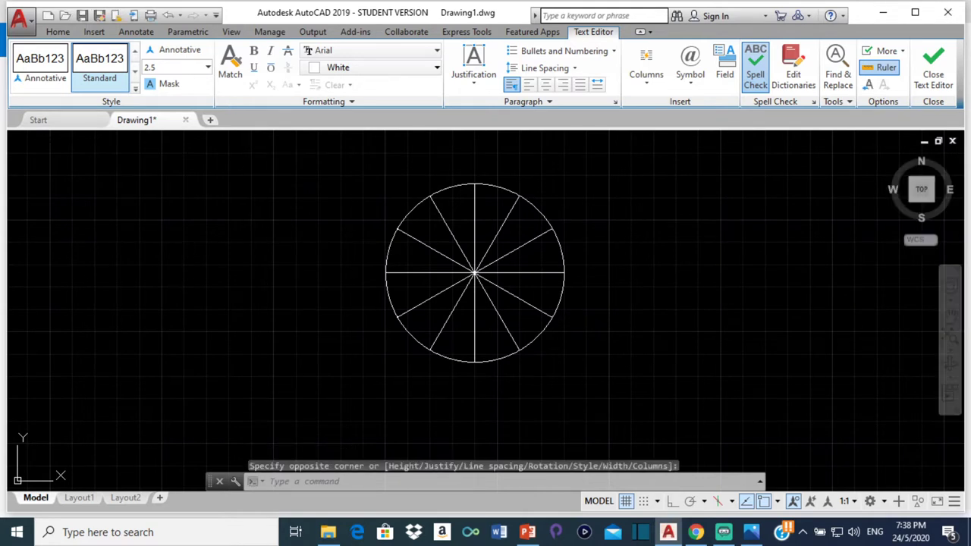
Try to scale the "0" text by a factor of 2 from its upper-left corner
{"action": "left_click", "coordinate": [239, 161]}
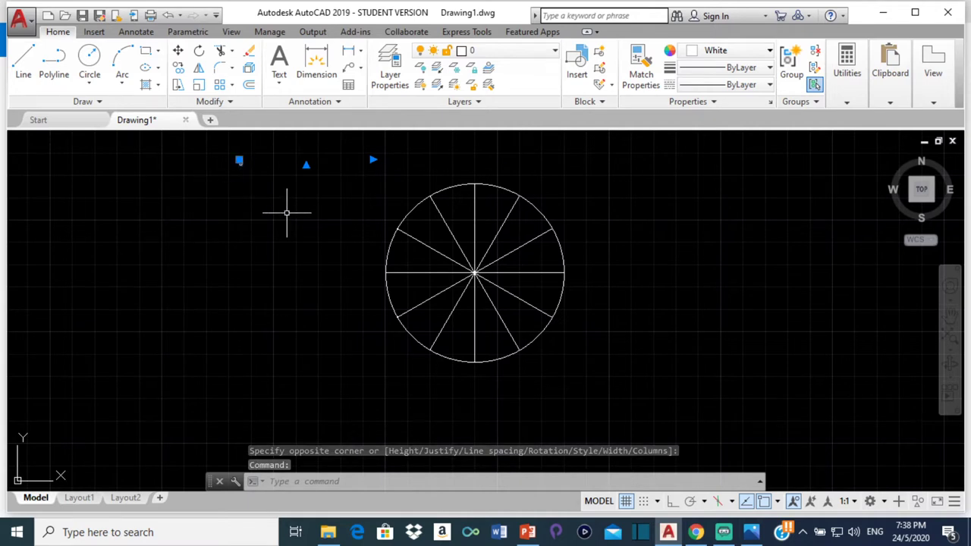
{"action": "type", "text": "SCAL"}
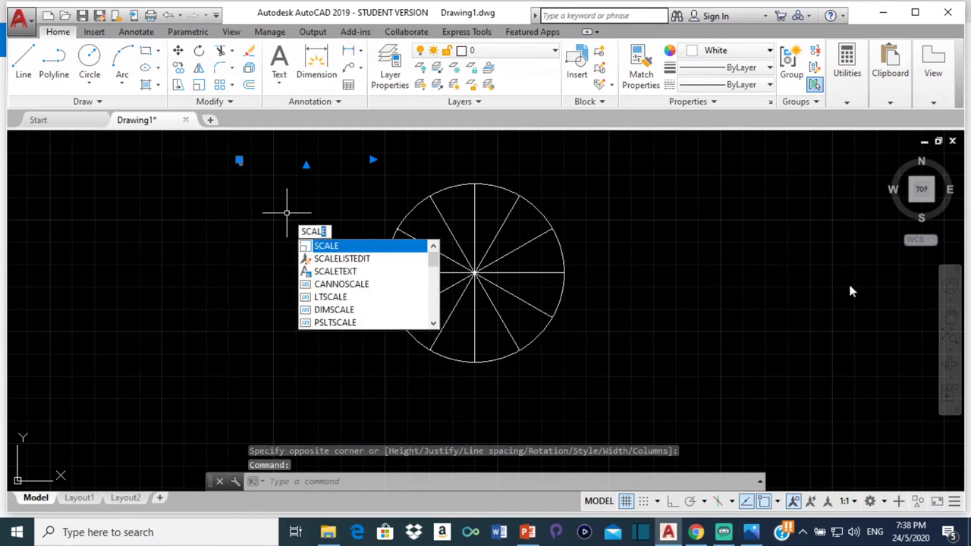
{"action": "left_click", "coordinate": [361, 245]}
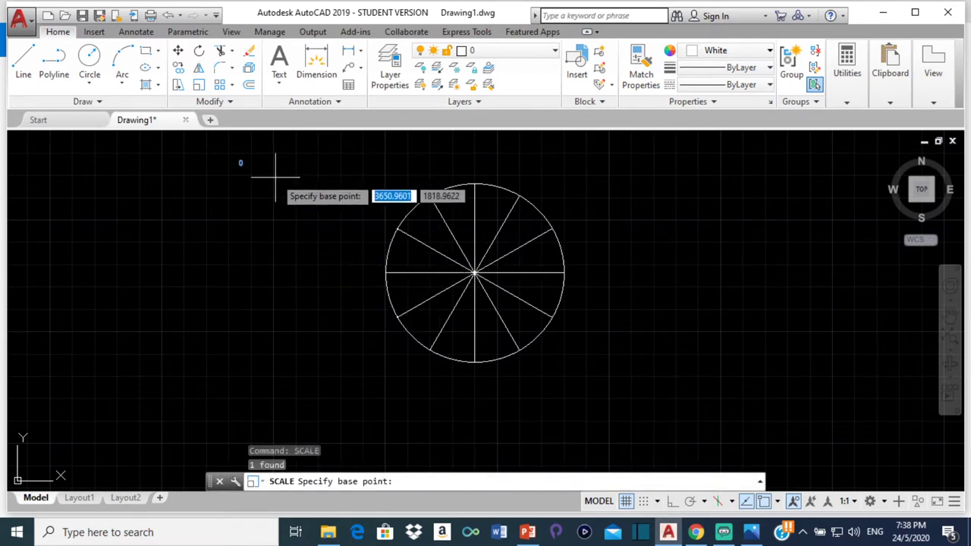
{"action": "left_click", "coordinate": [239, 163]}
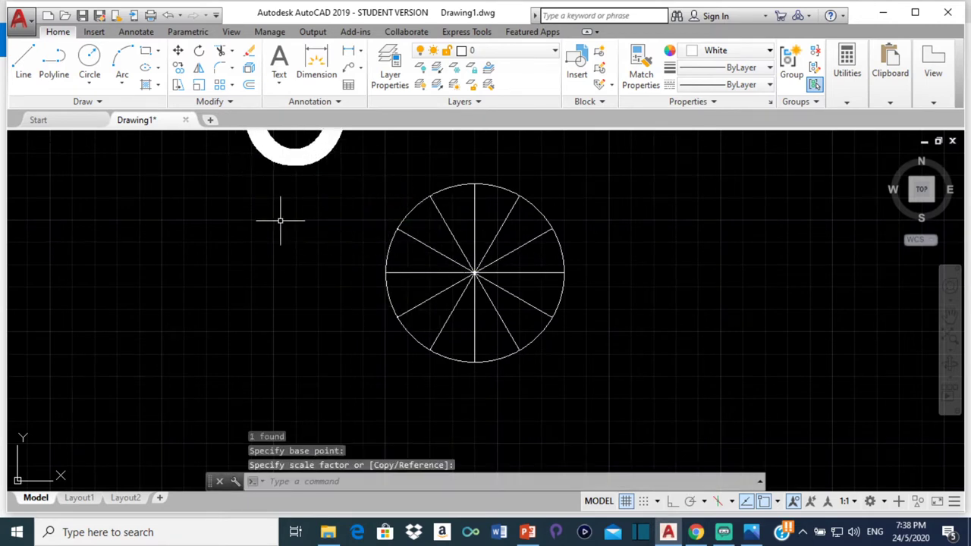
{"action": "type", "text": "2"}
{"action": "key", "text": "Return"}
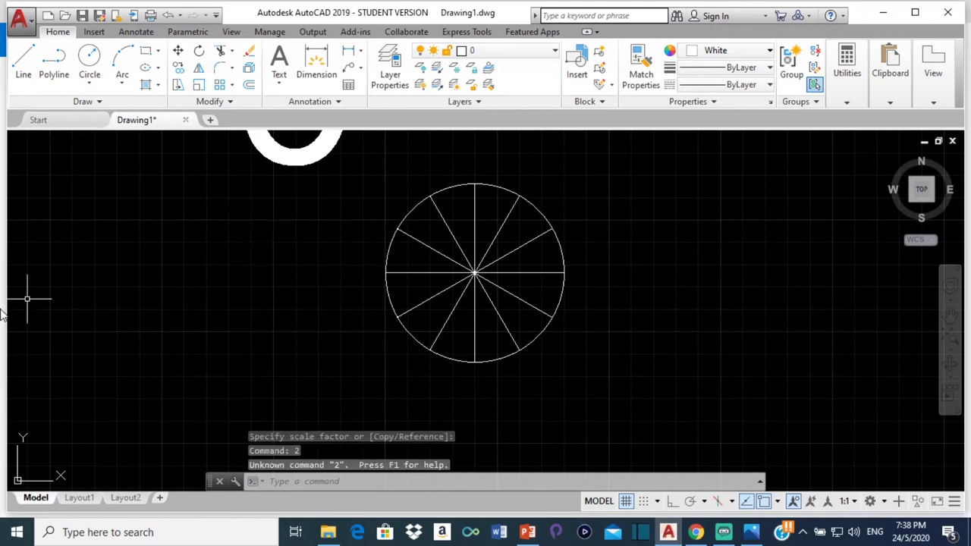
Undo the last zoom and the oversized scaling of the "0" text
{"action": "scroll", "coordinate": [359, 190], "scroll_direction": "down", "scroll_amount": 3}
{"action": "left_click", "coordinate": [361, 174]}
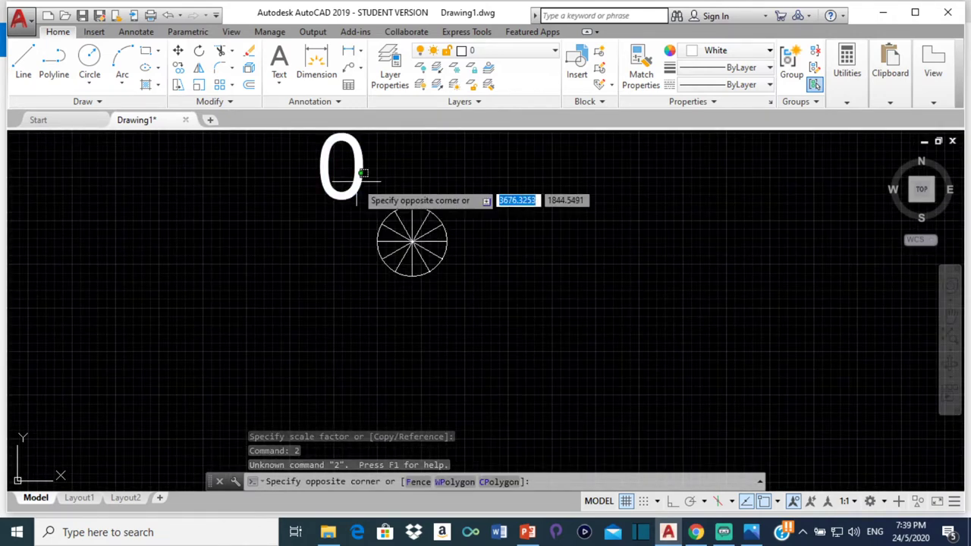
{"action": "left_click", "coordinate": [345, 174]}
{"action": "key", "text": "Escape"}
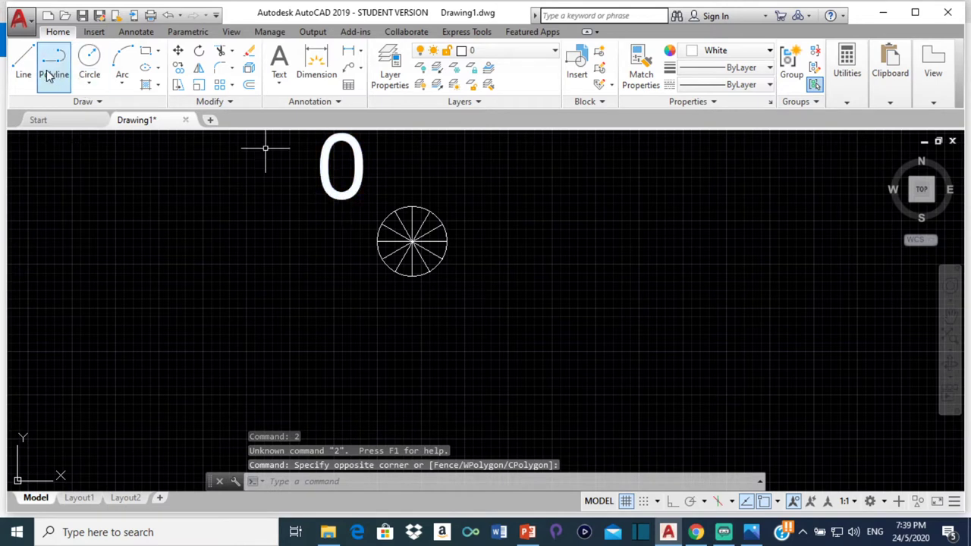
{"action": "left_click", "coordinate": [168, 16]}
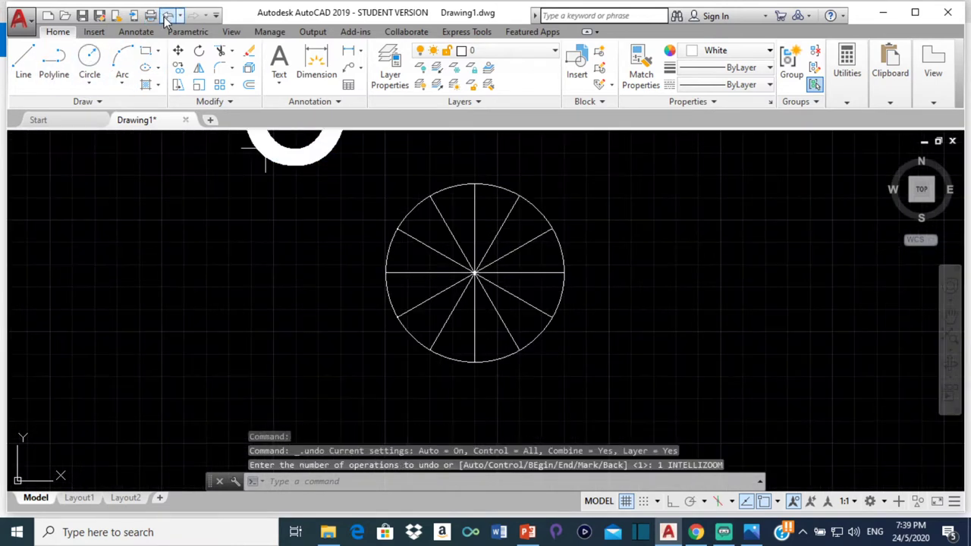
{"action": "left_click", "coordinate": [168, 17]}
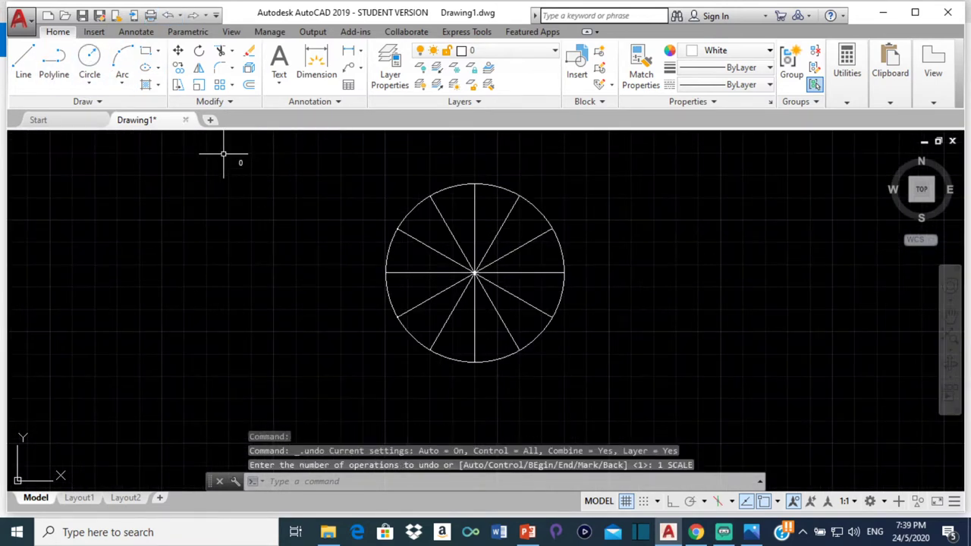
Scale the "0" text by a factor of 2, using its lower-left corner as the base point
{"action": "left_click", "coordinate": [239, 162]}
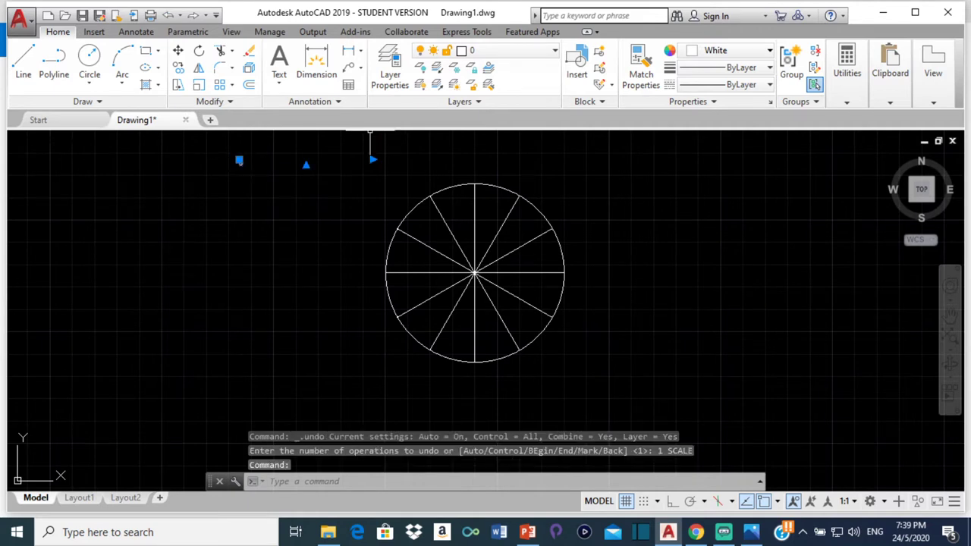
{"action": "type", "text": "SCALE"}
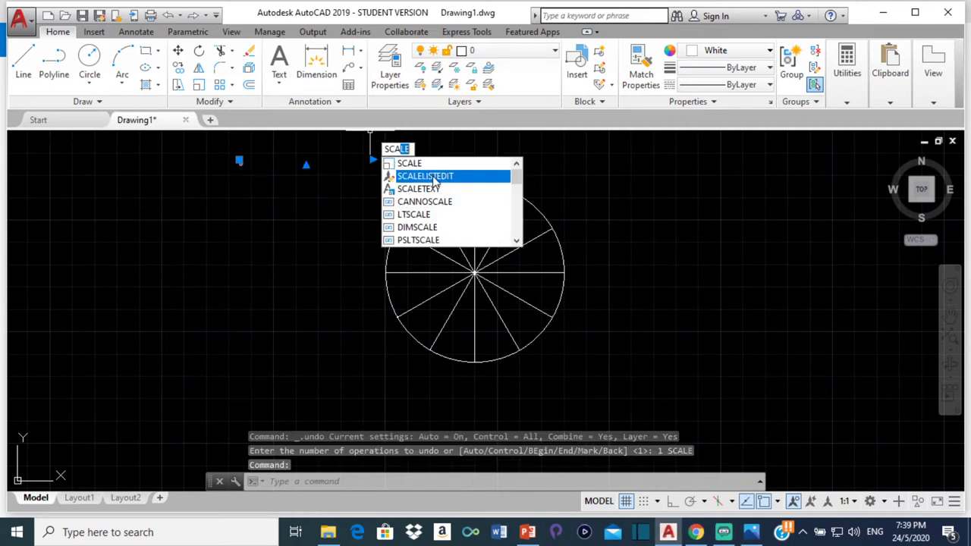
{"action": "key", "text": "Return"}
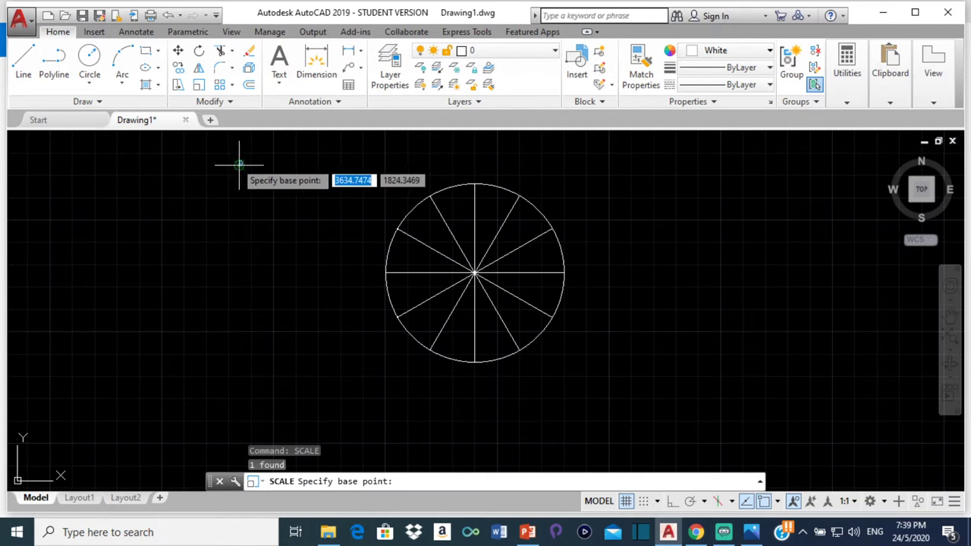
{"action": "left_click", "coordinate": [239, 164]}
{"action": "type", "text": "2"}
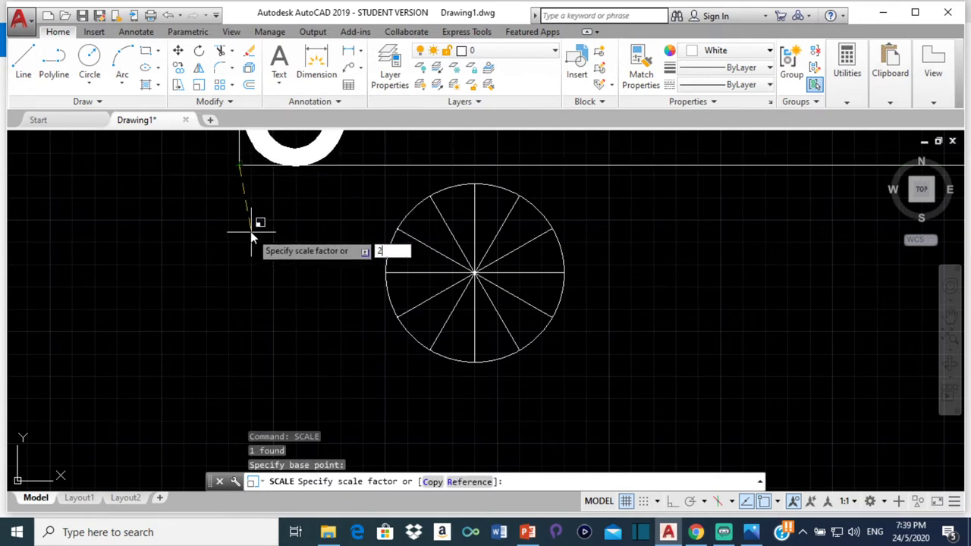
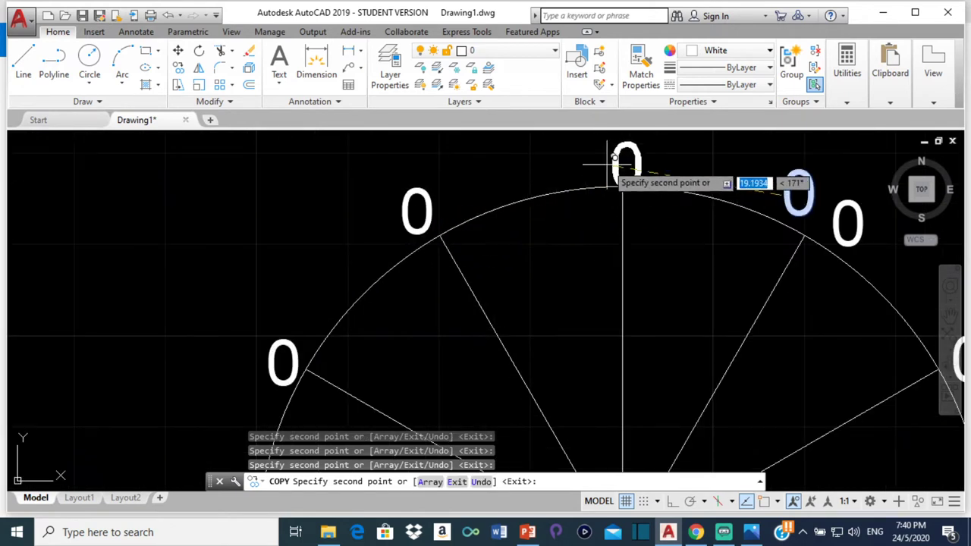
Place a copy of the "0" label at the upper end of the vertical diameter and finish copying
{"action": "left_click", "coordinate": [613, 161]}
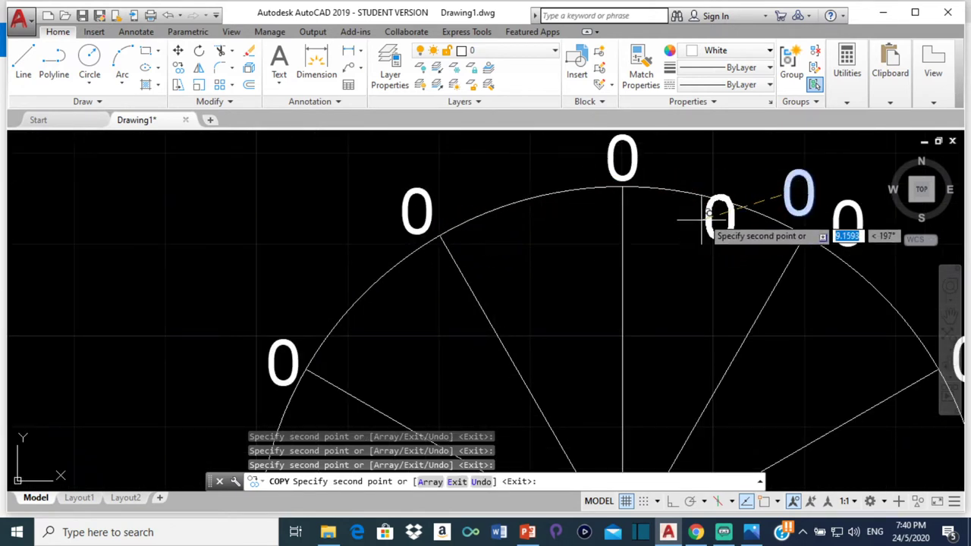
{"action": "key", "text": "Escape"}
{"action": "scroll", "coordinate": [785, 239], "scroll_direction": "down", "scroll_amount": 5}
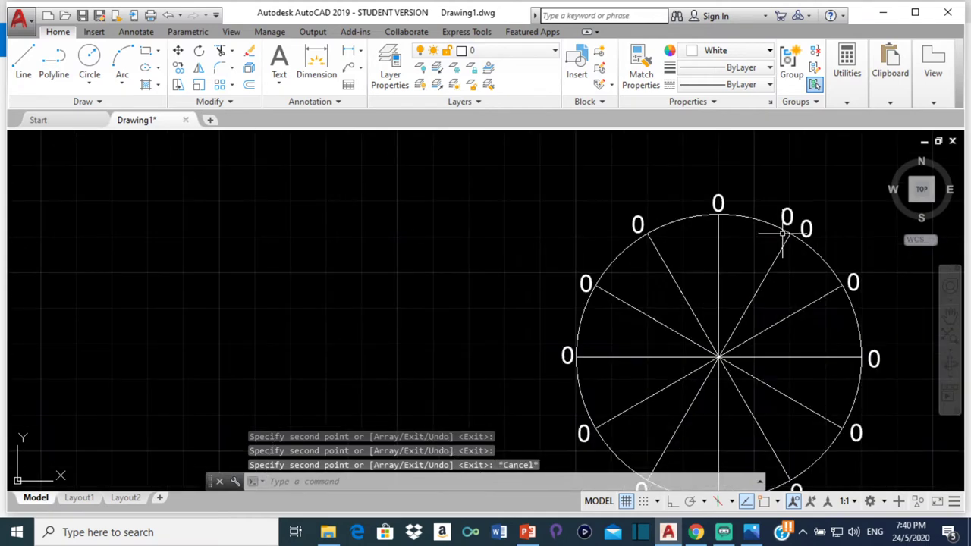
Change the extra "0" beside the label on the first division line clockwise from the top to "A"
{"action": "scroll", "coordinate": [652, 240], "scroll_direction": "up", "scroll_amount": 3}
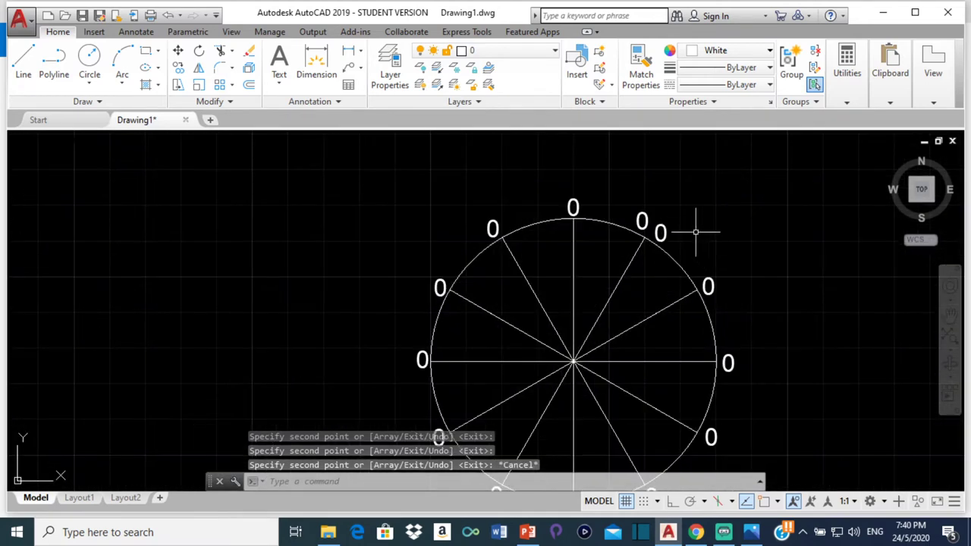
{"action": "left_click", "coordinate": [661, 232]}
{"action": "double_click", "coordinate": [662, 232]}
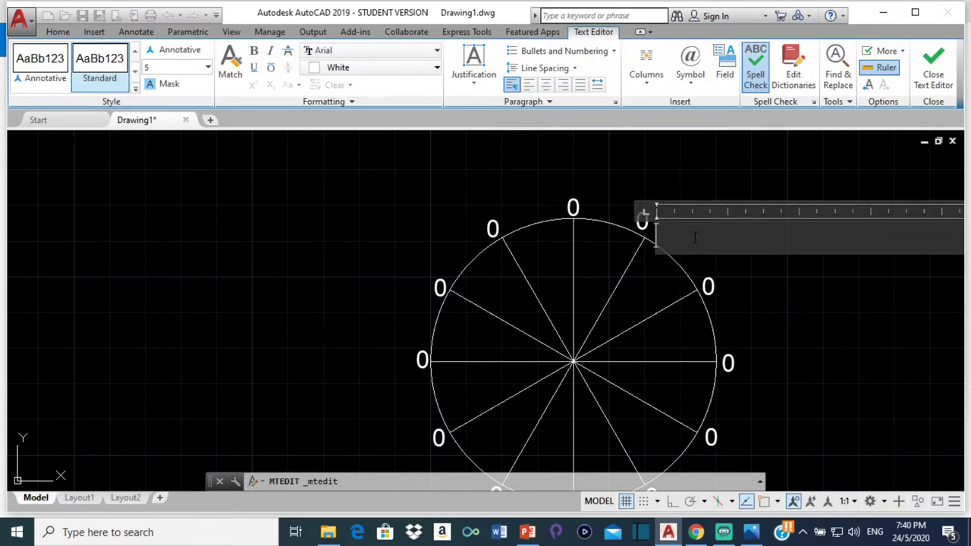
{"action": "left_click", "coordinate": [749, 280]}
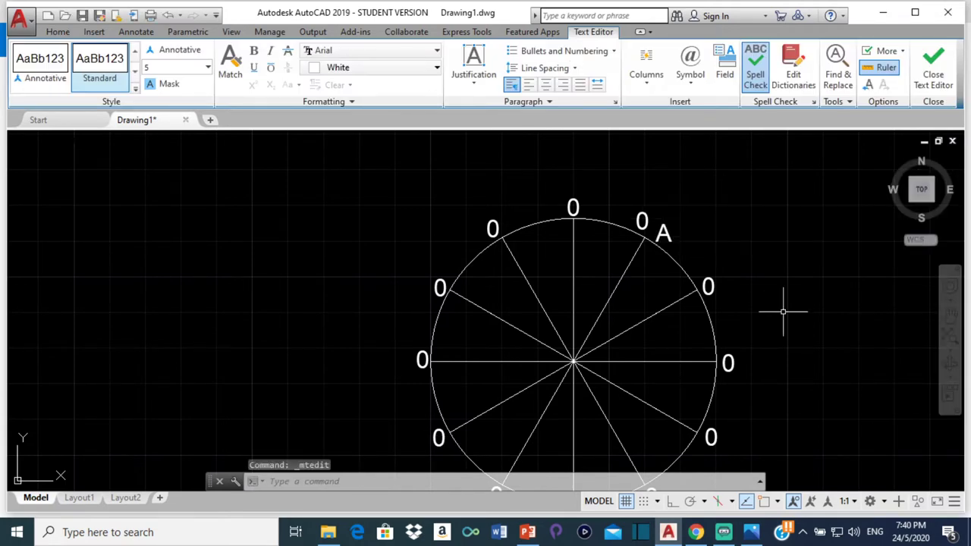
Change the two "0" labels clockwise after A to "1" and, at the horizontal diameter's right end, "2"
{"action": "double_click", "coordinate": [700, 284]}
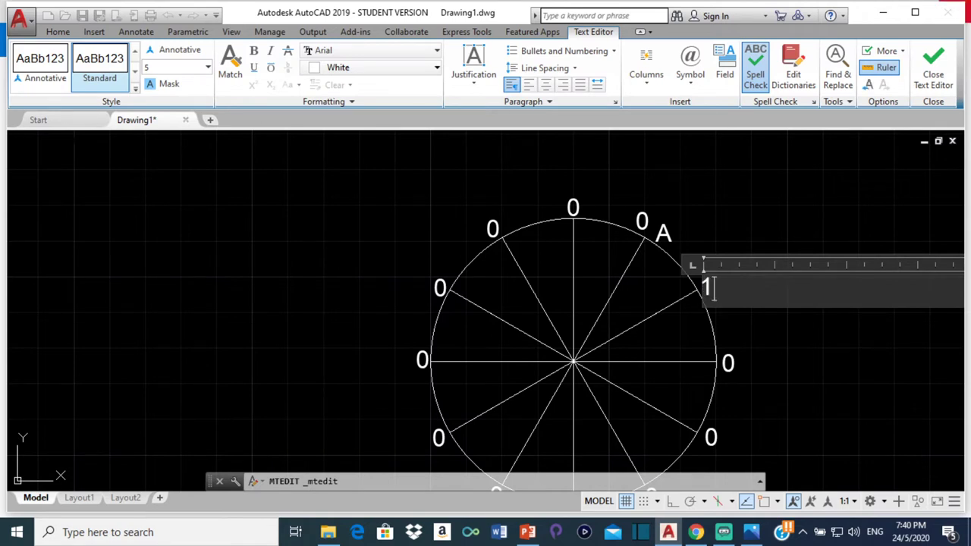
{"action": "left_click", "coordinate": [896, 388]}
{"action": "left_click", "coordinate": [724, 361]}
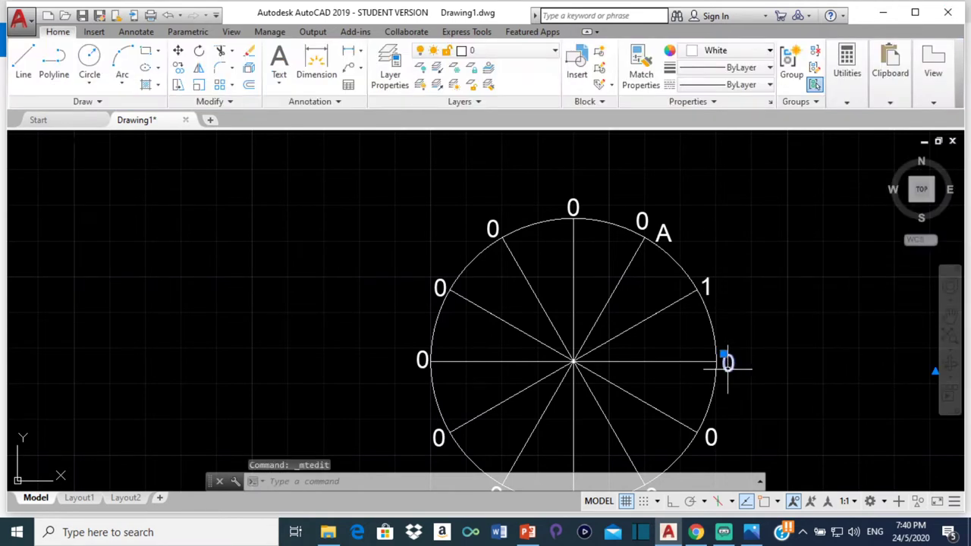
{"action": "double_click", "coordinate": [727, 361]}
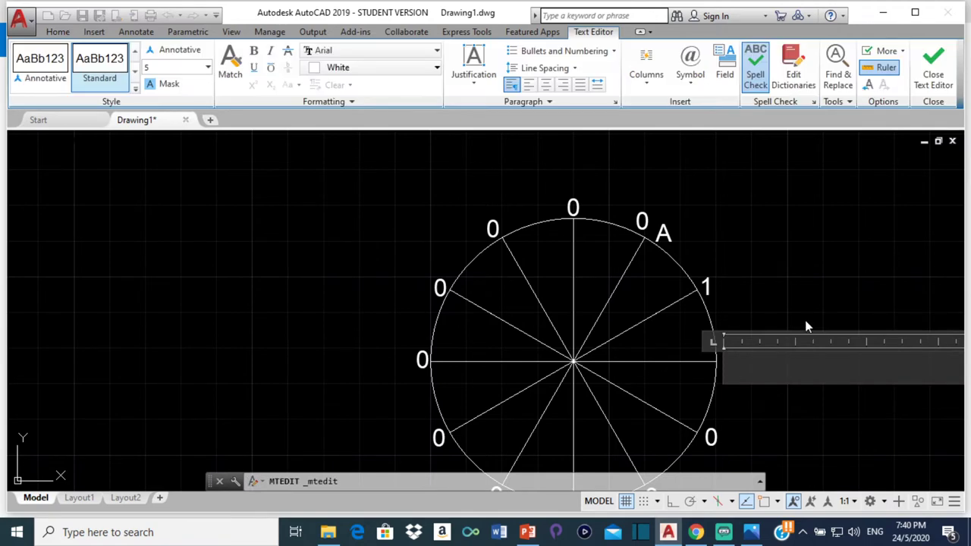
{"action": "left_click", "coordinate": [761, 401]}
Change the two "0" labels clockwise after label 2 to "3" and "4"
{"action": "scroll", "coordinate": [689, 341], "scroll_direction": "down", "scroll_amount": 2}
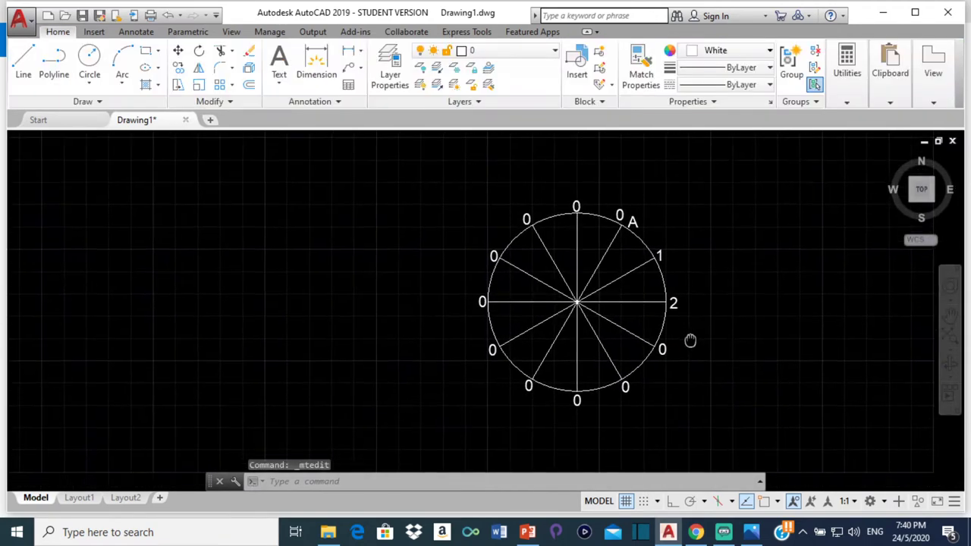
{"action": "double_click", "coordinate": [662, 349]}
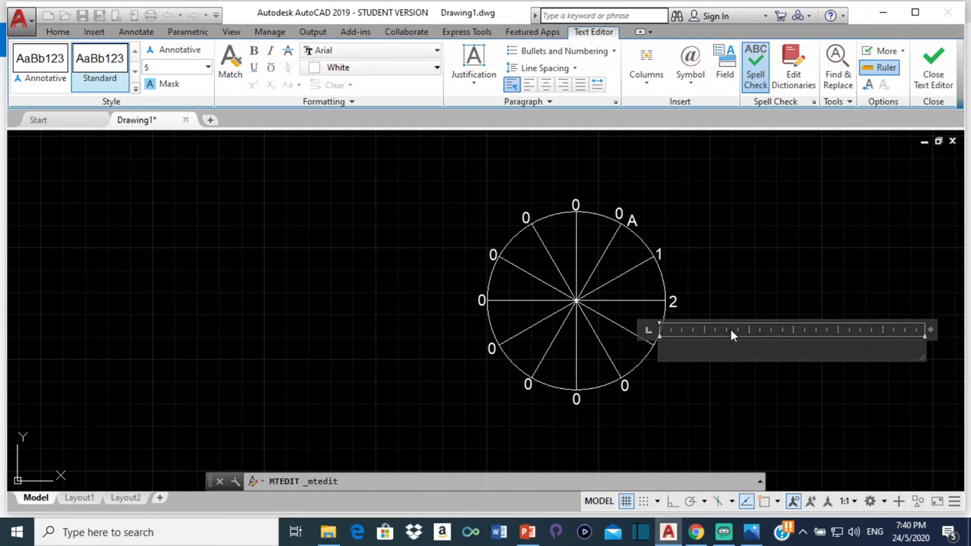
{"action": "type", "text": "3"}
{"action": "left_click", "coordinate": [629, 392]}
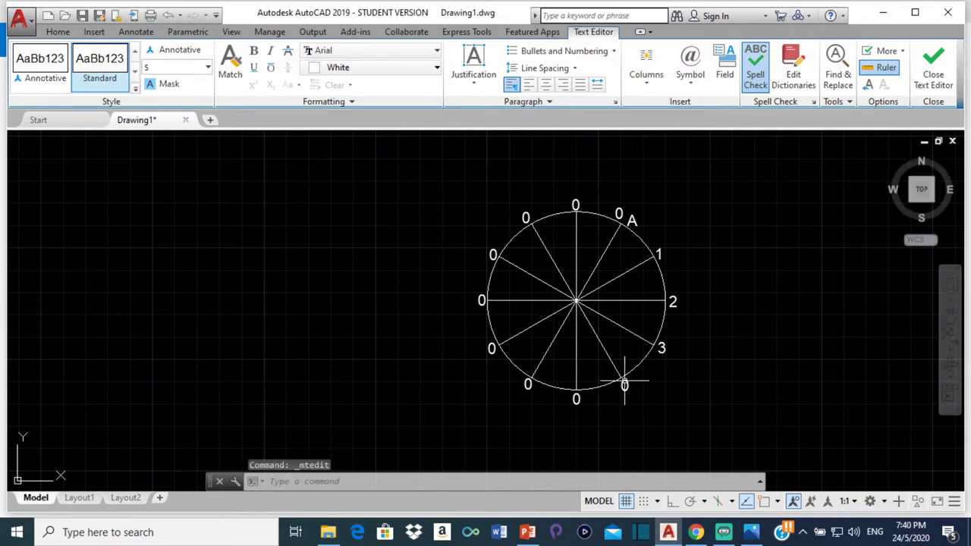
{"action": "double_click", "coordinate": [625, 387]}
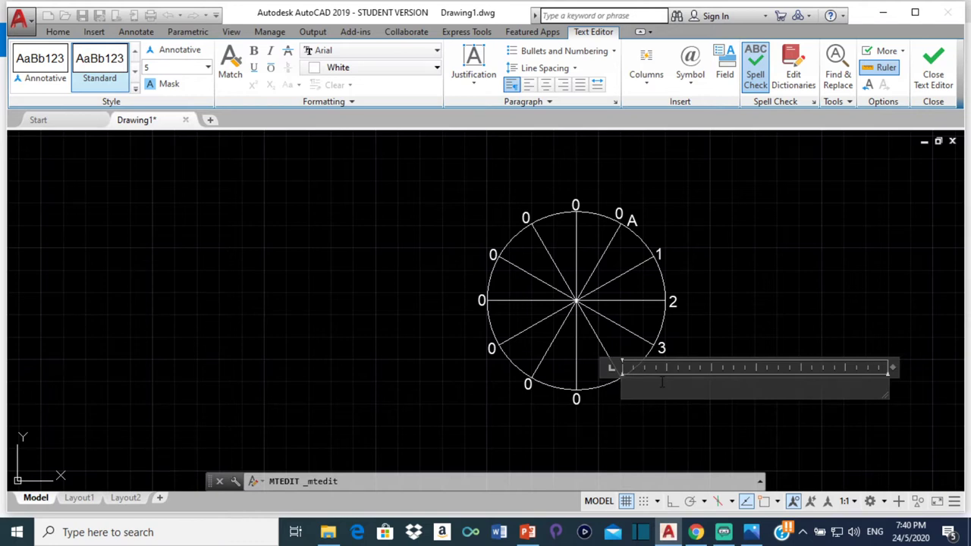
{"action": "left_click", "coordinate": [586, 414]}
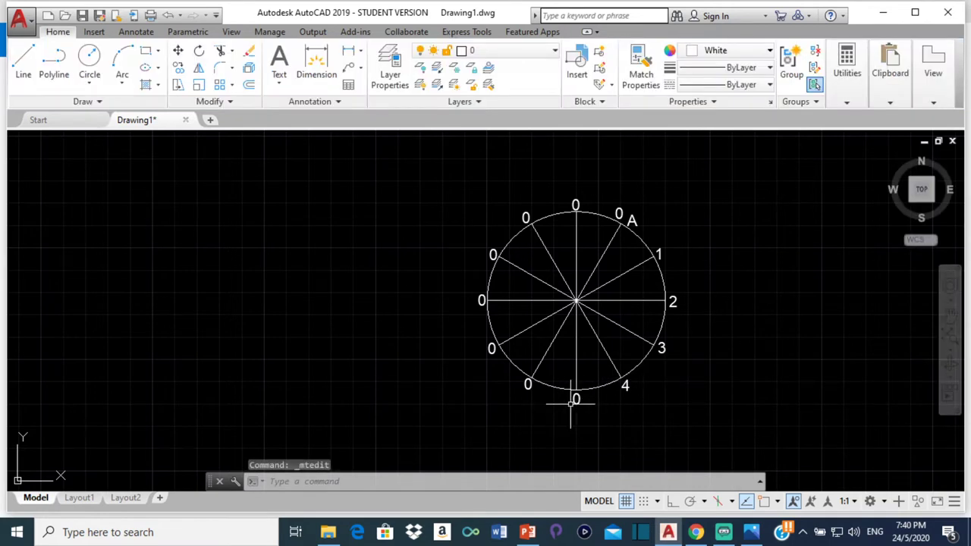
Change the "0" label at the lower end of the vertical diameter to "5"
{"action": "left_click", "coordinate": [575, 396]}
{"action": "double_click", "coordinate": [576, 398]}
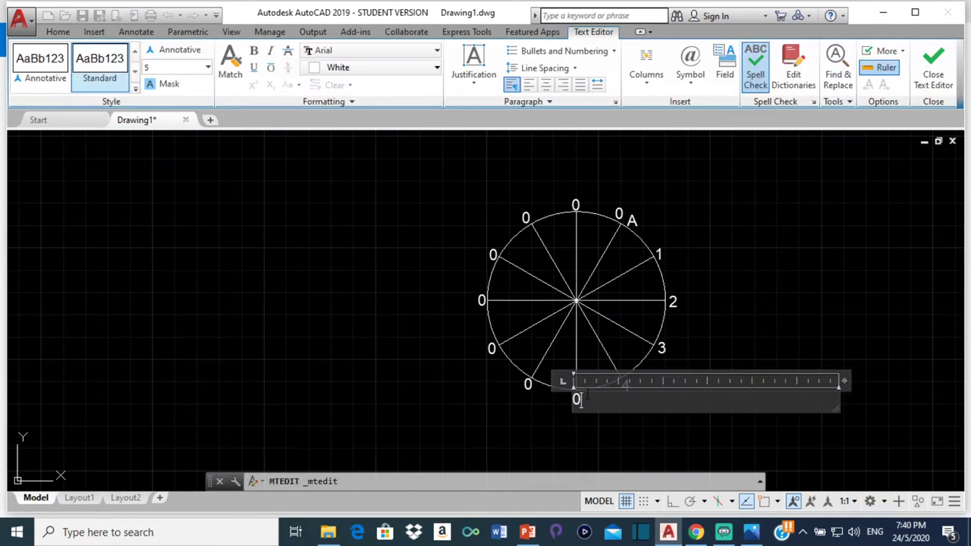
{"action": "key", "text": "BackSpace"}
{"action": "type", "text": "5"}
{"action": "left_click", "coordinate": [518, 372]}
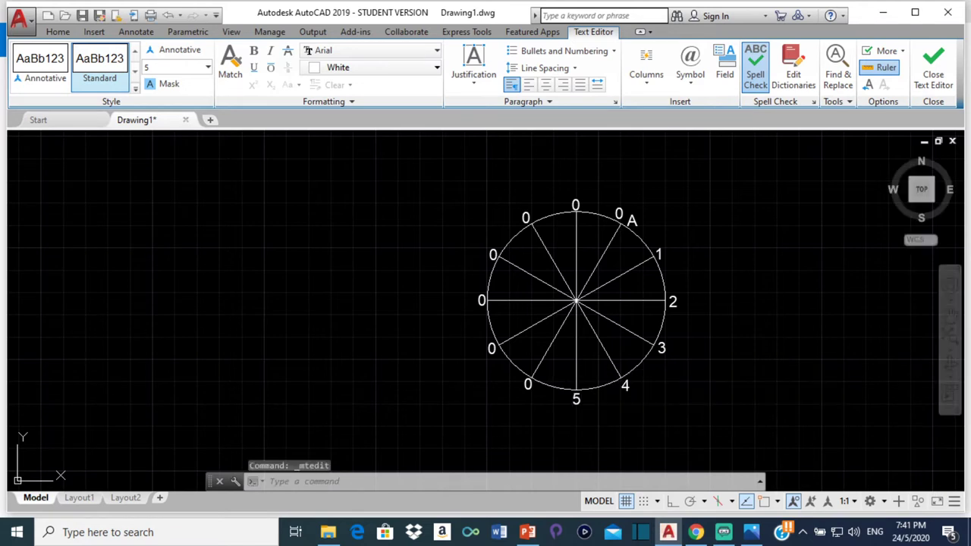
Change the "0" label clockwise after label 5, on the circle's lower left, to "6"
{"action": "left_click", "coordinate": [526, 385]}
{"action": "double_click", "coordinate": [527, 383]}
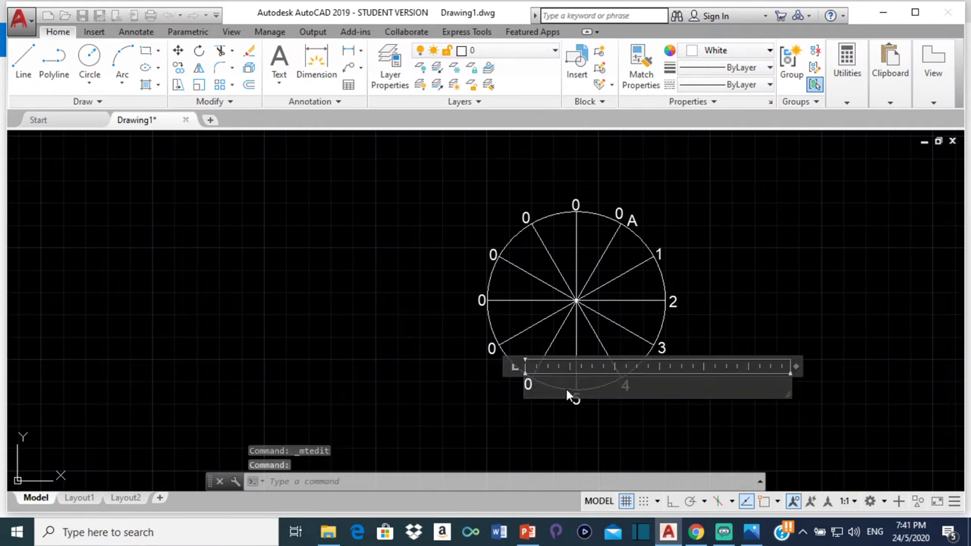
{"action": "key", "text": "BackSpace"}
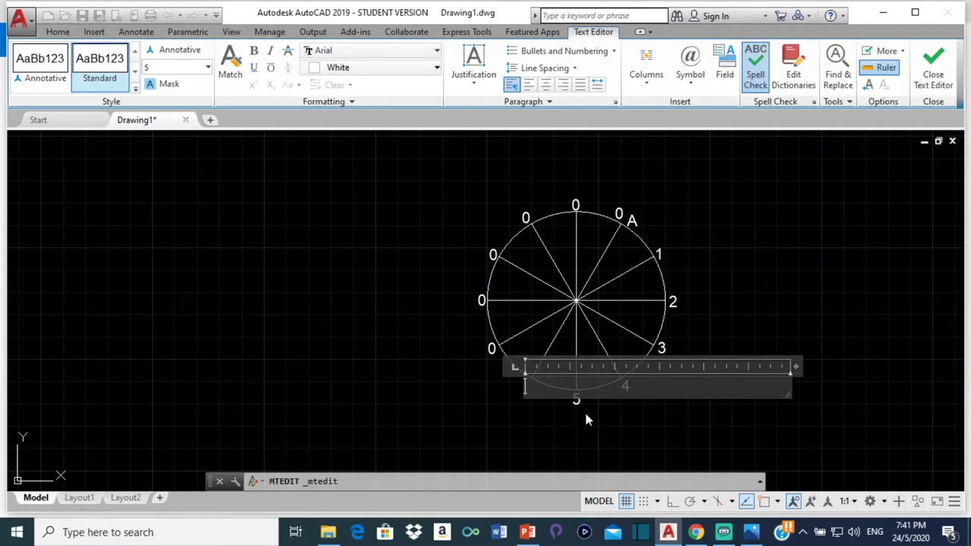
{"action": "type", "text": "6"}
{"action": "left_click", "coordinate": [476, 345]}
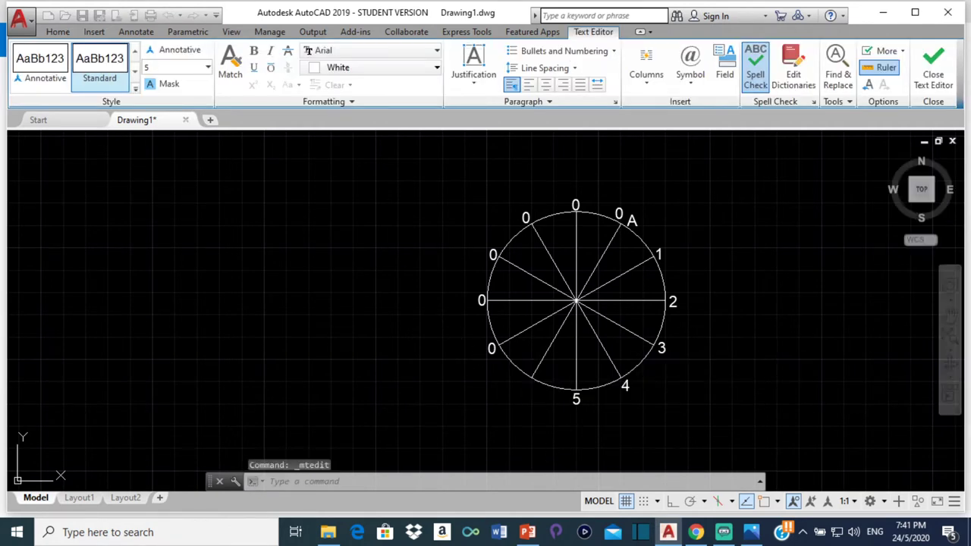
Change the "0" label between label 6 and the horizontal diameter's left end to "7"
{"action": "left_click", "coordinate": [492, 348]}
{"action": "double_click", "coordinate": [518, 357]}
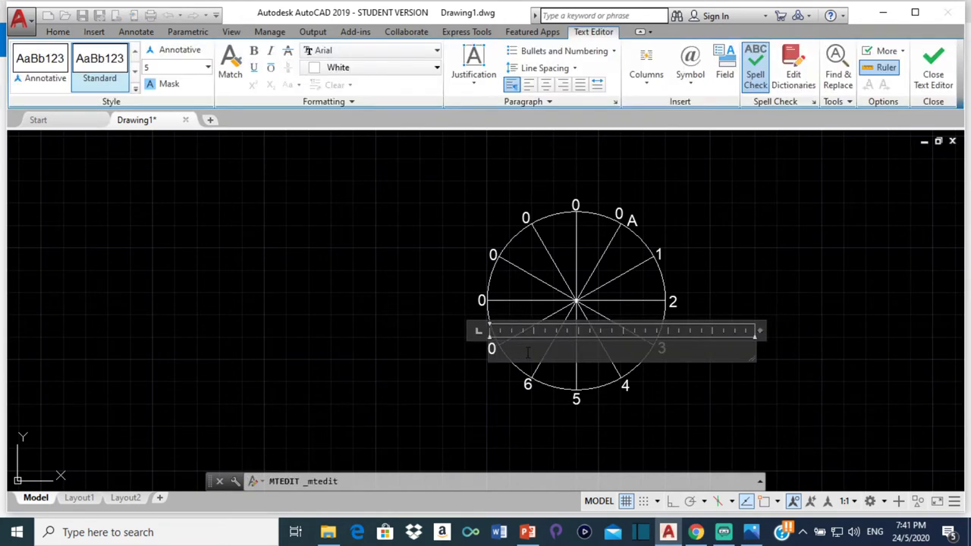
{"action": "key", "text": "BackSpace"}
{"action": "type", "text": "7"}
{"action": "left_click", "coordinate": [476, 312]}
Change the "0" label at the left end of the horizontal diameter to "8"
{"action": "left_click", "coordinate": [485, 303]}
{"action": "double_click", "coordinate": [493, 305]}
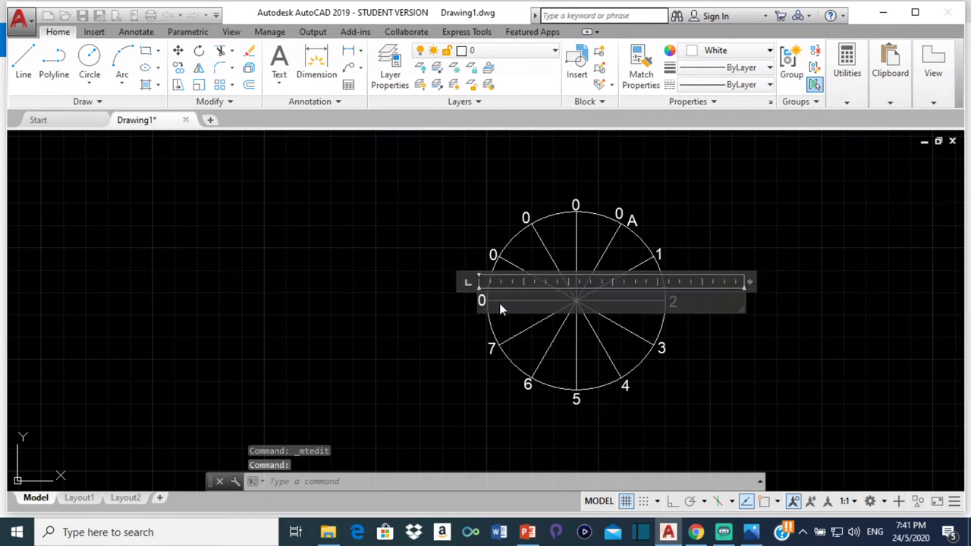
{"action": "key", "text": "BackSpace"}
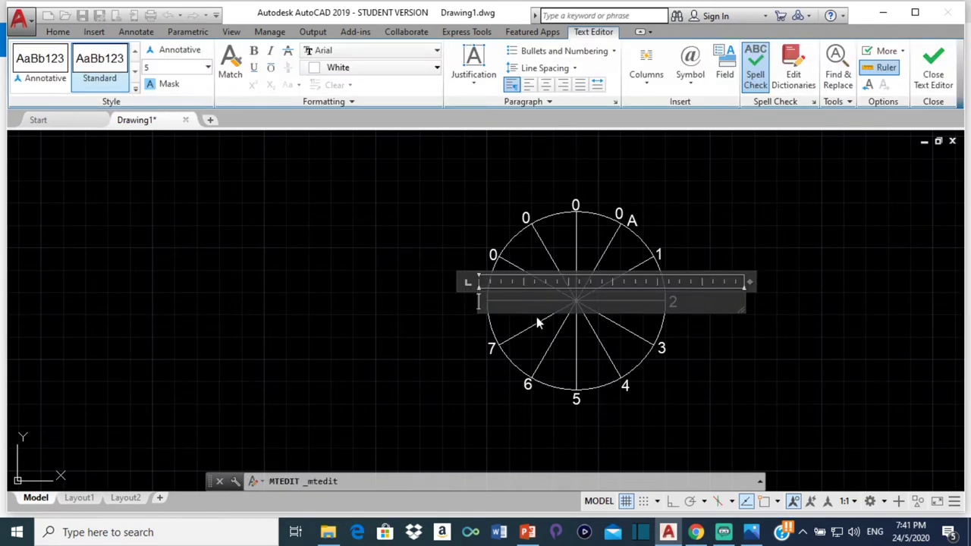
{"action": "type", "text": "8"}
{"action": "left_click", "coordinate": [491, 252]}
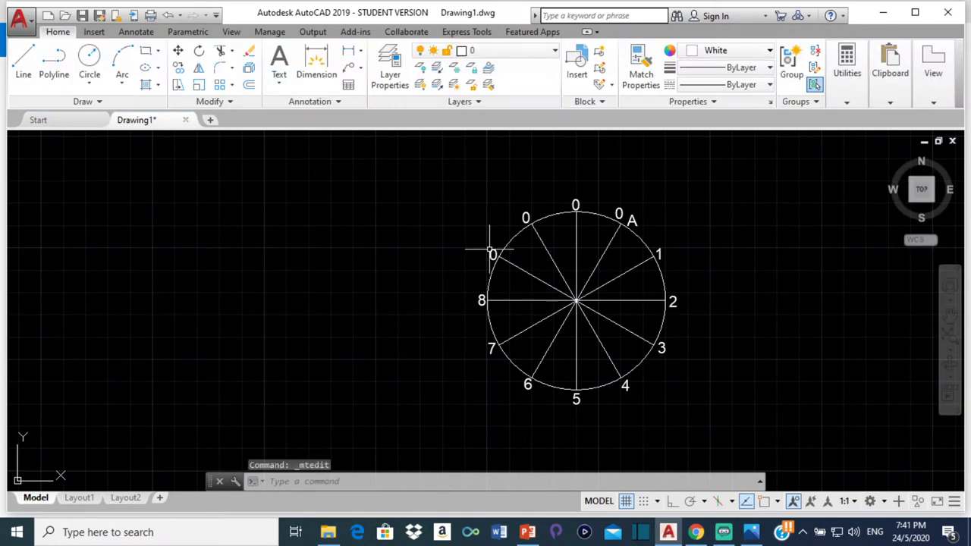
Change the "0" label clockwise after label 8, on the circle's upper left, to "9"
{"action": "left_click", "coordinate": [490, 252]}
{"action": "double_click", "coordinate": [493, 255]}
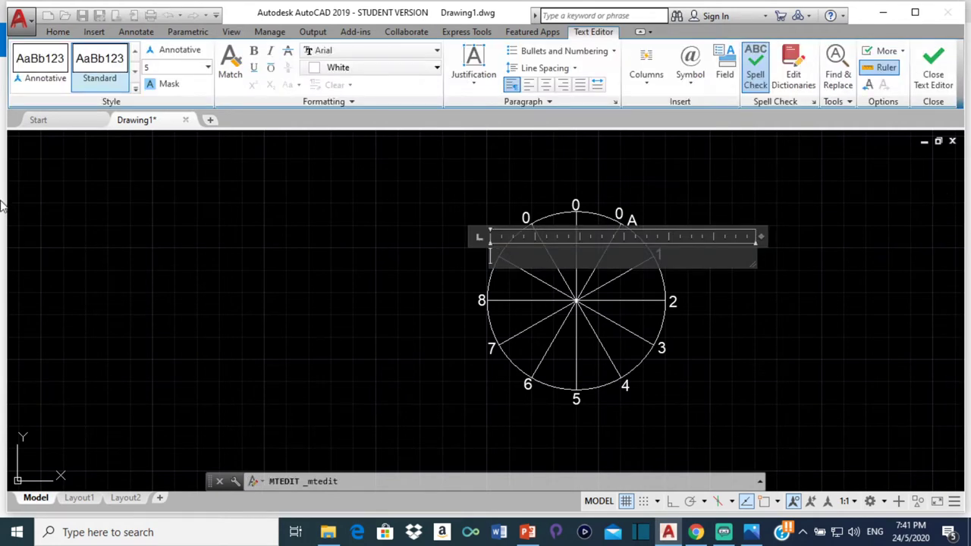
{"action": "left_click", "coordinate": [481, 195]}
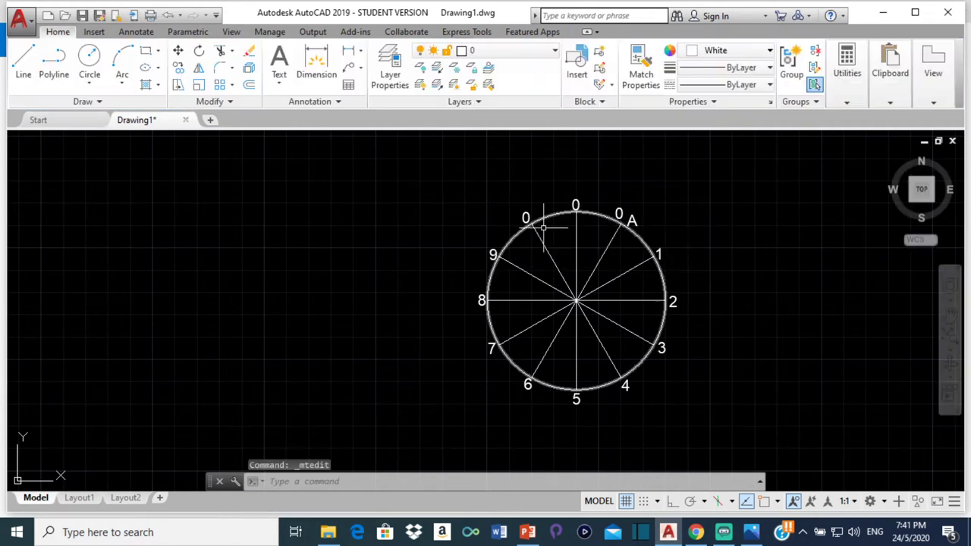
Change the "0" label between label 9 and the upper end of the vertical diameter to "10"
{"action": "left_click", "coordinate": [523, 212]}
{"action": "double_click", "coordinate": [523, 213]}
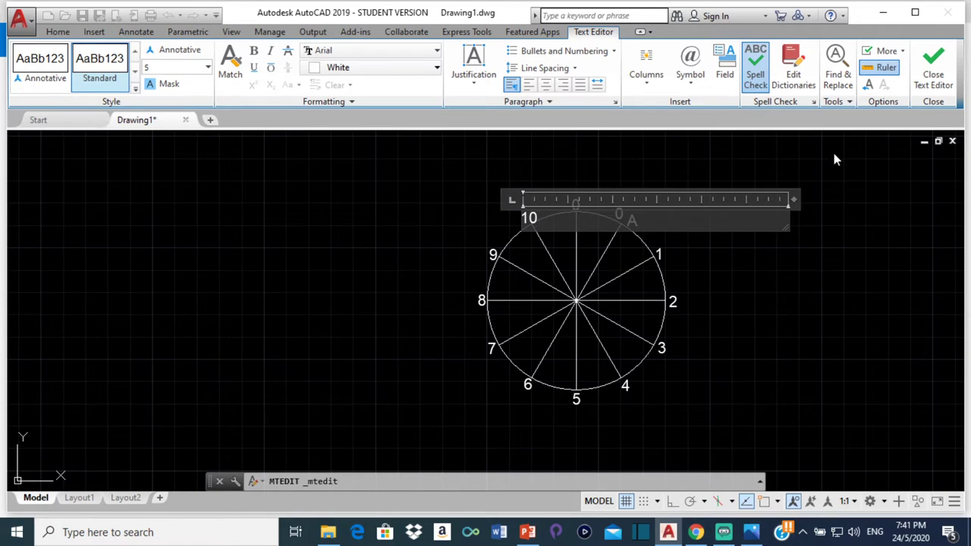
{"action": "key", "text": "Return"}
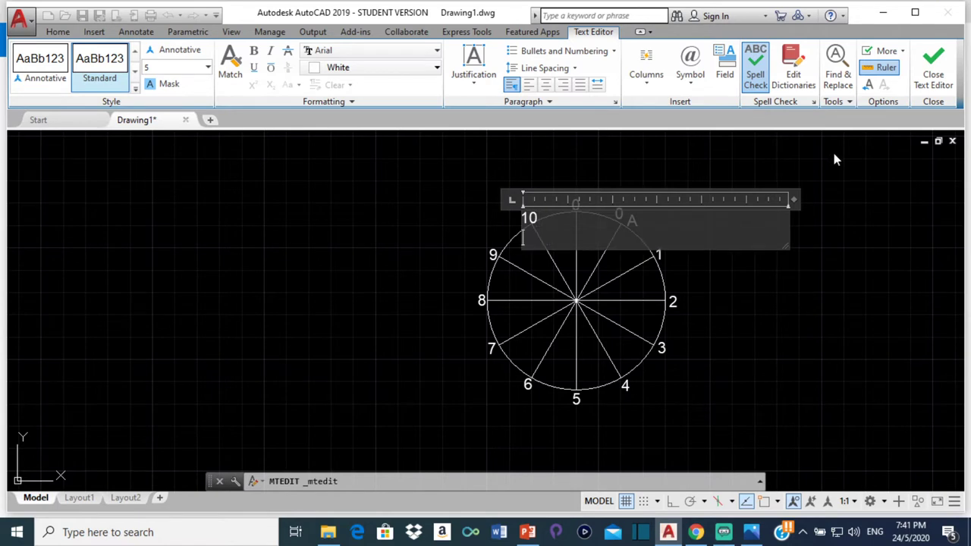
{"action": "left_click", "coordinate": [656, 258]}
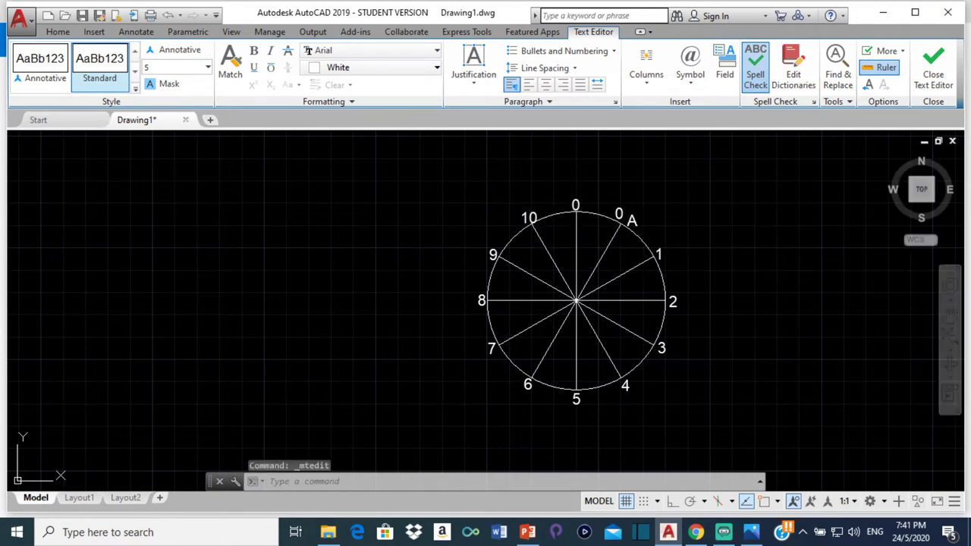
Change the "0" label at the upper end of the vertical diameter to "11"
{"action": "double_click", "coordinate": [576, 205]}
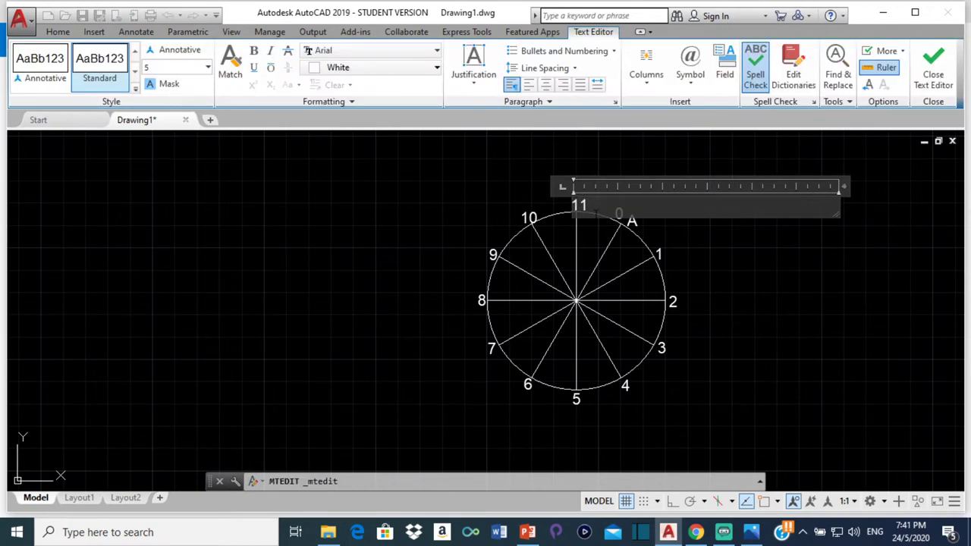
{"action": "type", "text": "11"}
{"action": "key", "text": "Return"}
{"action": "left_click", "coordinate": [489, 178]}
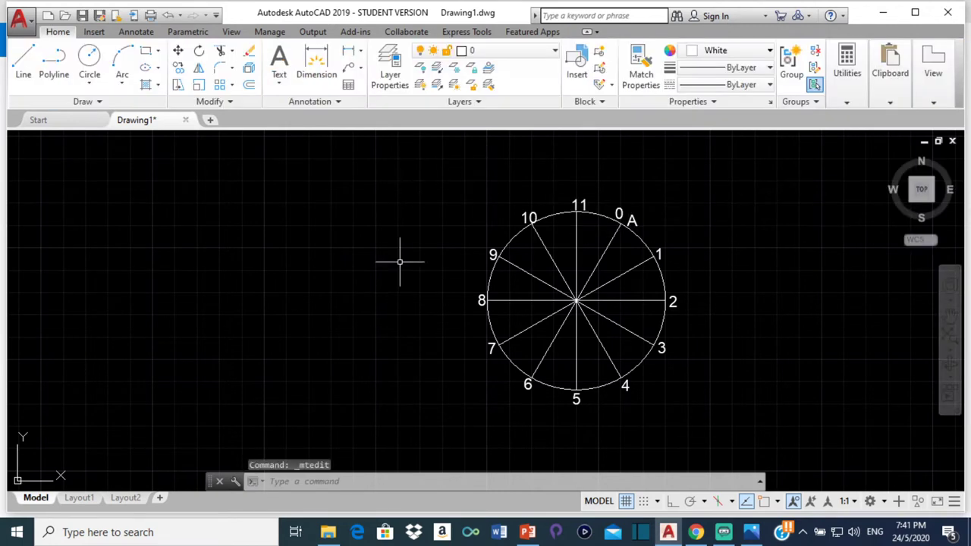
With object snap and ortho on, draw a horizontal line about 240 mm long leftward from point 8 on the crank circle
{"action": "left_click", "coordinate": [23, 63]}
{"action": "scroll", "coordinate": [486, 304], "scroll_direction": "up", "scroll_amount": 6}
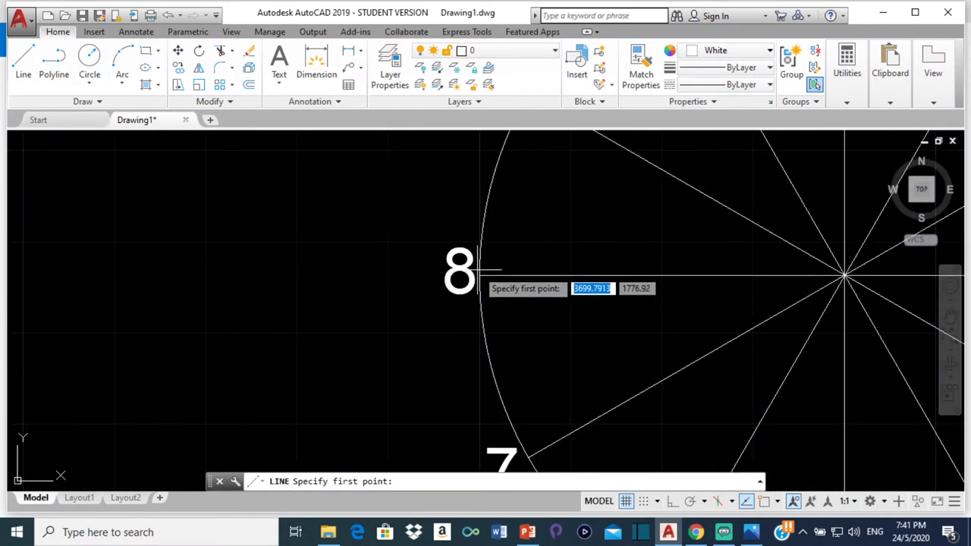
{"action": "left_click", "coordinate": [763, 501]}
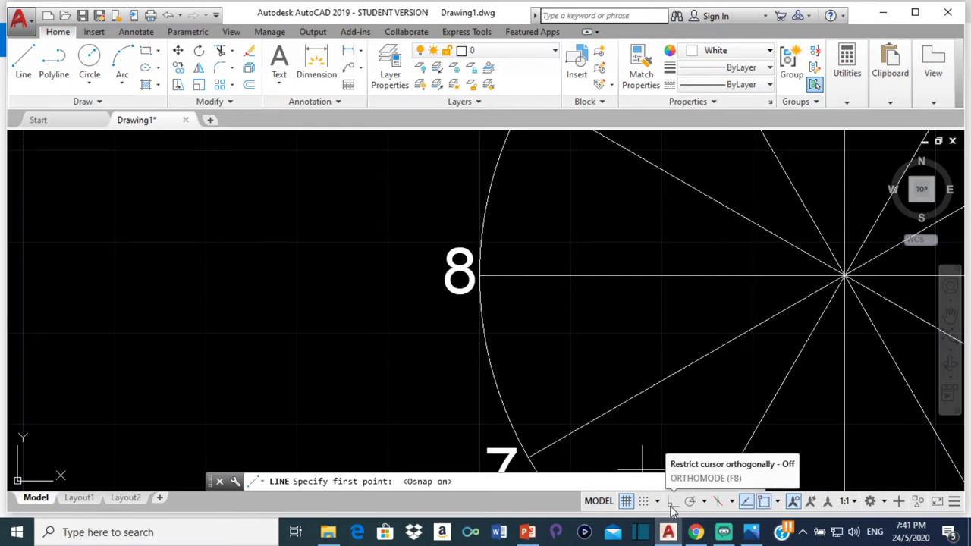
{"action": "left_click", "coordinate": [672, 502]}
{"action": "left_click", "coordinate": [478, 275]}
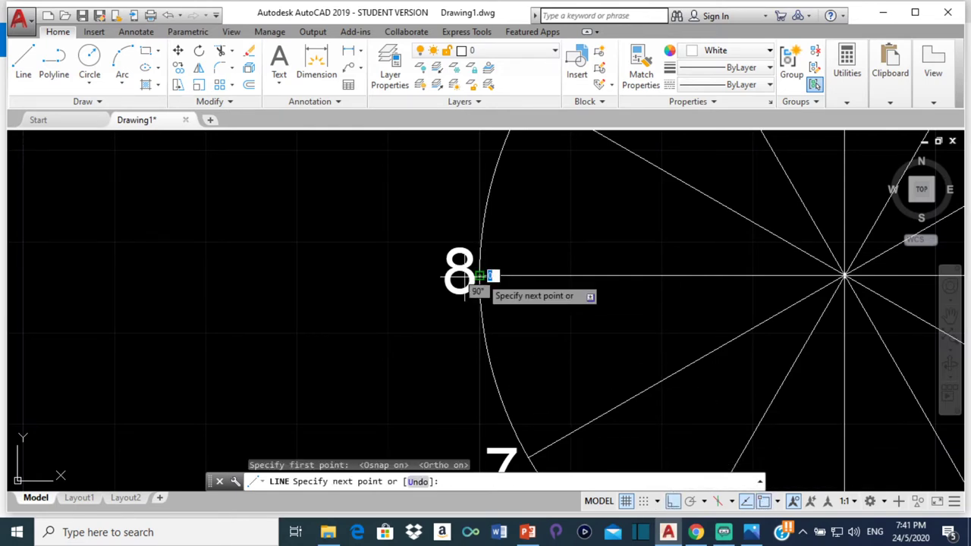
{"action": "scroll", "coordinate": [477, 275], "scroll_direction": "down", "scroll_amount": 4}
{"action": "middle_click_drag", "start_coordinate": [424, 262], "coordinate": [589, 258]}
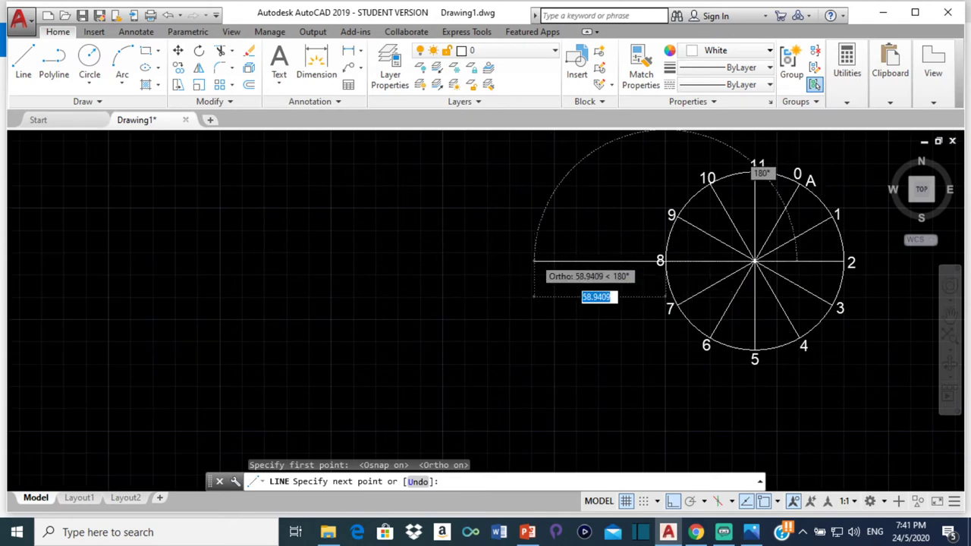
{"action": "scroll", "coordinate": [529, 260], "scroll_direction": "down", "scroll_amount": 4}
{"action": "middle_click_drag", "start_coordinate": [440, 231], "coordinate": [526, 262]}
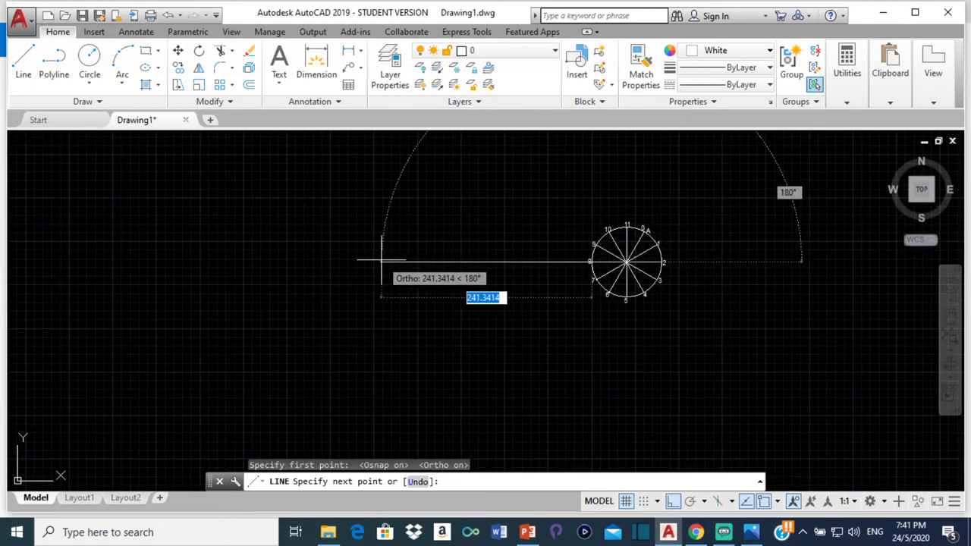
{"action": "left_click", "coordinate": [379, 260]}
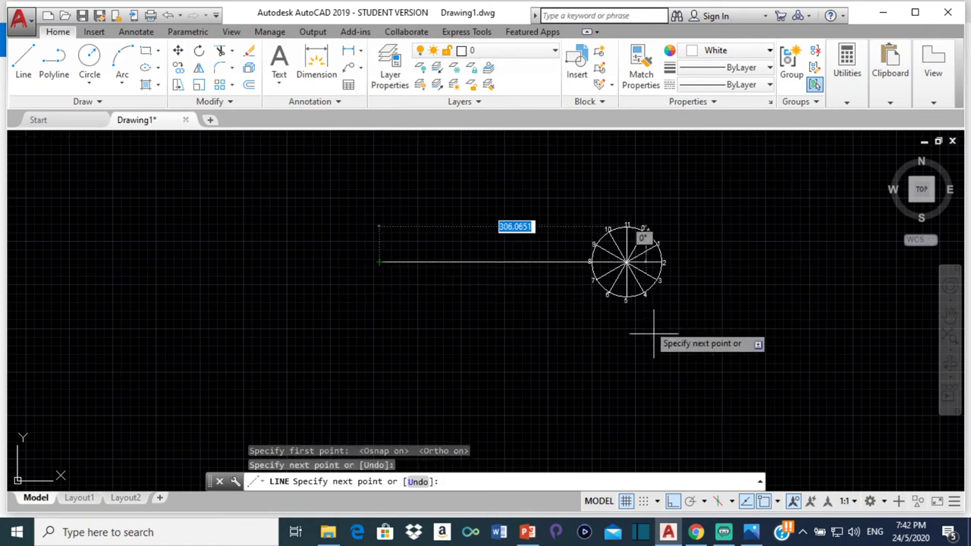
{"action": "key", "text": "Return"}
Check the length of AB in the Mechanism 2.jpg exercise in Photos, and return to the AutoCAD drawing
{"action": "mouse_move", "coordinate": [632, 212]}
{"action": "middle_mouse_down"}
{"action": "mouse_move", "coordinate": [423, 339]}
{"action": "mouse_move", "coordinate": [527, 217]}
{"action": "middle_mouse_up"}
{"action": "scroll", "coordinate": [436, 368], "scroll_direction": "up", "scroll_amount": 4}
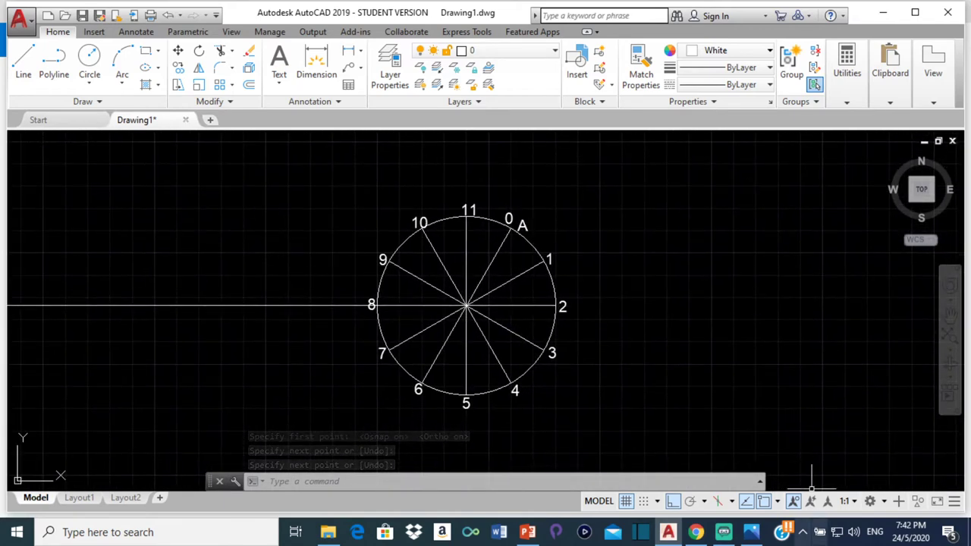
{"action": "left_click", "coordinate": [749, 533]}
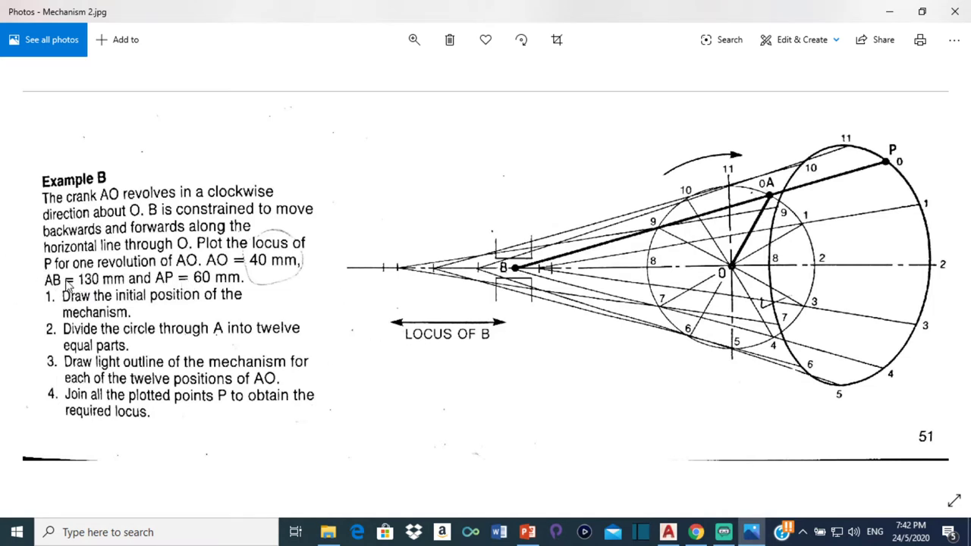
{"action": "left_click", "coordinate": [667, 532]}
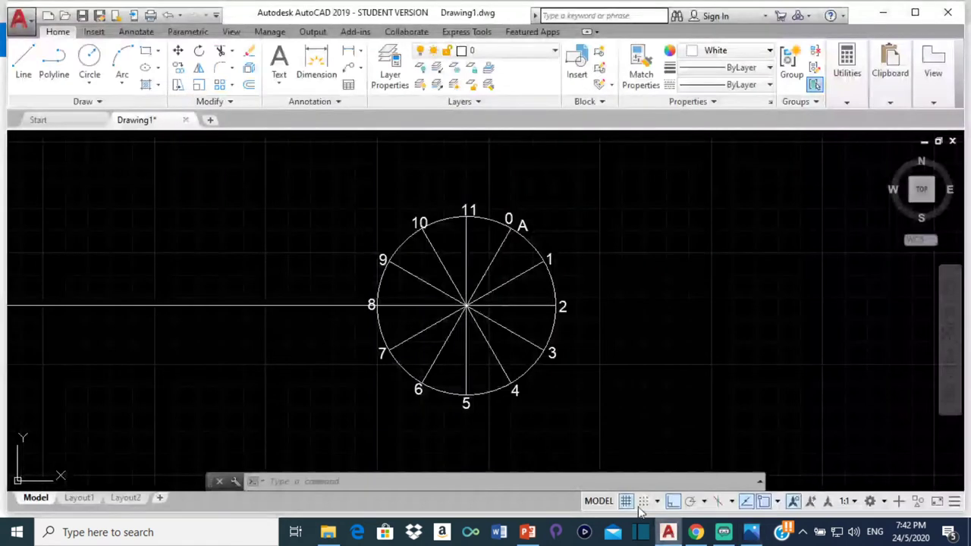
{"action": "left_click", "coordinate": [91, 55]}
{"action": "scroll", "coordinate": [528, 241], "scroll_direction": "up", "scroll_amount": 2}
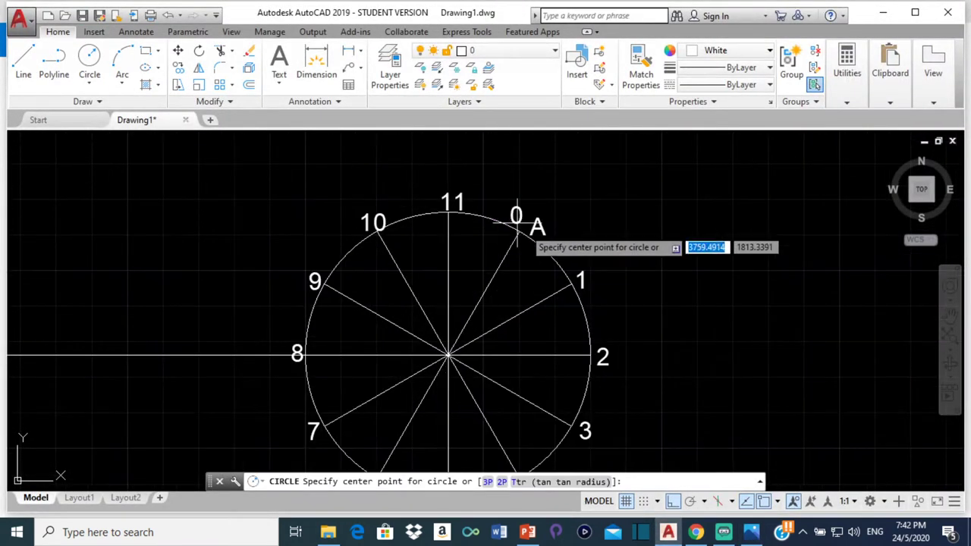
{"action": "left_click", "coordinate": [519, 231]}
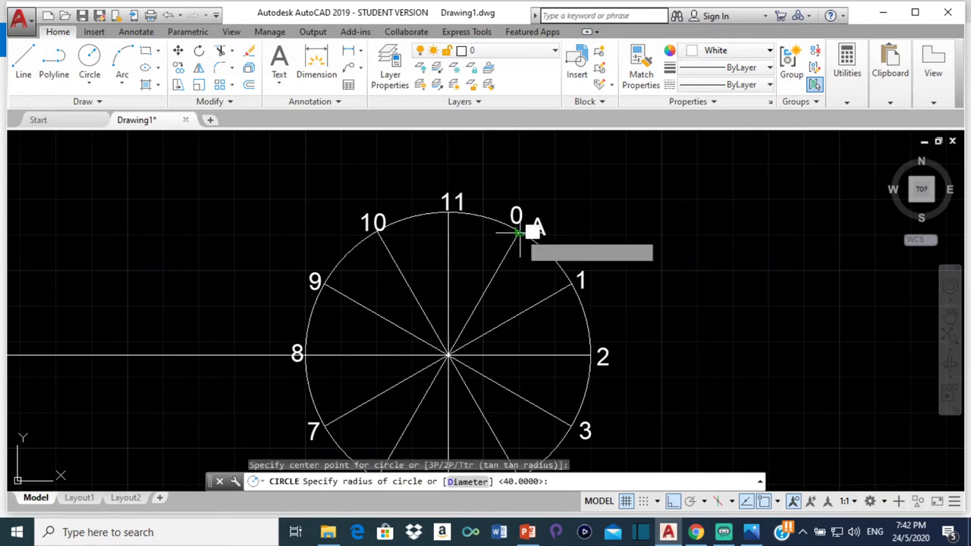
{"action": "scroll", "coordinate": [354, 309], "scroll_direction": "down", "scroll_amount": 3}
{"action": "middle_click_drag", "start_coordinate": [354, 310], "coordinate": [363, 306]}
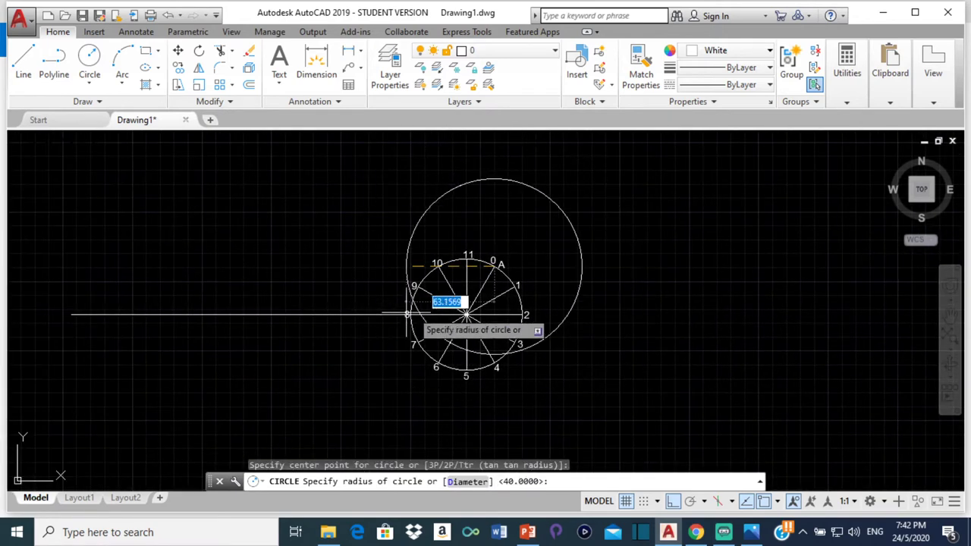
{"action": "key", "text": "Escape"}
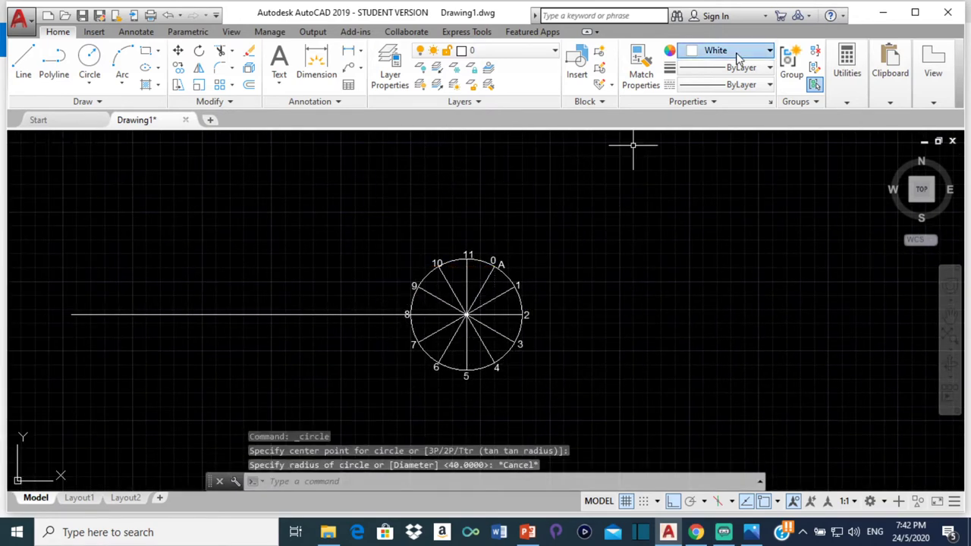
Set the current object colour to grey 99,100,102 for the construction geometry
{"action": "left_click", "coordinate": [728, 50]}
{"action": "left_click", "coordinate": [687, 127]}
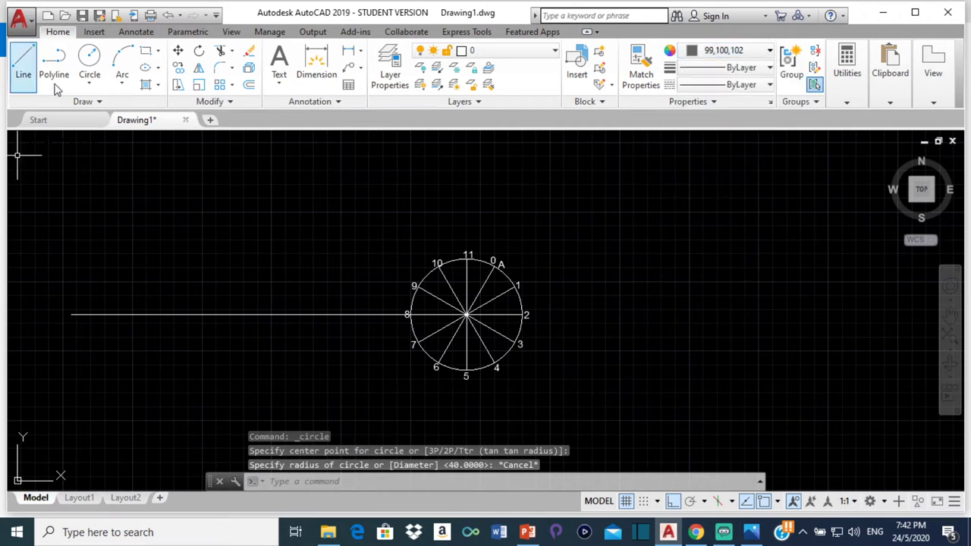
{"action": "left_click", "coordinate": [89, 61]}
{"action": "scroll", "coordinate": [478, 275], "scroll_direction": "up", "scroll_amount": 4}
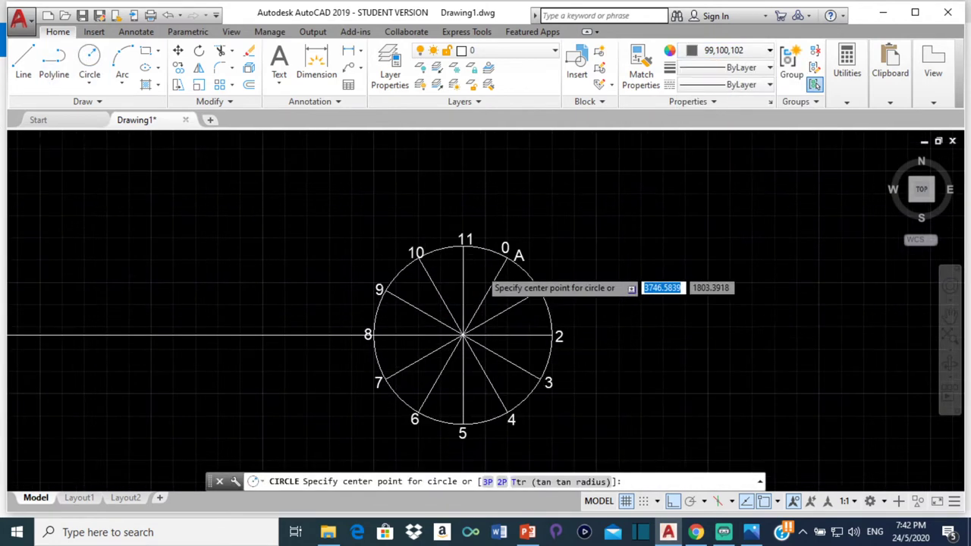
{"action": "left_click", "coordinate": [520, 252]}
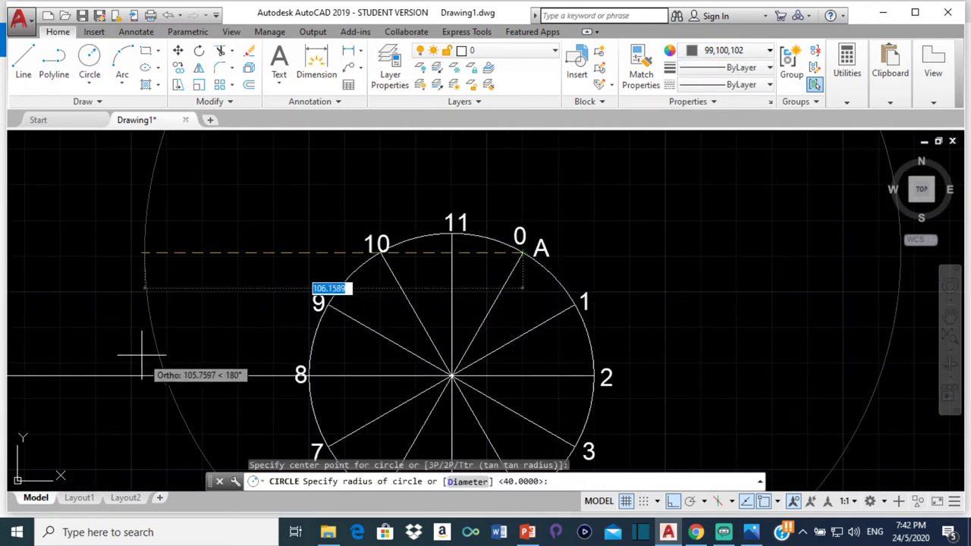
{"action": "scroll", "coordinate": [141, 346], "scroll_direction": "down", "scroll_amount": 5}
{"action": "left_click", "coordinate": [106, 342]}
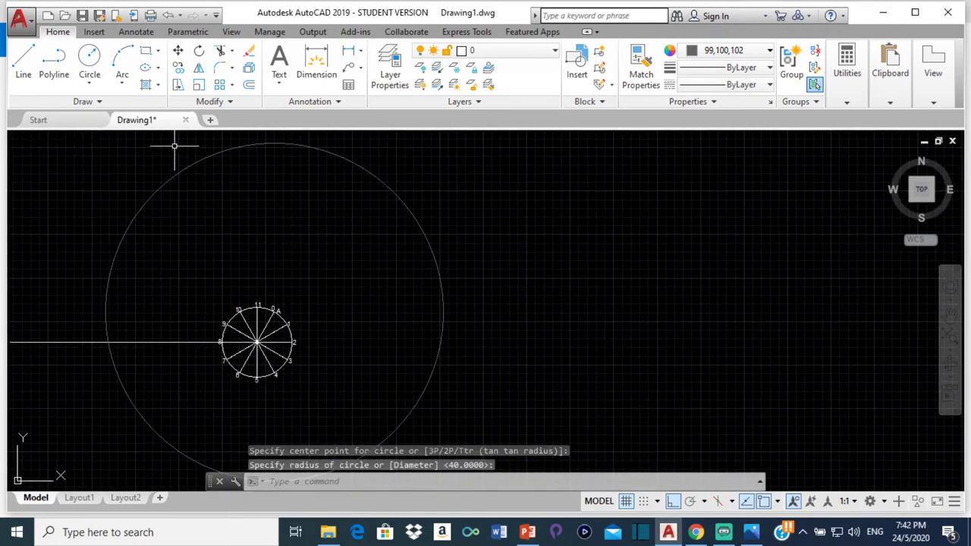
{"action": "left_click", "coordinate": [166, 181]}
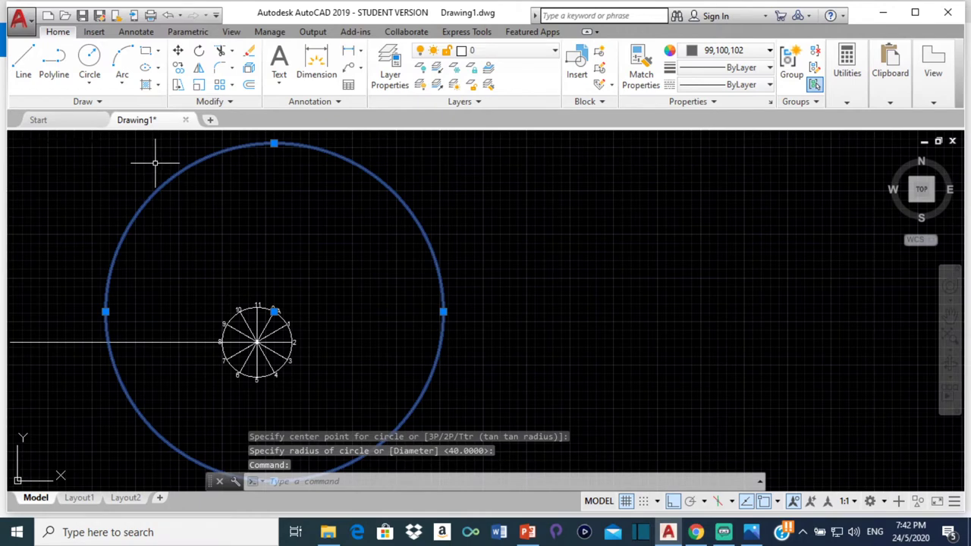
{"action": "key", "text": "Delete"}
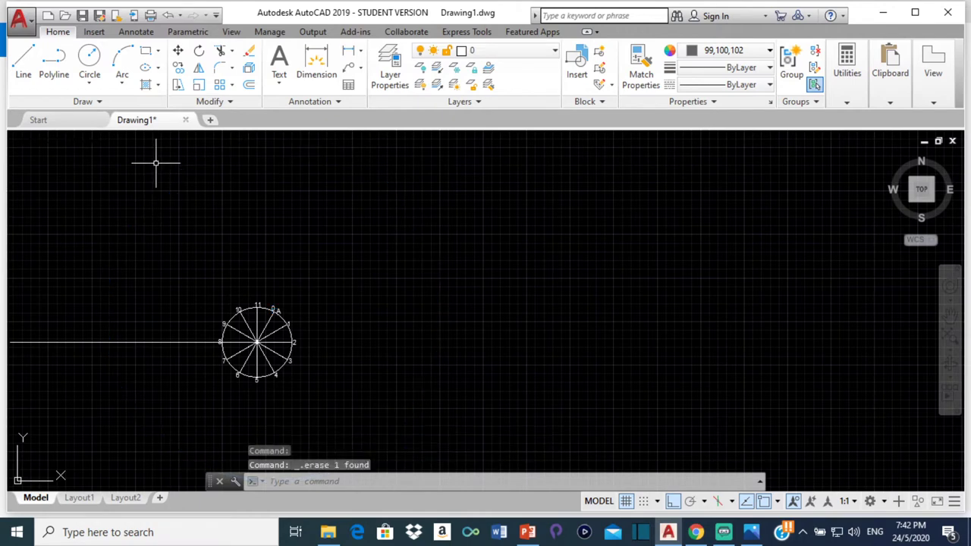
{"action": "left_click", "coordinate": [89, 59]}
{"action": "scroll", "coordinate": [251, 318], "scroll_direction": "up", "scroll_amount": 5}
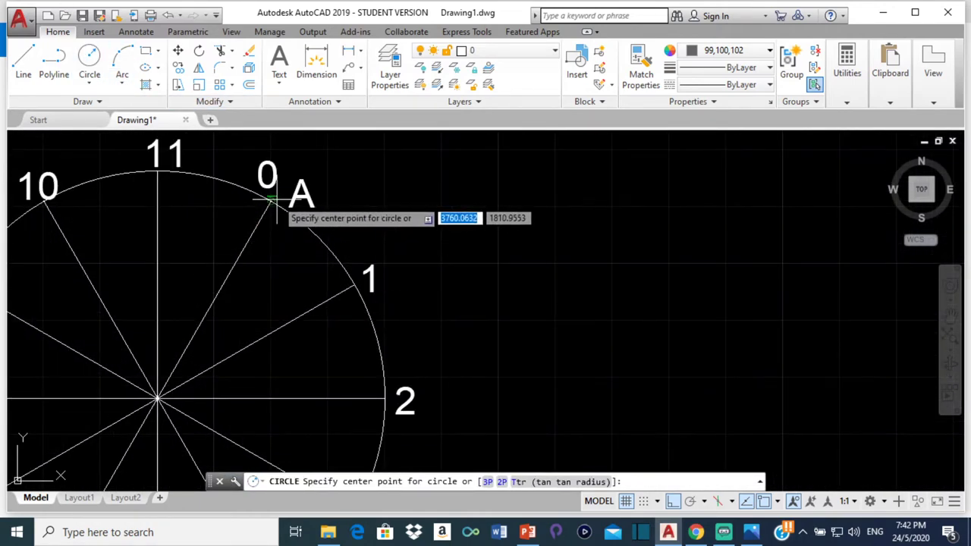
{"action": "scroll", "coordinate": [271, 200], "scroll_direction": "up", "scroll_amount": 6}
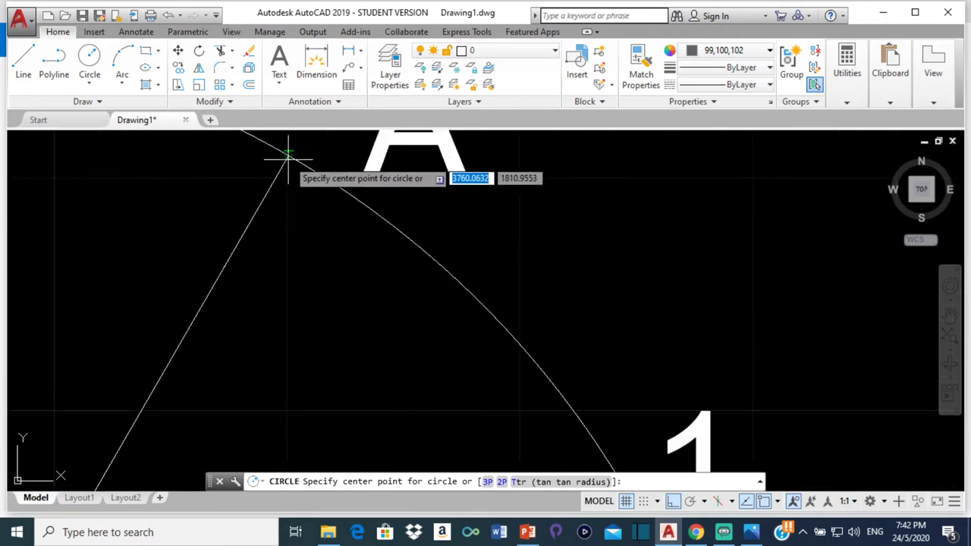
{"action": "left_click", "coordinate": [288, 156]}
{"action": "scroll", "coordinate": [296, 303], "scroll_direction": "down", "scroll_amount": 10}
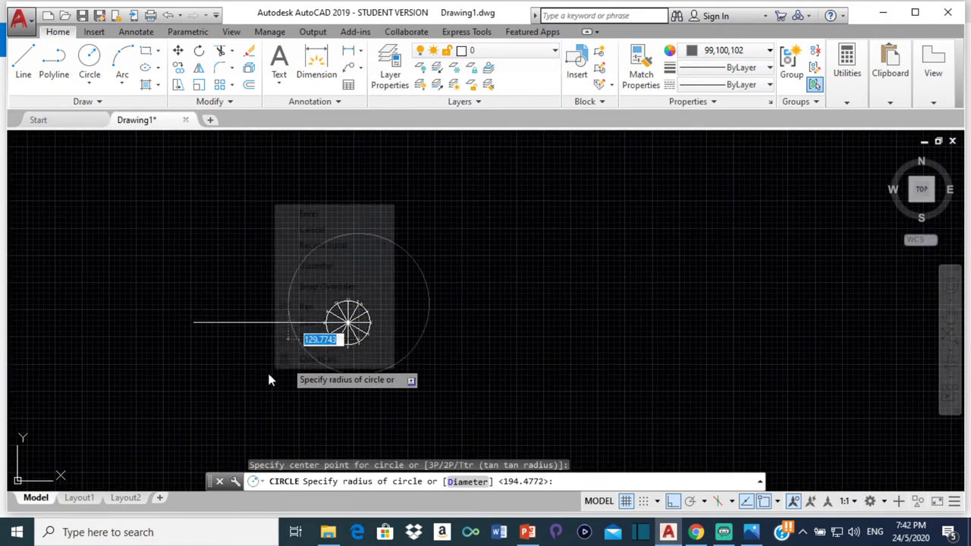
{"action": "right_click", "coordinate": [358, 342]}
{"action": "left_click", "coordinate": [380, 253]}
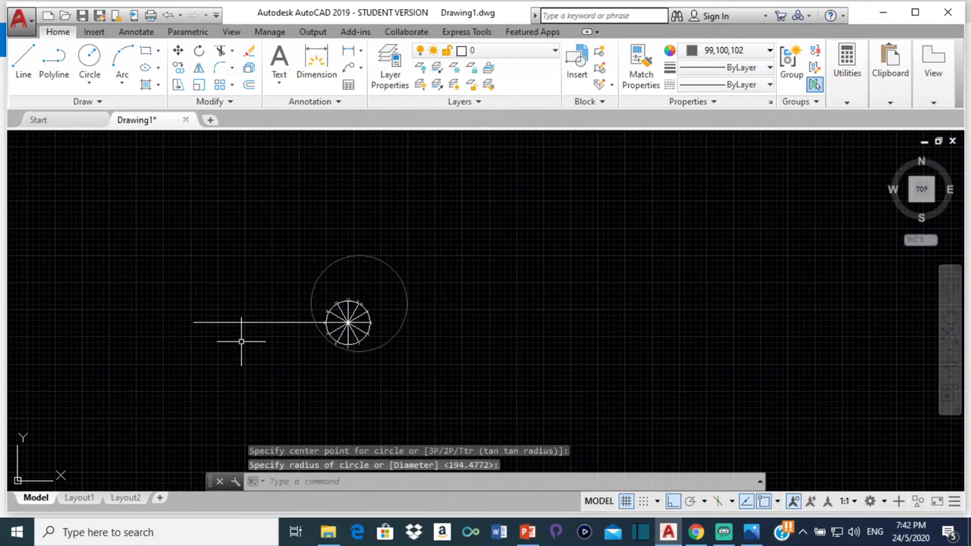
{"action": "left_click", "coordinate": [337, 261]}
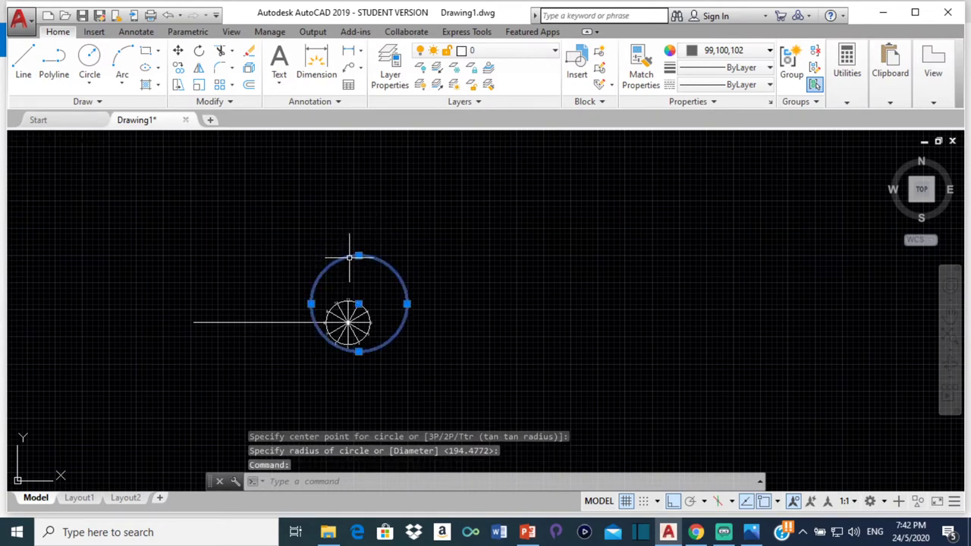
{"action": "key", "text": "Delete"}
Draw a construction circle of radius 130 mm centred on point 0 (A) of the crank circle
{"action": "left_click", "coordinate": [90, 59]}
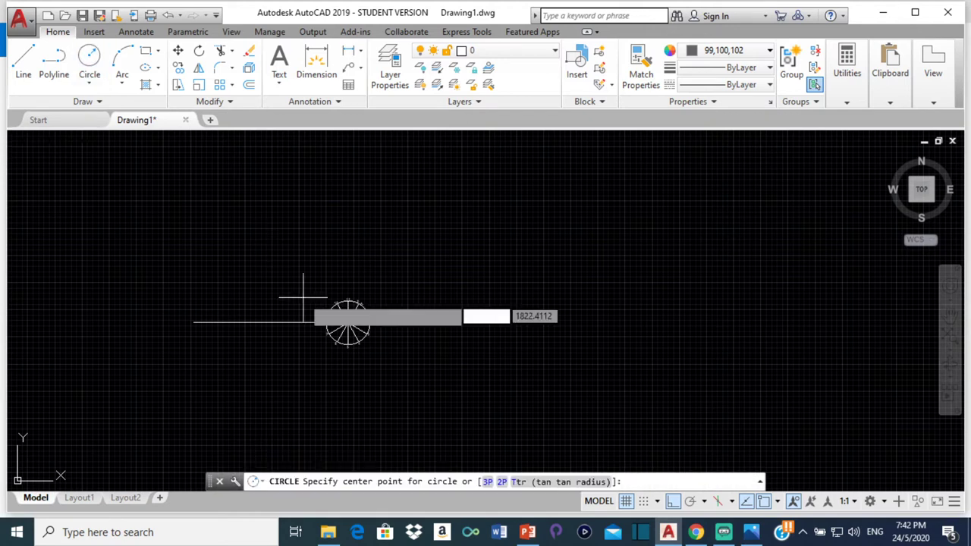
{"action": "scroll", "coordinate": [398, 338], "scroll_direction": "up", "scroll_amount": 5}
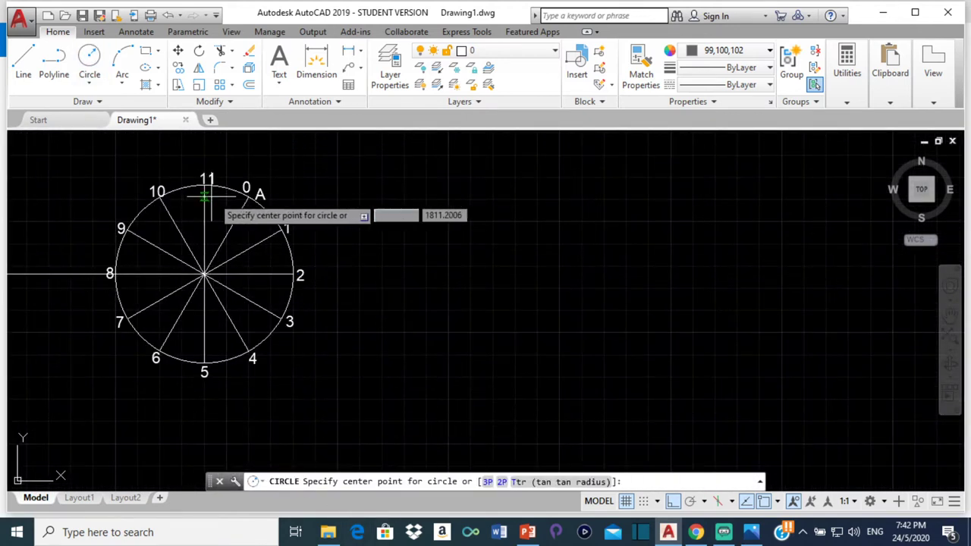
{"action": "scroll", "coordinate": [269, 200], "scroll_direction": "up", "scroll_amount": 4}
{"action": "left_click", "coordinate": [266, 197]}
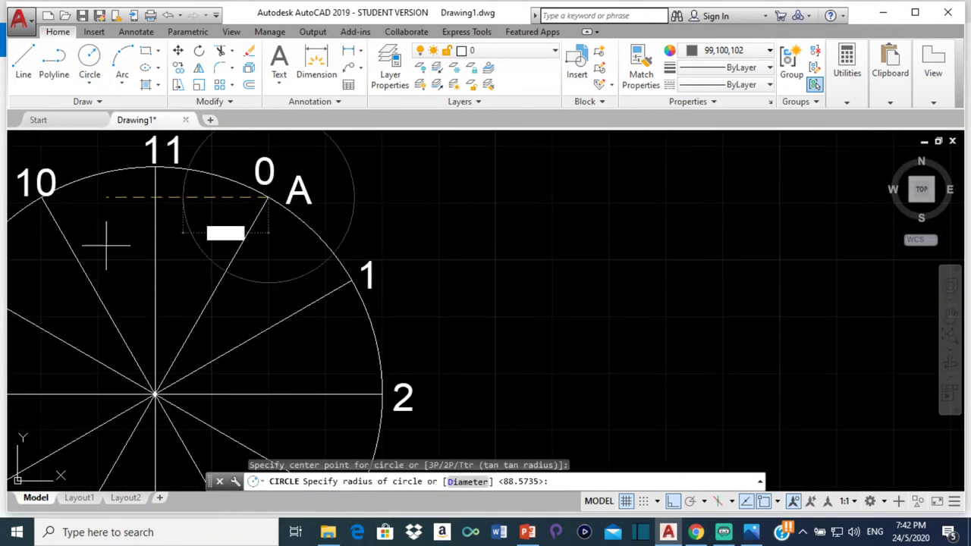
{"action": "scroll", "coordinate": [83, 273], "scroll_direction": "down", "scroll_amount": 3}
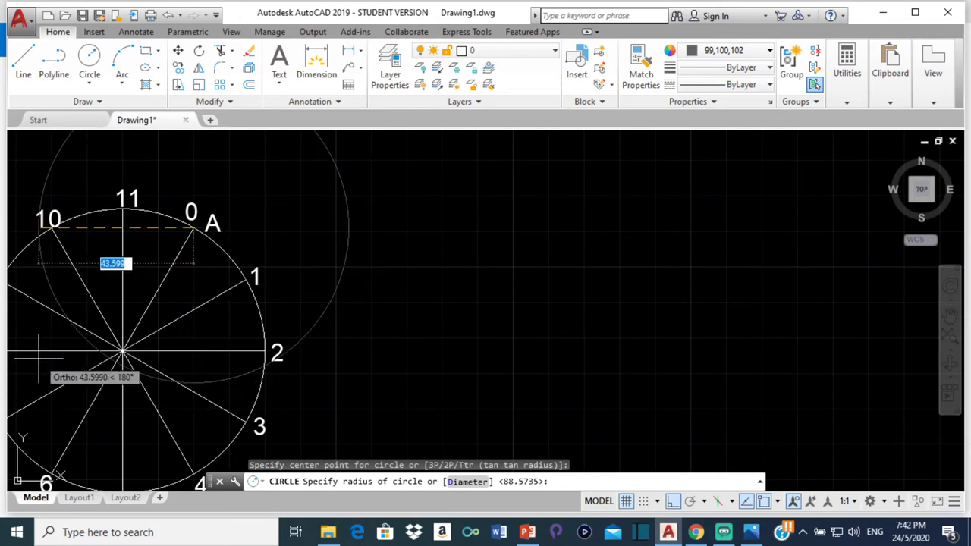
{"action": "type", "text": "13"}
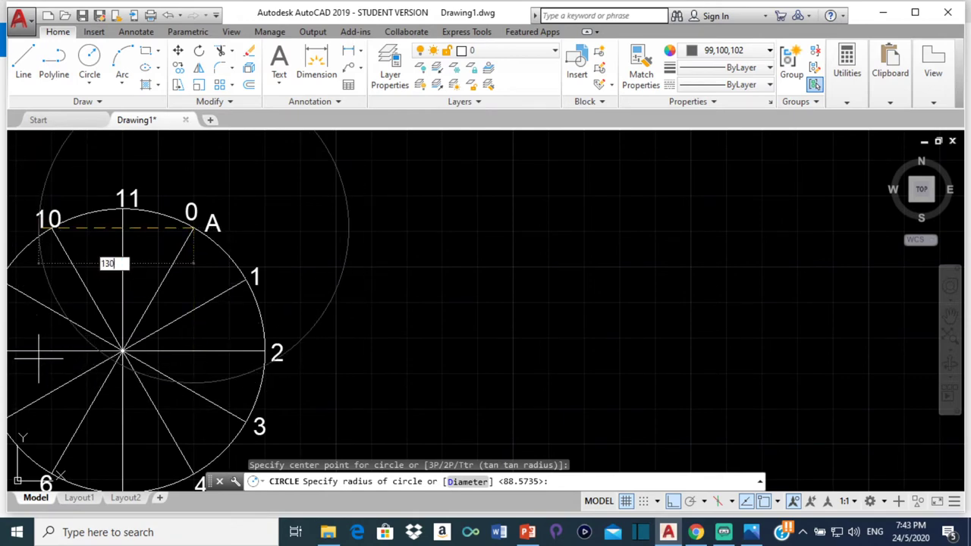
{"action": "type", "text": "0"}
{"action": "key", "text": "Return"}
{"action": "scroll", "coordinate": [38, 357], "scroll_direction": "down", "scroll_amount": 3}
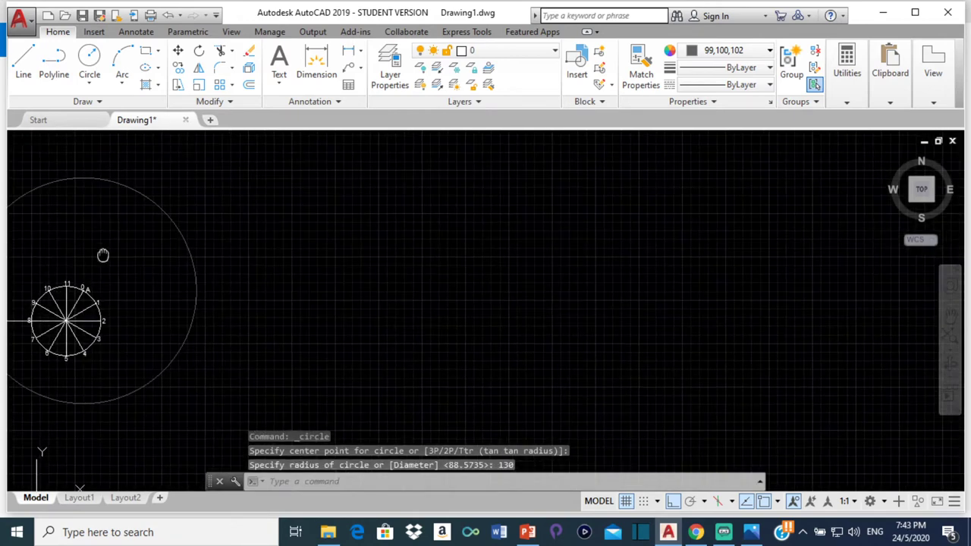
Copy the "A" label beside point 0 to the centre of the crank circle, with ortho turned off
{"action": "middle_click_drag", "start_coordinate": [102, 256], "coordinate": [244, 331]}
{"action": "scroll", "coordinate": [244, 331], "scroll_direction": "up", "scroll_amount": 6}
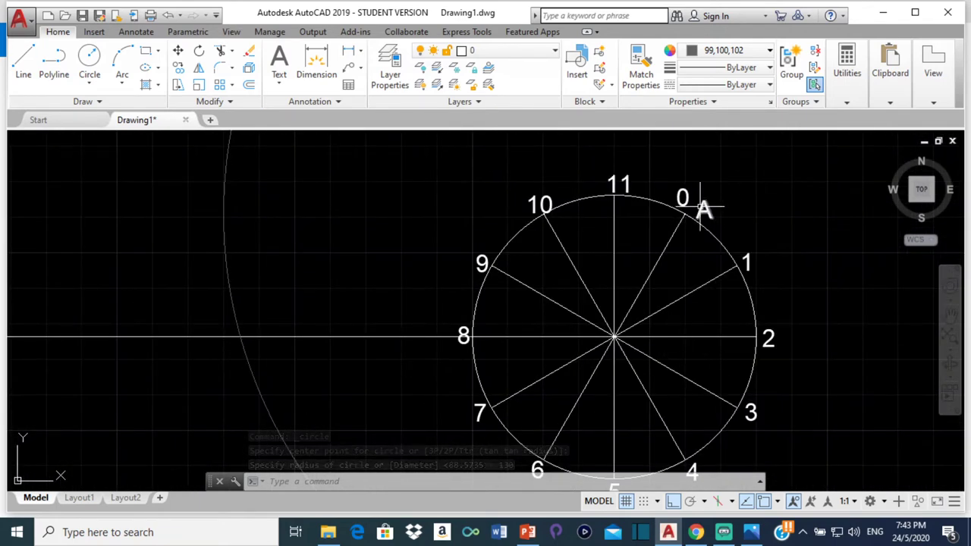
{"action": "left_click", "coordinate": [699, 206]}
{"action": "type", "text": "co"}
{"action": "key", "text": "Return"}
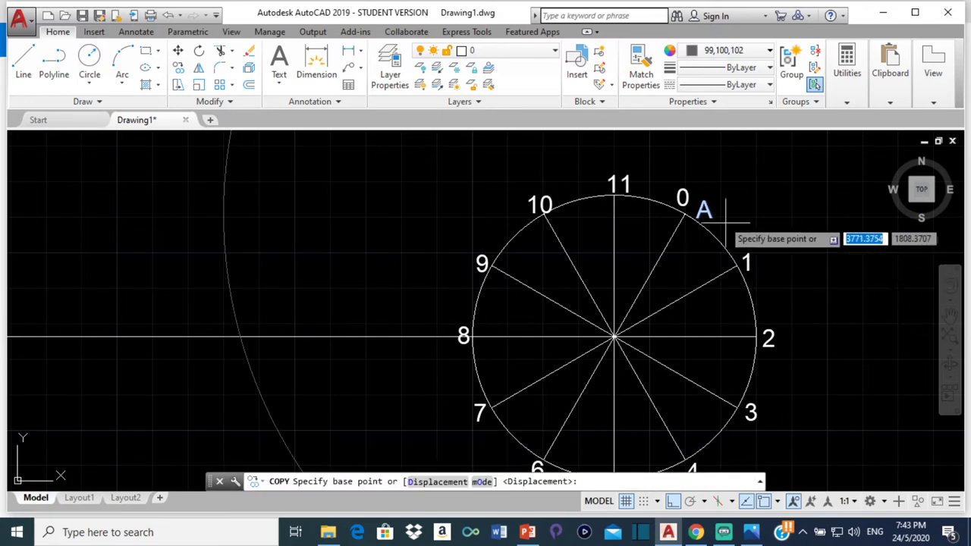
{"action": "left_click", "coordinate": [699, 205]}
{"action": "scroll", "coordinate": [644, 314], "scroll_direction": "up", "scroll_amount": 2}
{"action": "scroll", "coordinate": [640, 321], "scroll_direction": "up", "scroll_amount": 2}
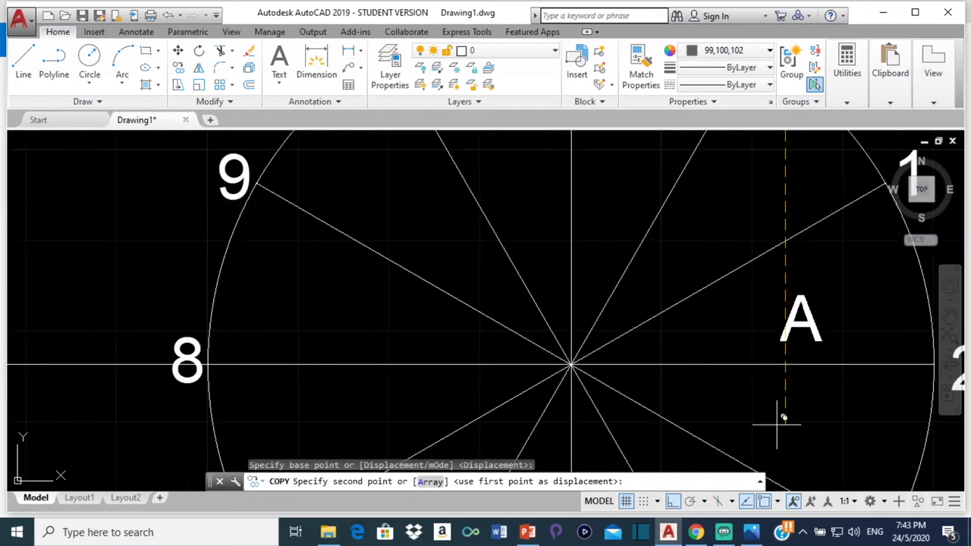
{"action": "key", "text": "F8"}
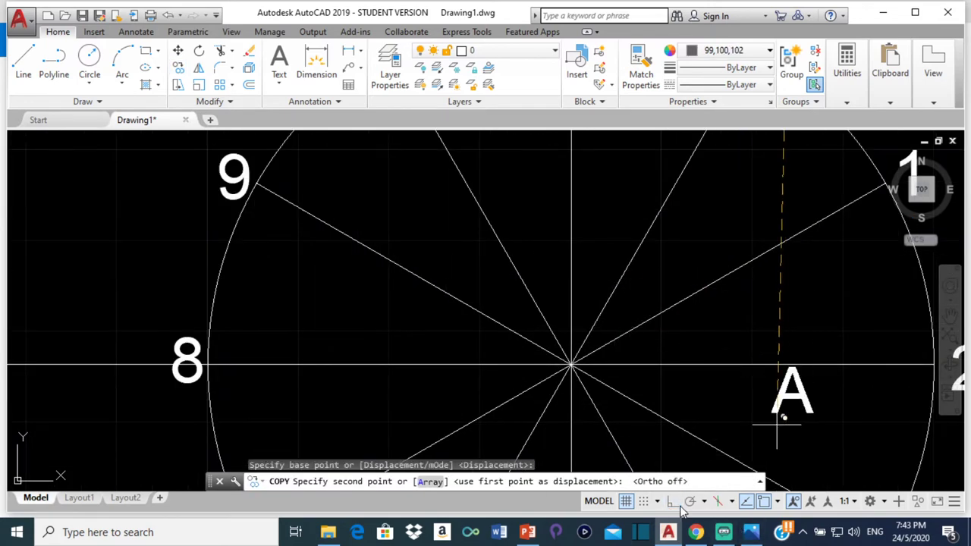
{"action": "left_click", "coordinate": [586, 388]}
Place another copy of the "A" label where the construction circle crosses the horizontal line, and finish copying
{"action": "scroll", "coordinate": [347, 379], "scroll_direction": "down", "scroll_amount": 4}
{"action": "middle_click_drag", "start_coordinate": [347, 379], "coordinate": [654, 337]}
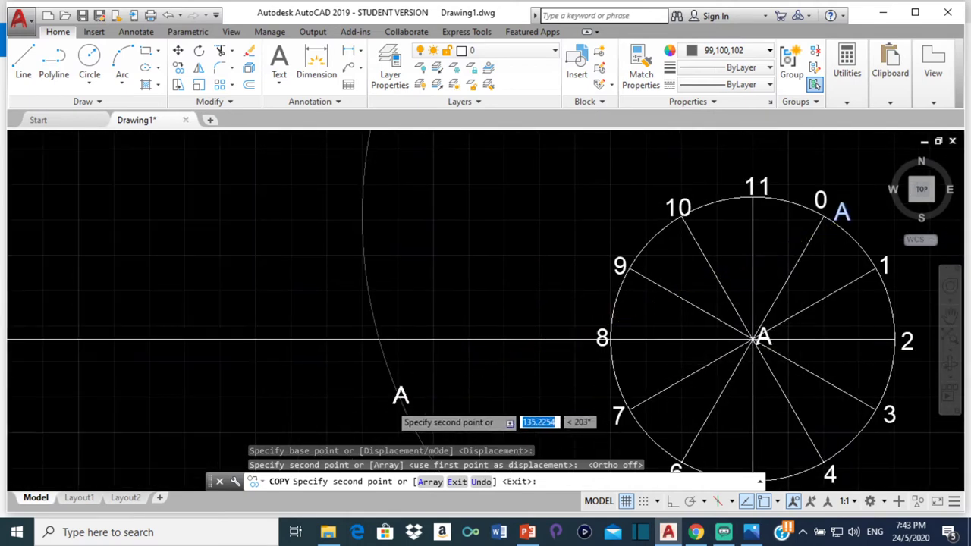
{"action": "scroll", "coordinate": [391, 396], "scroll_direction": "up", "scroll_amount": 4}
{"action": "left_click", "coordinate": [324, 284]}
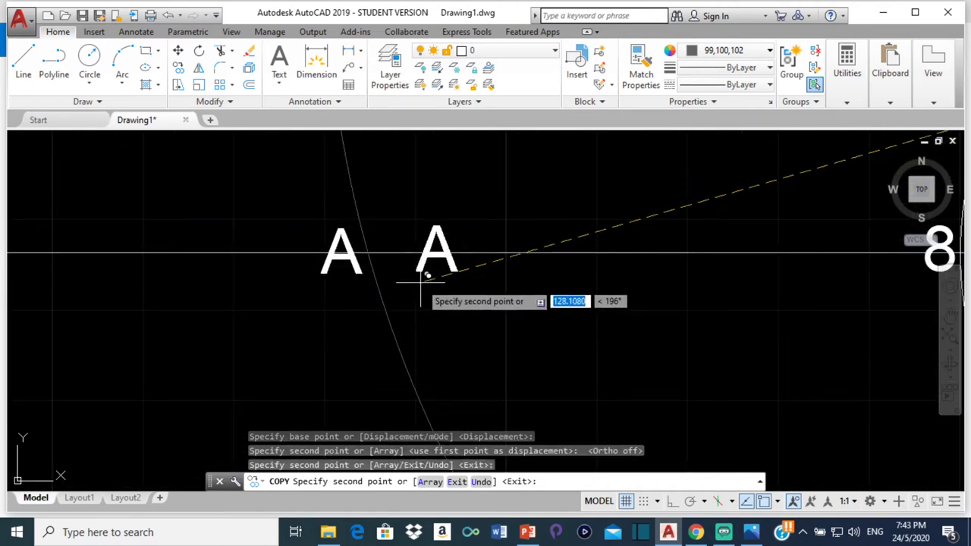
{"action": "key", "text": "Escape"}
Change the copied label at the construction circle's crossing with the horizontal line to "B"
{"action": "double_click", "coordinate": [334, 246]}
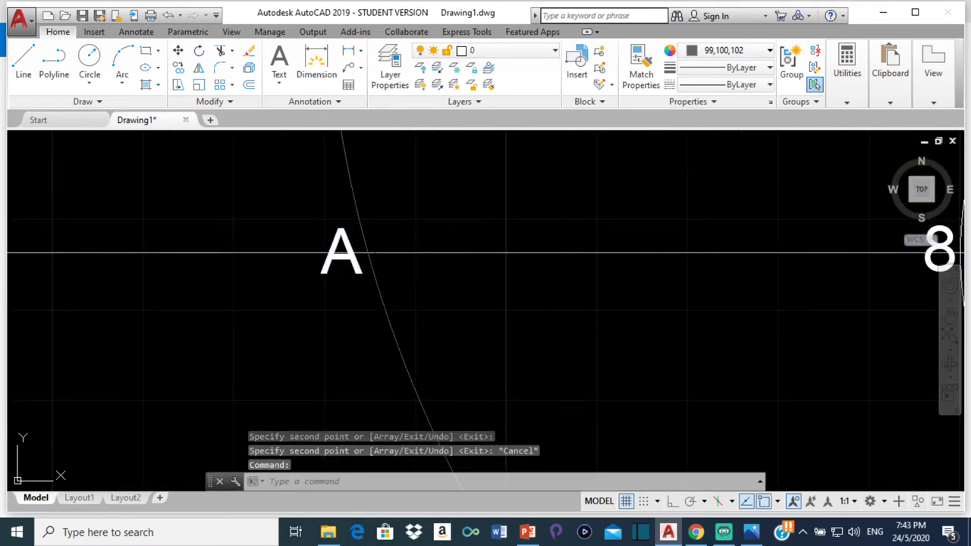
{"action": "key", "text": "BackSpace"}
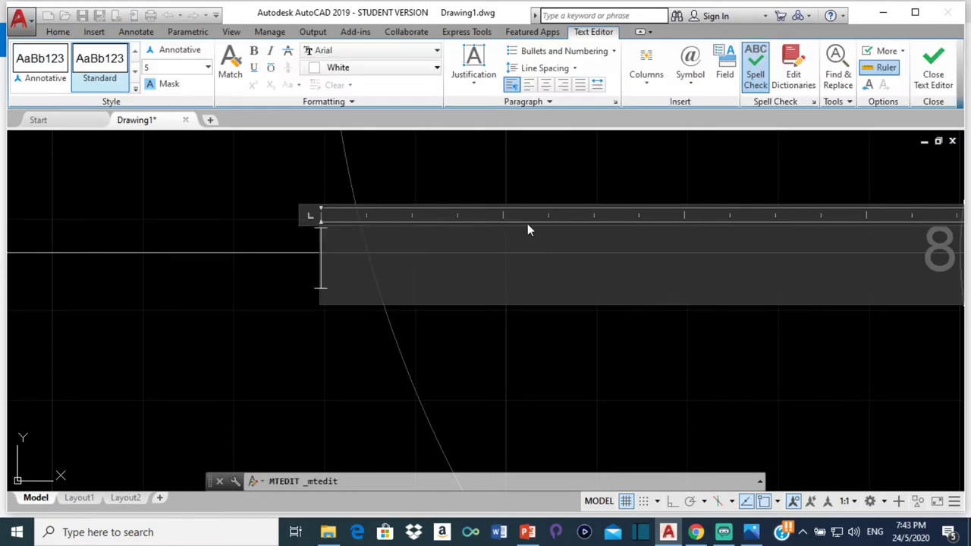
{"action": "type", "text": "B"}
{"action": "left_click", "coordinate": [533, 358]}
{"action": "scroll", "coordinate": [599, 315], "scroll_direction": "down", "scroll_amount": 5}
{"action": "left_click", "coordinate": [592, 318]}
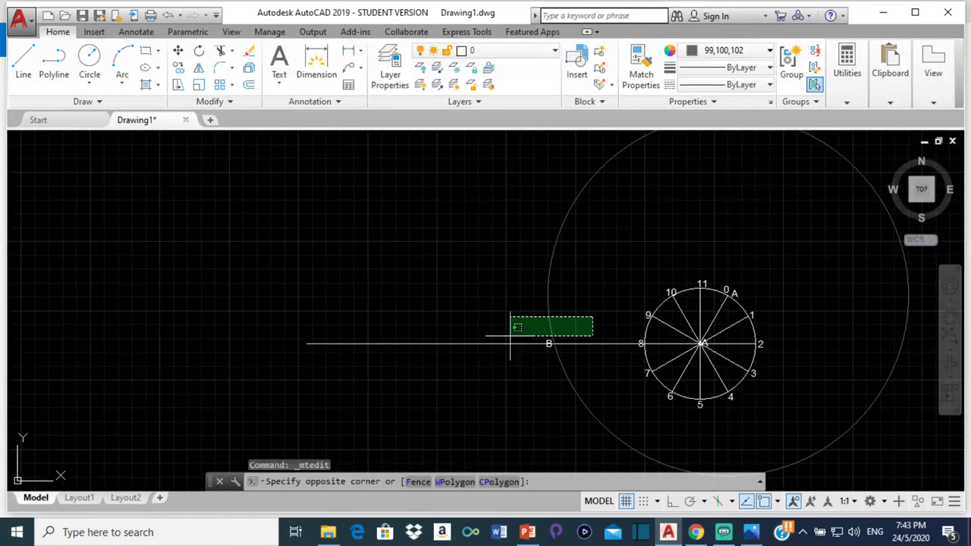
{"action": "key", "text": "Escape"}
Change the copied label at the centre of the crank circle to "O"
{"action": "scroll", "coordinate": [713, 349], "scroll_direction": "up", "scroll_amount": 6}
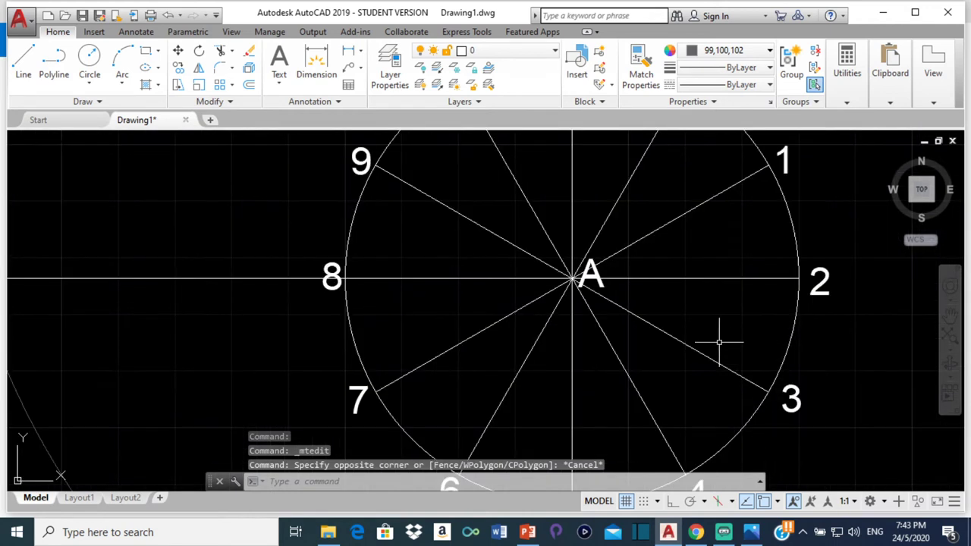
{"action": "double_click", "coordinate": [591, 273]}
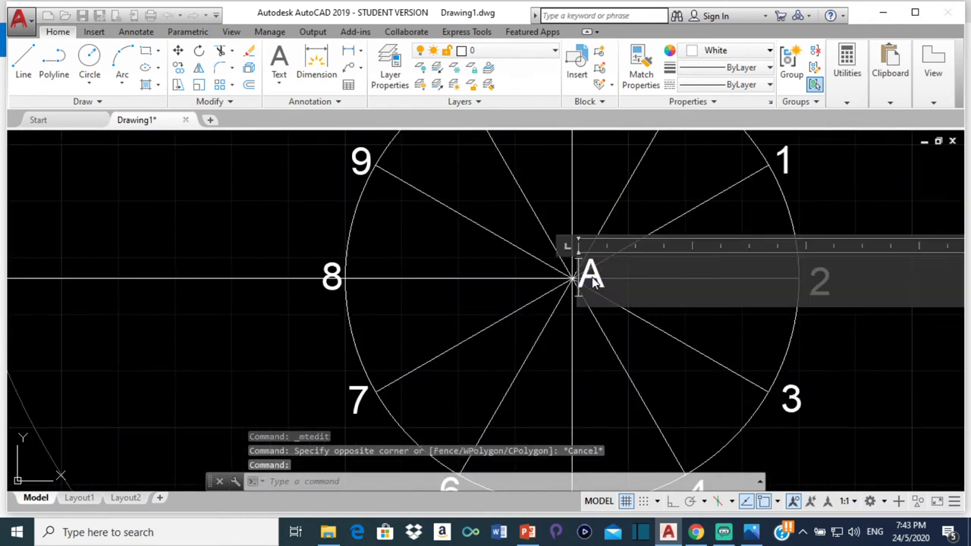
{"action": "type", "text": "O"}
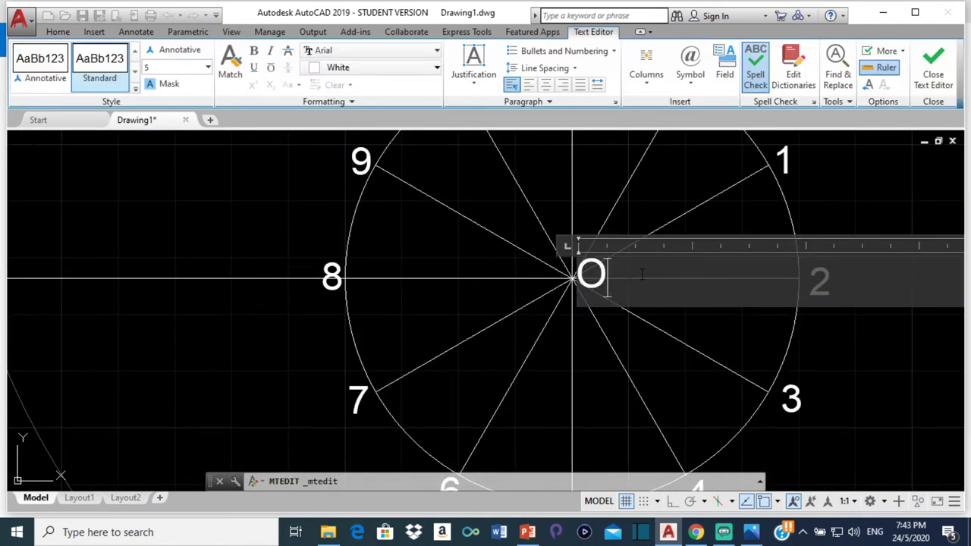
{"action": "left_click", "coordinate": [715, 366]}
Draw a 190 mm line from the crossing at B through point 0 (A) and beyond the crank circle
{"action": "scroll", "coordinate": [543, 199], "scroll_direction": "down", "scroll_amount": 8}
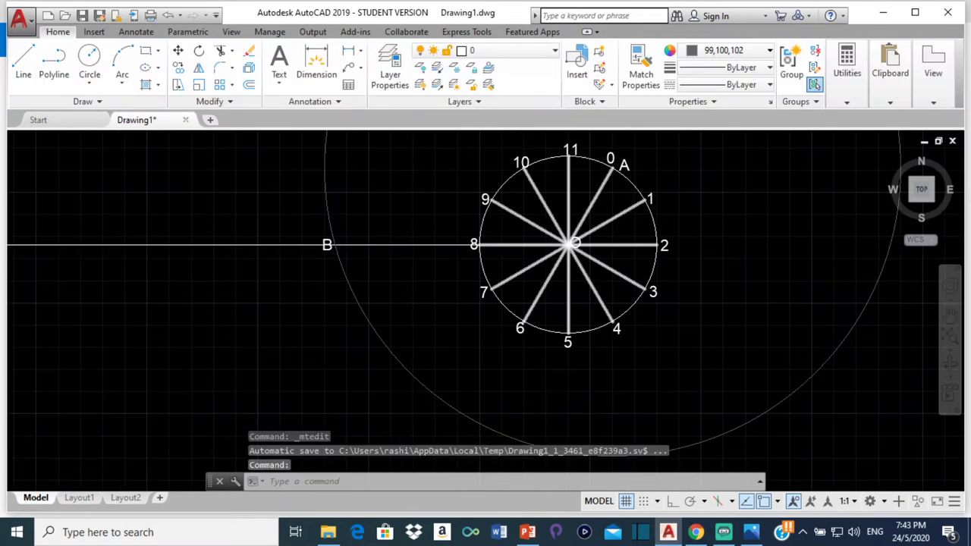
{"action": "middle_click_drag", "start_coordinate": [545, 210], "coordinate": [573, 267]}
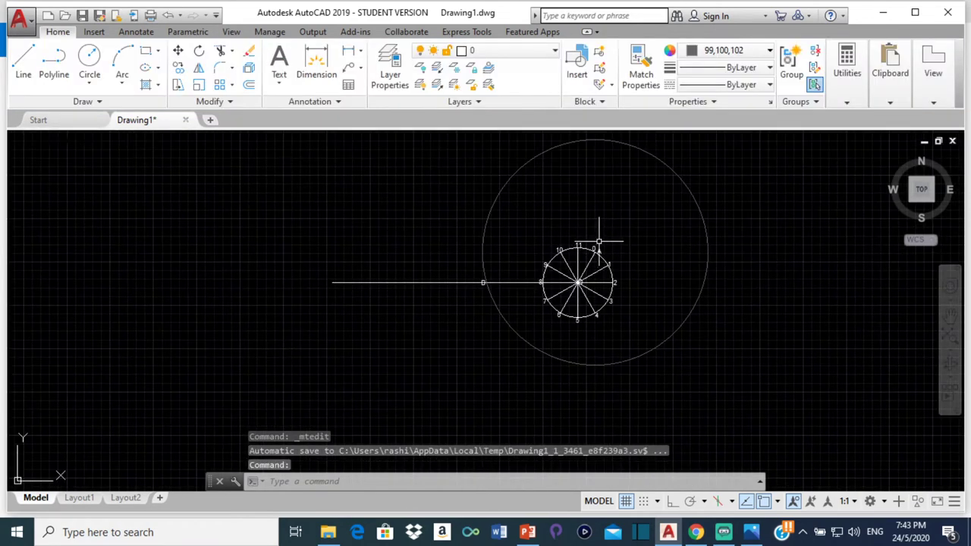
{"action": "scroll", "coordinate": [596, 237], "scroll_direction": "up", "scroll_amount": 1}
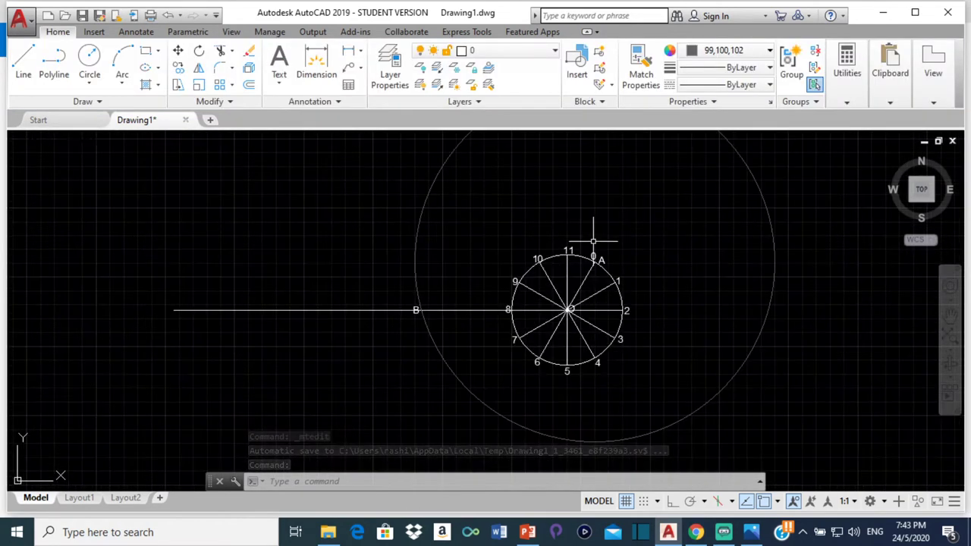
{"action": "scroll", "coordinate": [616, 261], "scroll_direction": "up", "scroll_amount": 1}
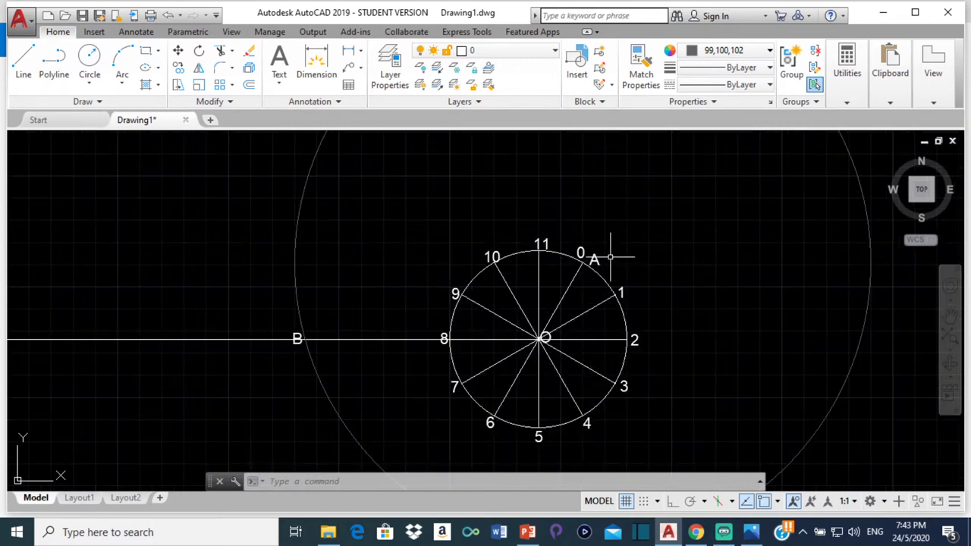
{"action": "left_click", "coordinate": [30, 60]}
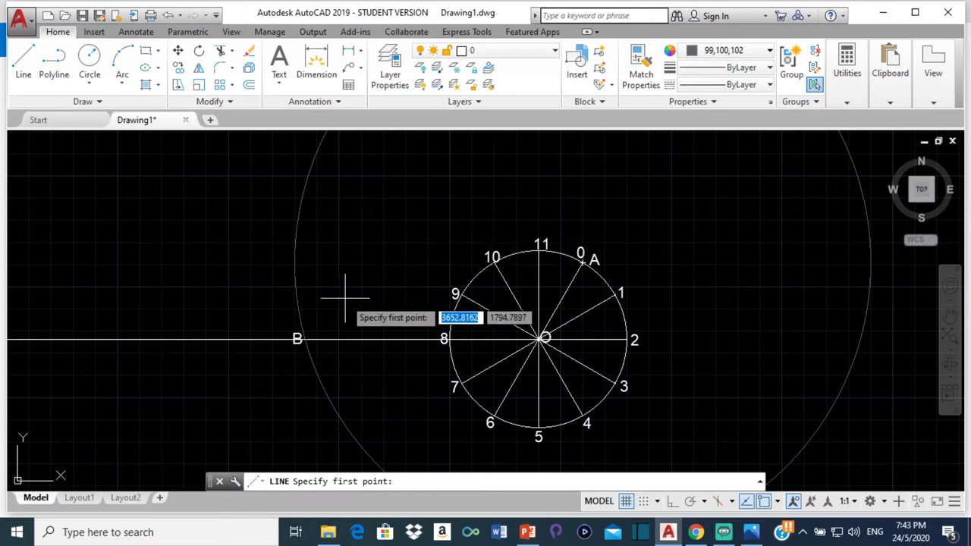
{"action": "scroll", "coordinate": [317, 324], "scroll_direction": "up", "scroll_amount": 6}
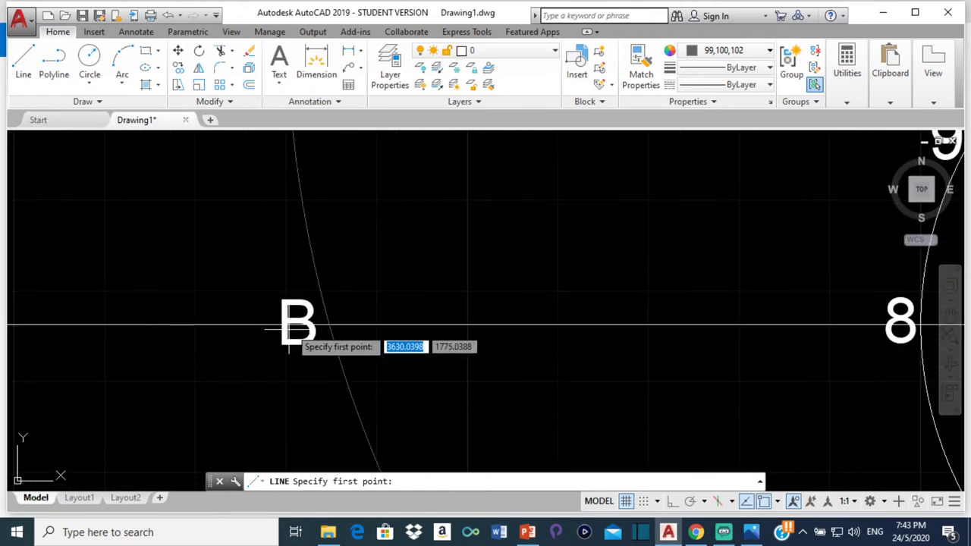
{"action": "left_click", "coordinate": [328, 323]}
{"action": "scroll", "coordinate": [328, 323], "scroll_direction": "down", "scroll_amount": 5}
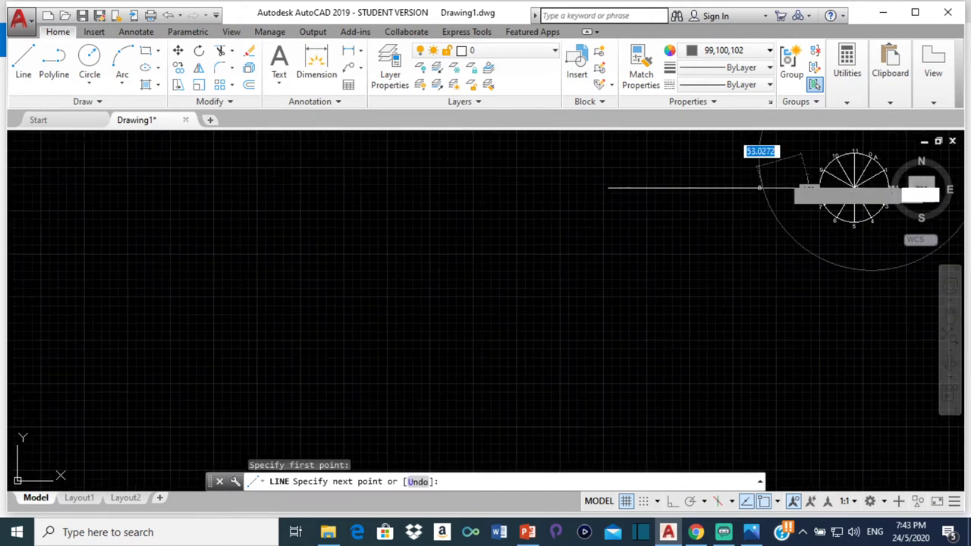
{"action": "scroll", "coordinate": [629, 275], "scroll_direction": "up", "scroll_amount": 5}
{"action": "scroll", "coordinate": [715, 236], "scroll_direction": "up", "scroll_amount": 3}
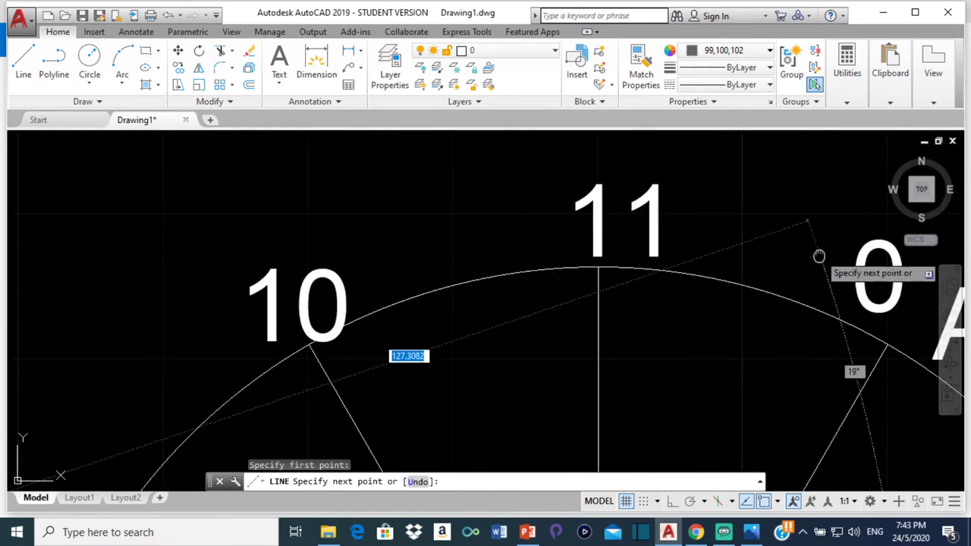
{"action": "middle_click_drag", "start_coordinate": [819, 256], "coordinate": [422, 213]}
{"action": "type", "text": "130"}
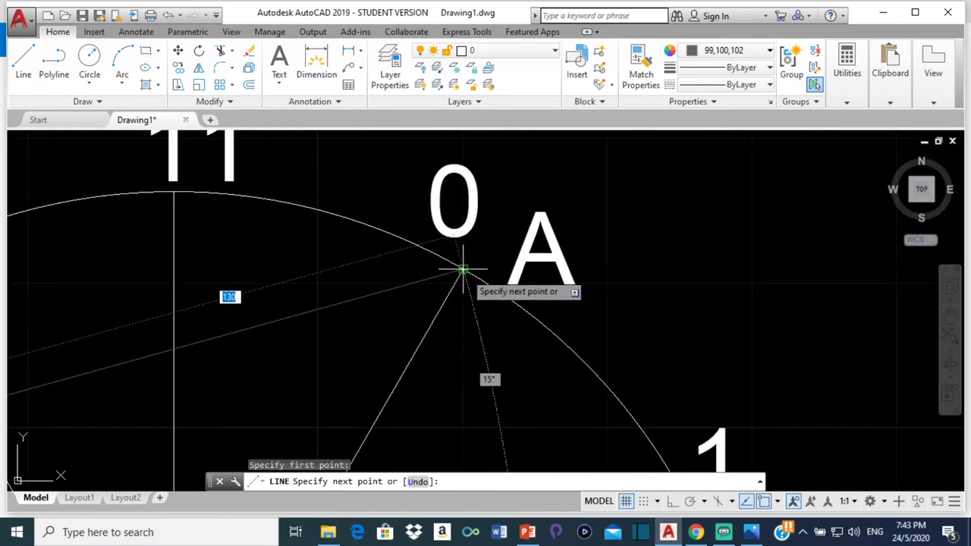
{"action": "key", "text": "BackSpace"}
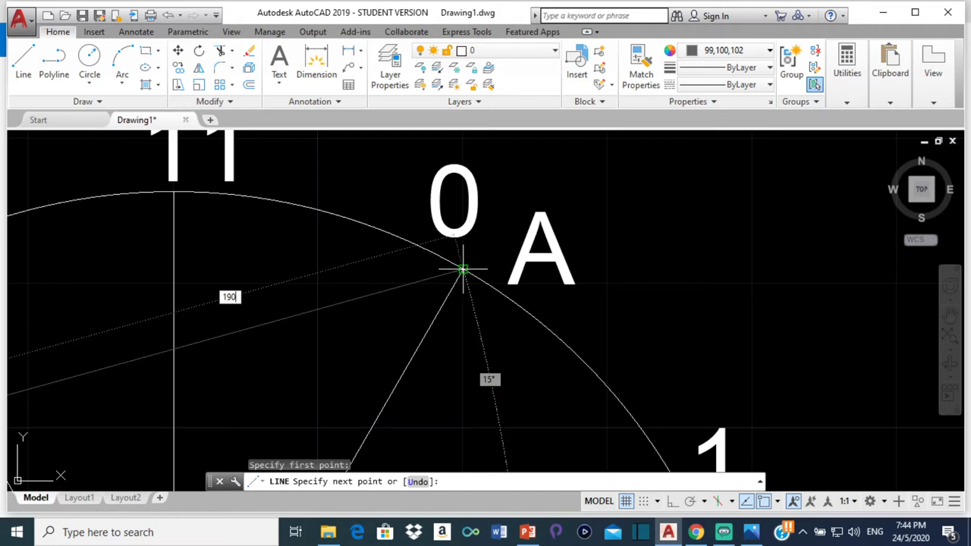
{"action": "key", "text": "Return"}
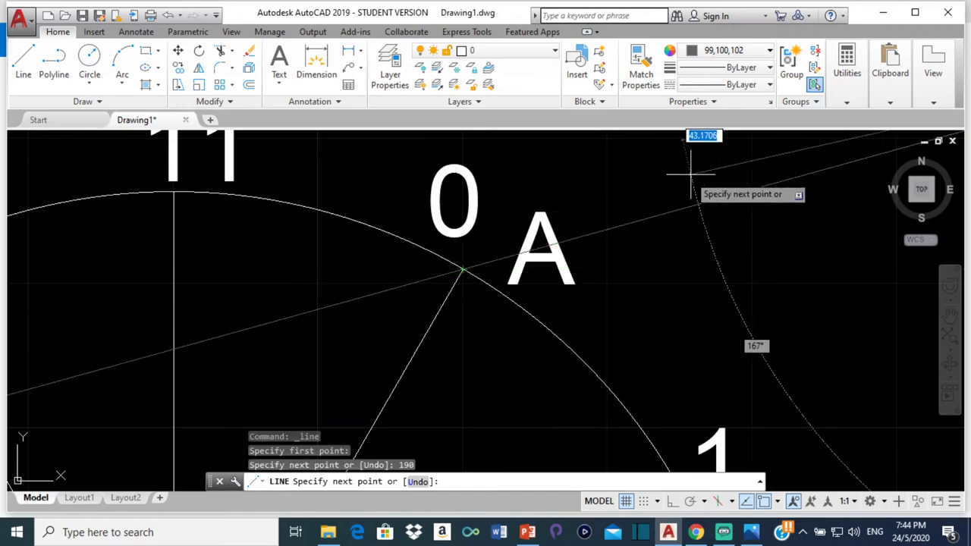
{"action": "key", "text": "Return"}
Copy the "A" label to the outer end of the 190 mm line and select the copy
{"action": "scroll", "coordinate": [745, 173], "scroll_direction": "down", "scroll_amount": 5}
{"action": "scroll", "coordinate": [598, 253], "scroll_direction": "down", "scroll_amount": 2}
{"action": "scroll", "coordinate": [530, 261], "scroll_direction": "up", "scroll_amount": 5}
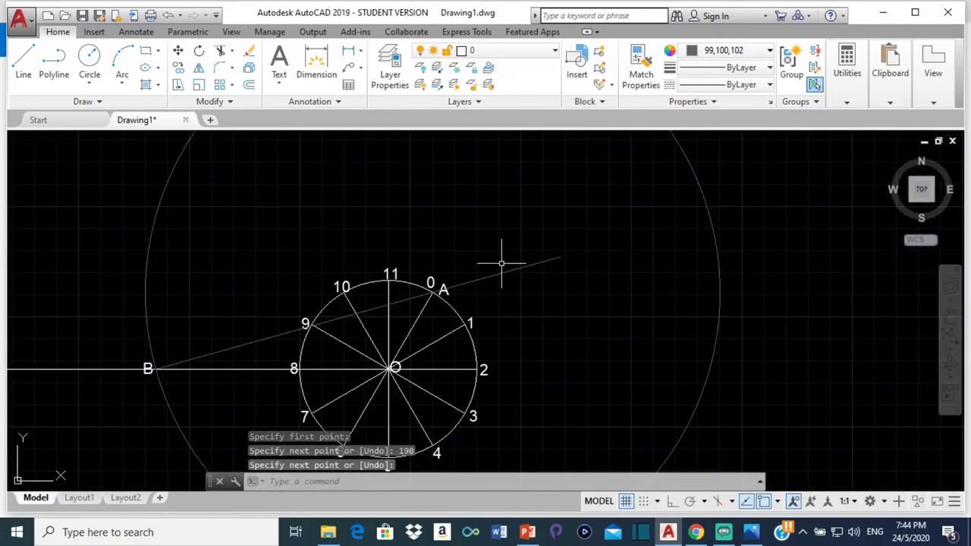
{"action": "scroll", "coordinate": [440, 301], "scroll_direction": "up", "scroll_amount": 6}
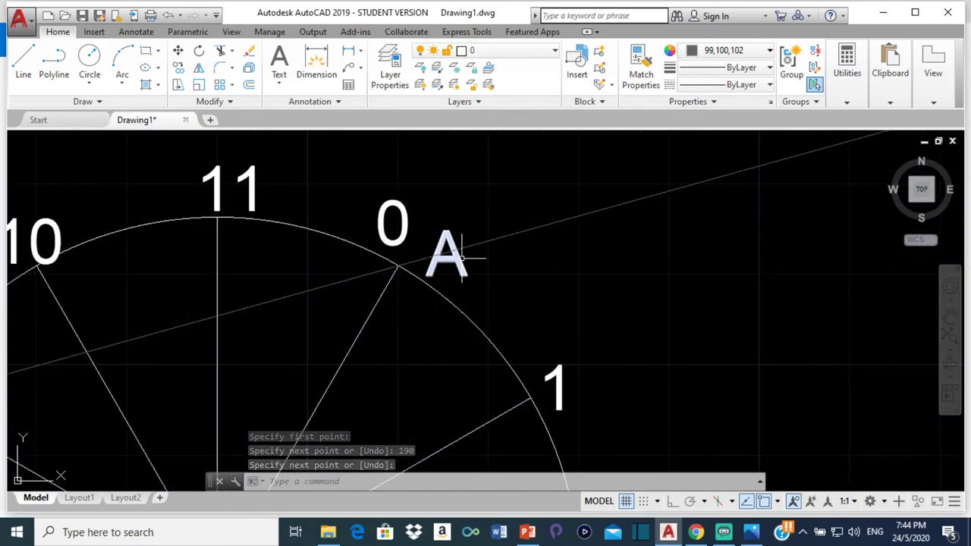
{"action": "key", "text": "Return"}
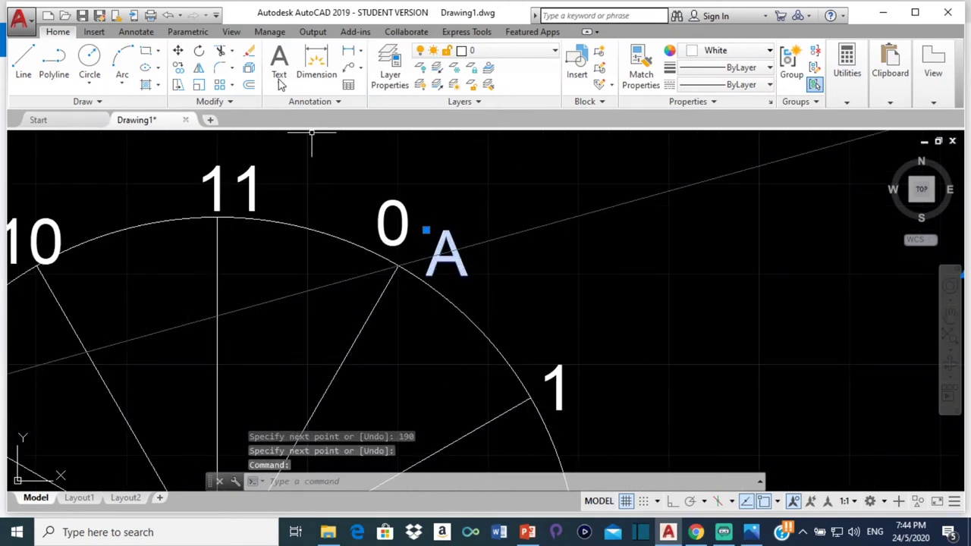
{"action": "left_click", "coordinate": [178, 67]}
{"action": "left_click", "coordinate": [459, 250]}
{"action": "scroll", "coordinate": [576, 256], "scroll_direction": "down", "scroll_amount": 6}
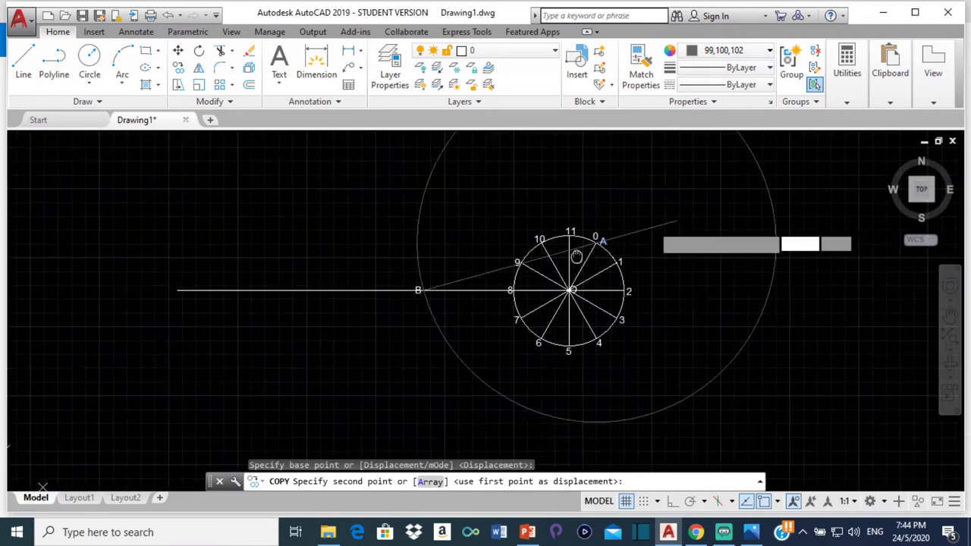
{"action": "scroll", "coordinate": [444, 286], "scroll_direction": "up", "scroll_amount": 6}
{"action": "left_click", "coordinate": [399, 274]}
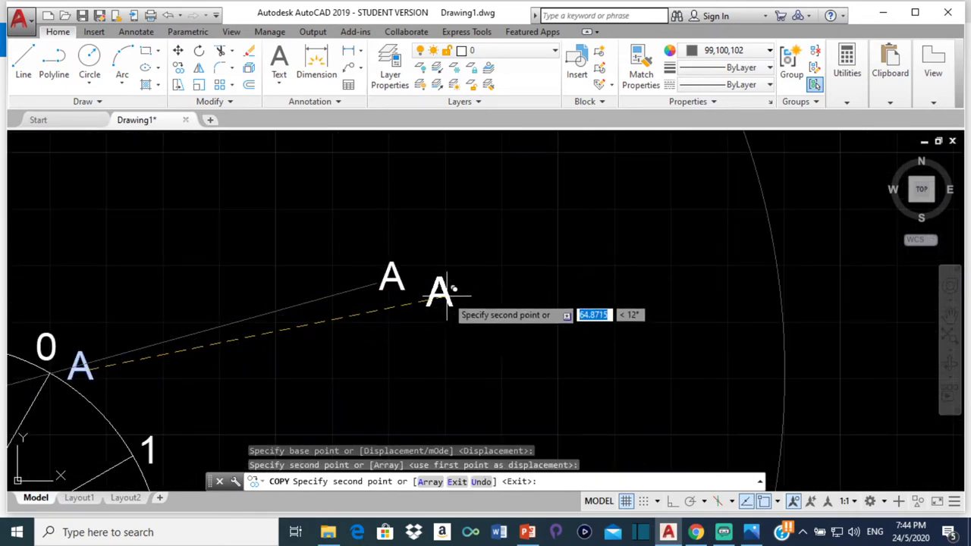
{"action": "key", "text": "Escape"}
{"action": "left_click", "coordinate": [391, 274]}
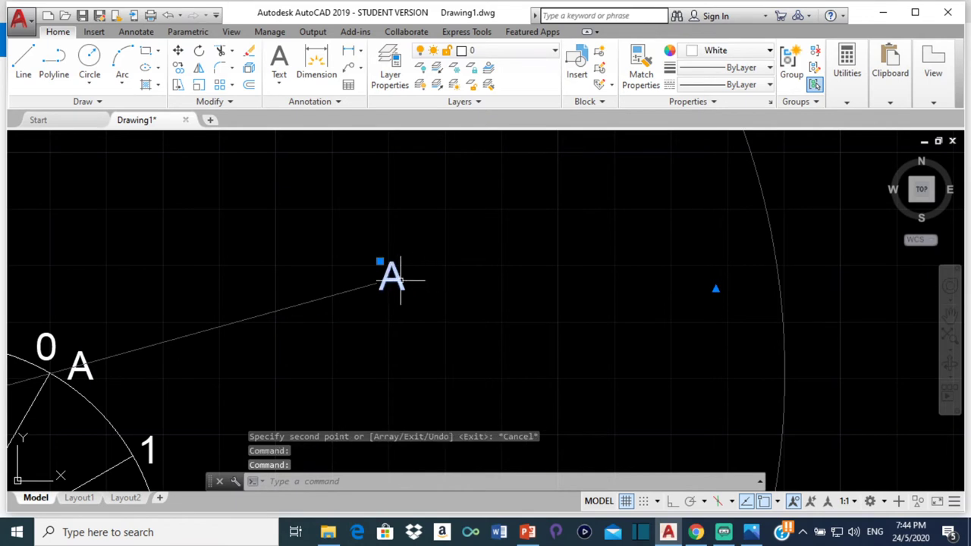
Change the copied label at the outer end of the 190 mm line to "P"
{"action": "double_click", "coordinate": [396, 279]}
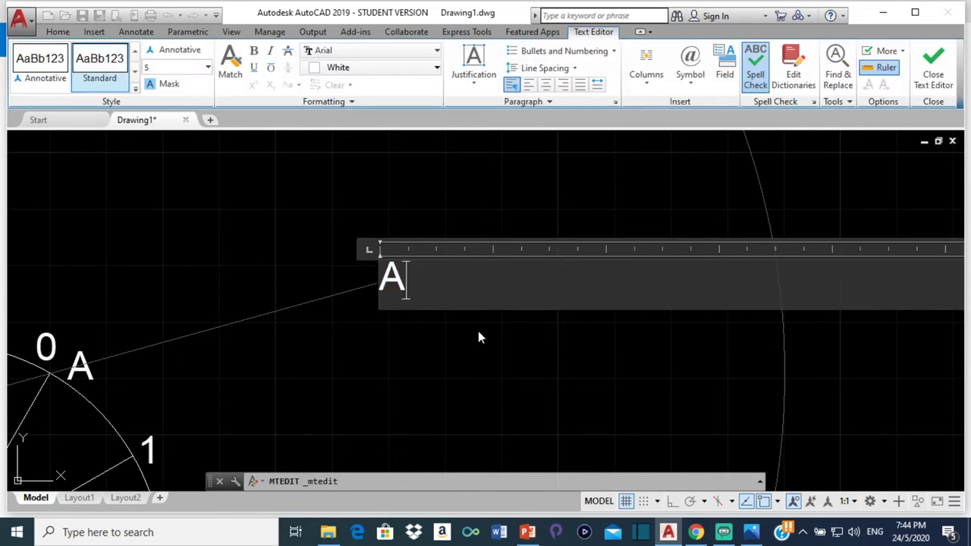
{"action": "key", "text": "BackSpace"}
{"action": "type", "text": "P"}
{"action": "left_click", "coordinate": [275, 141]}
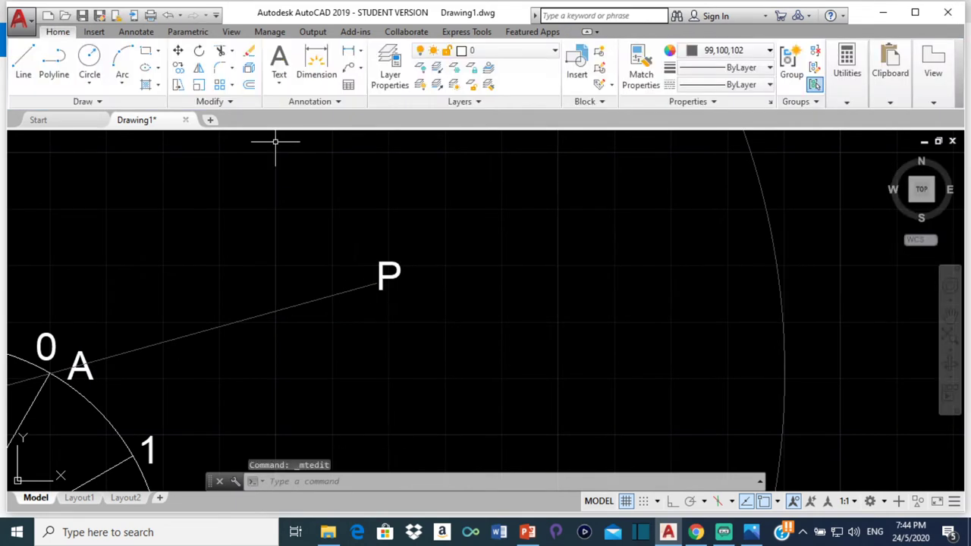
{"action": "scroll", "coordinate": [328, 286], "scroll_direction": "down", "scroll_amount": 5}
{"action": "scroll", "coordinate": [332, 300], "scroll_direction": "up", "scroll_amount": 4}
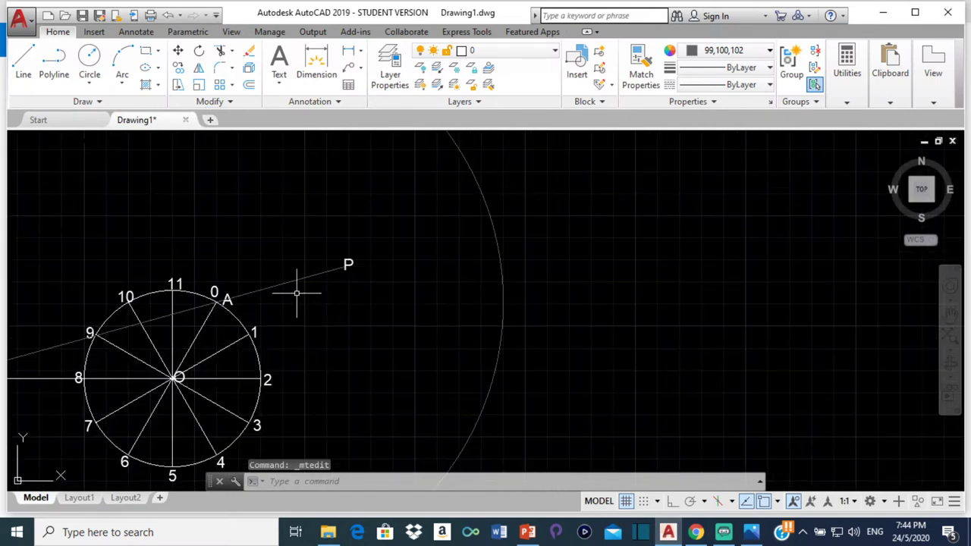
{"action": "middle_click_drag", "start_coordinate": [297, 282], "coordinate": [572, 258]}
{"action": "scroll", "coordinate": [342, 307], "scroll_direction": "up", "scroll_amount": 2}
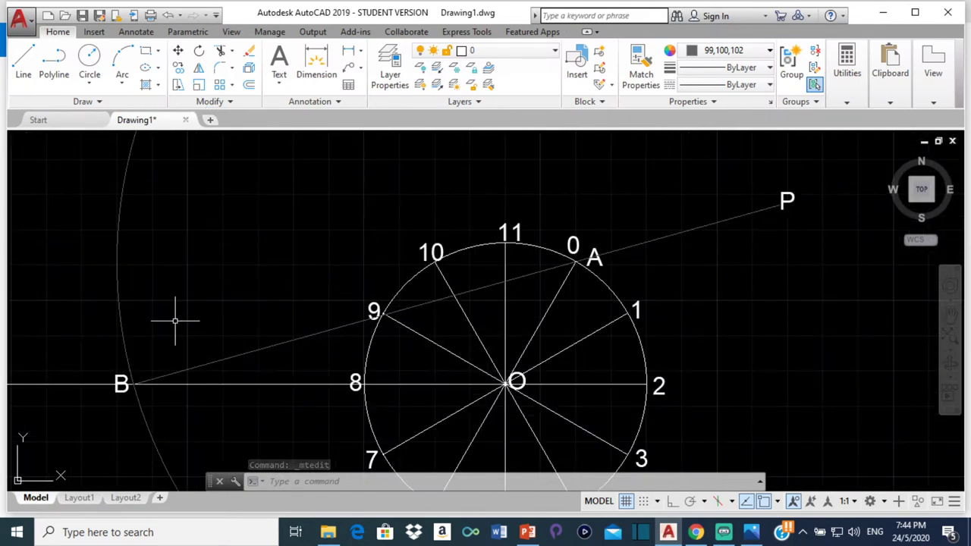
{"action": "left_click", "coordinate": [76, 282]}
{"action": "left_click", "coordinate": [212, 181]}
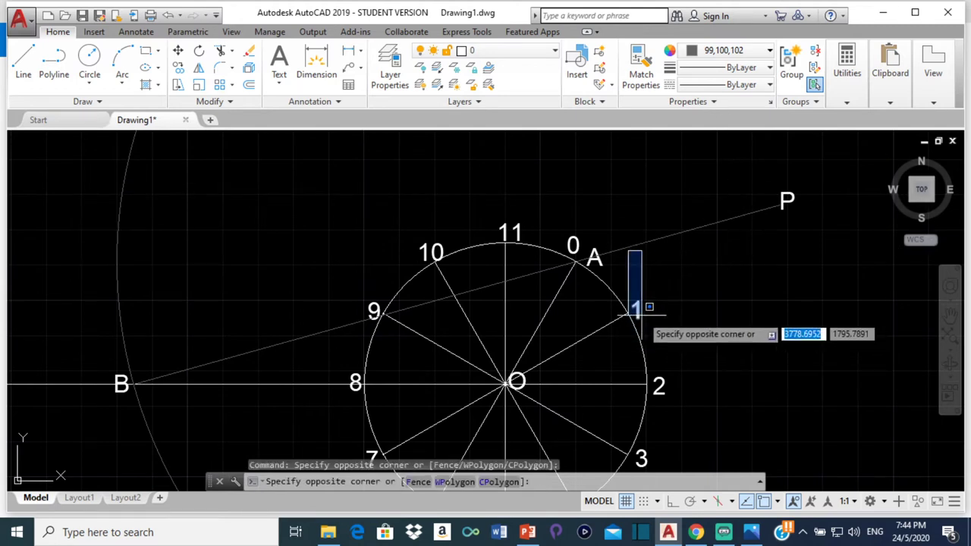
{"action": "left_click", "coordinate": [874, 334]}
Move the large construction circle so that its centre goes from point 0 to point 1 on the crank circle
{"action": "scroll", "coordinate": [685, 326], "scroll_direction": "down", "scroll_amount": 3}
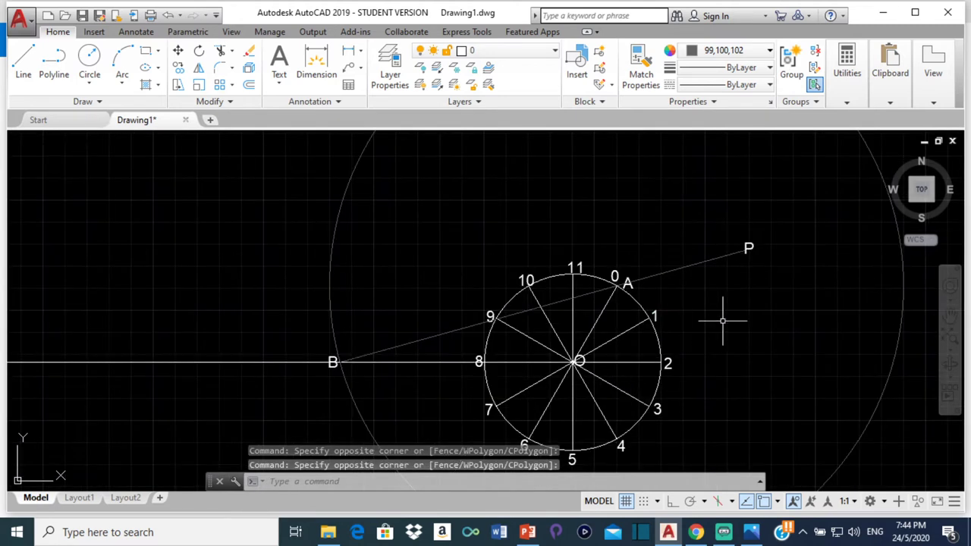
{"action": "left_click", "coordinate": [353, 173]}
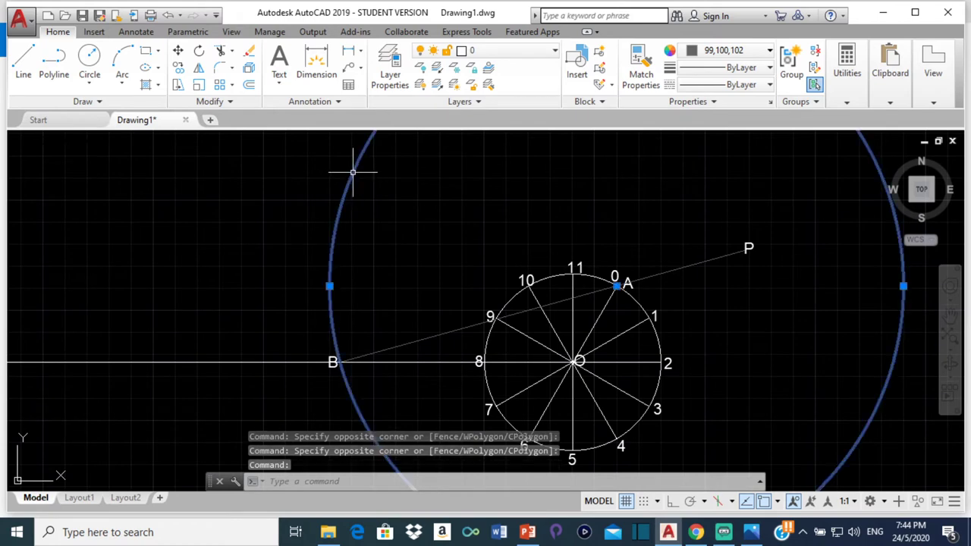
{"action": "left_click", "coordinate": [178, 51]}
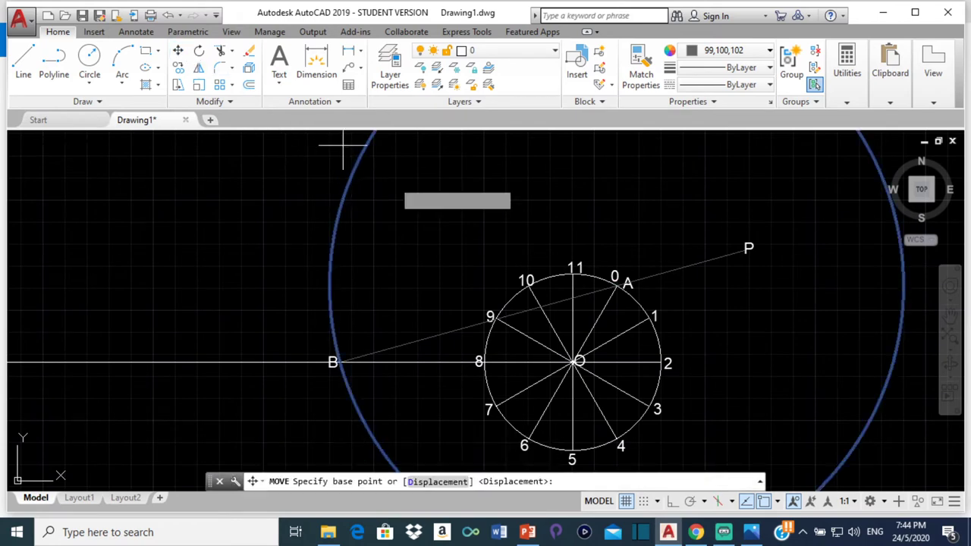
{"action": "scroll", "coordinate": [636, 293], "scroll_direction": "up", "scroll_amount": 4}
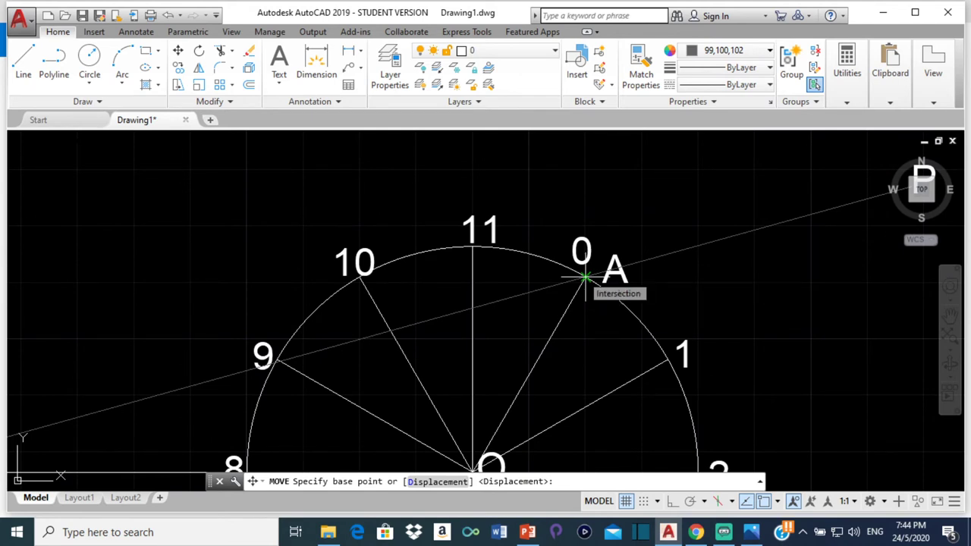
{"action": "left_click", "coordinate": [584, 278]}
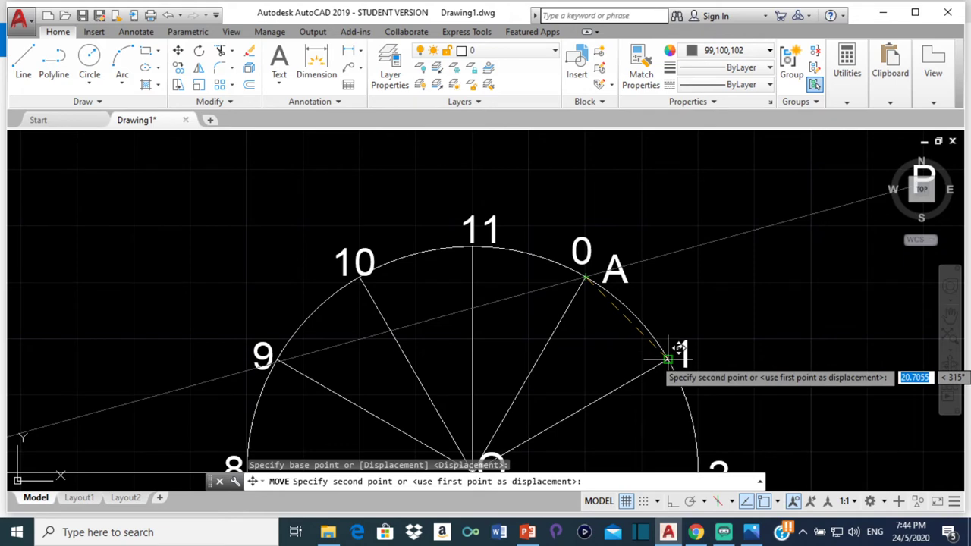
{"action": "left_click", "coordinate": [589, 287]}
{"action": "scroll", "coordinate": [599, 286], "scroll_direction": "down", "scroll_amount": 8}
{"action": "scroll", "coordinate": [493, 326], "scroll_direction": "up", "scroll_amount": 4}
{"action": "left_click", "coordinate": [490, 270]}
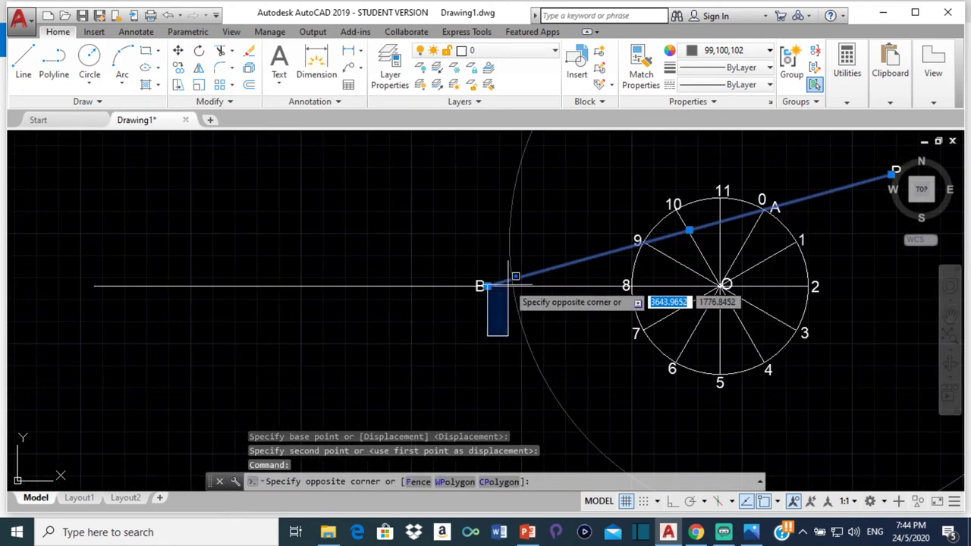
{"action": "key", "text": "Escape"}
Set the current object colour to Red, and return to the AutoCAD drawing from the Example B reference picture
{"action": "scroll", "coordinate": [508, 282], "scroll_direction": "up", "scroll_amount": 2}
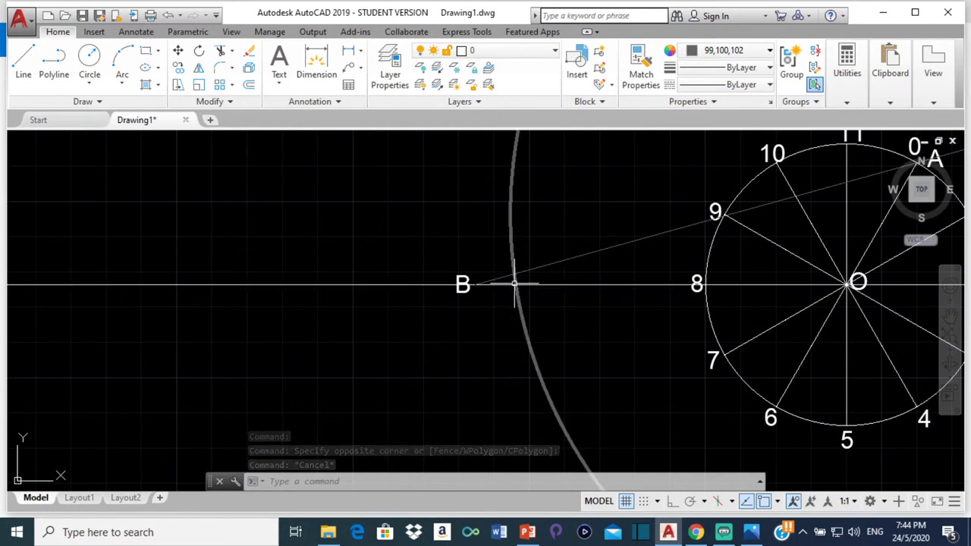
{"action": "left_click", "coordinate": [751, 52]}
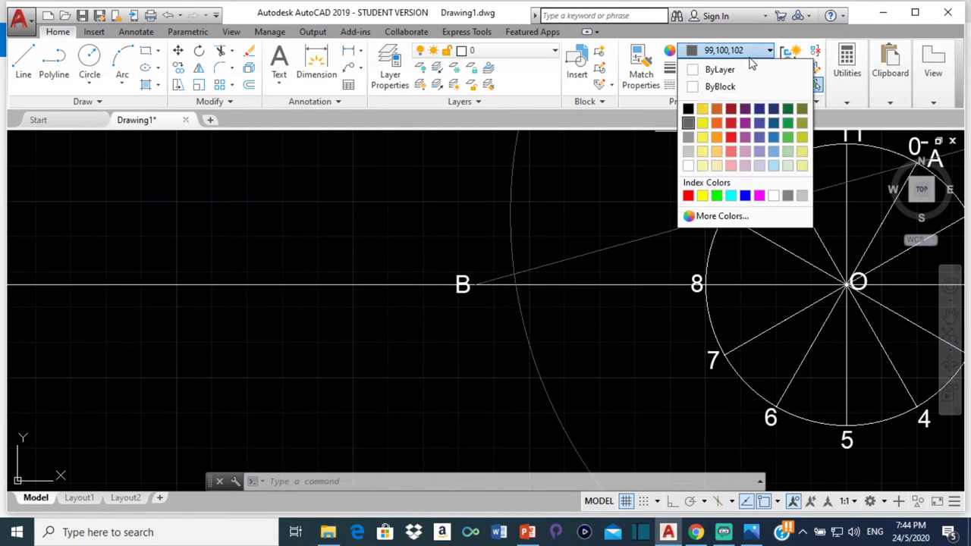
{"action": "left_click", "coordinate": [686, 197]}
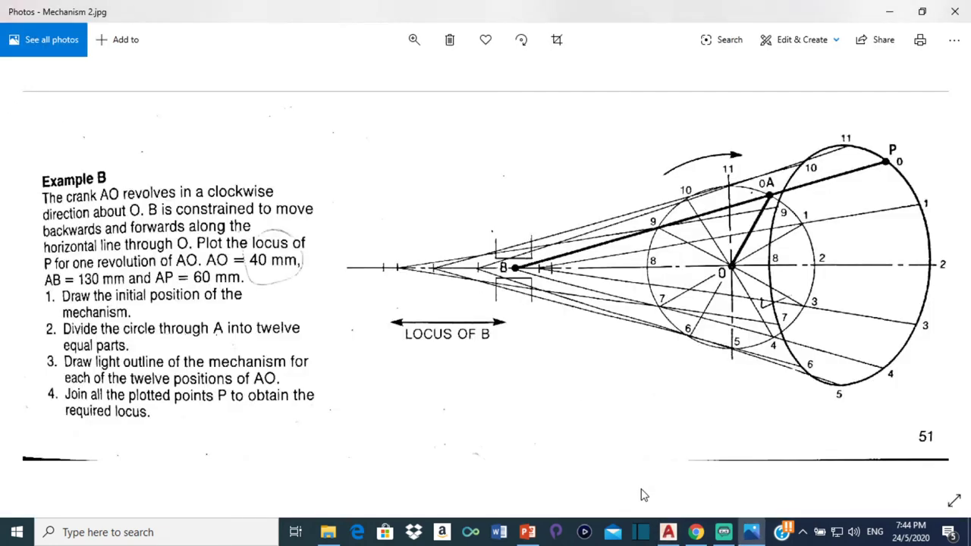
{"action": "left_click", "coordinate": [669, 533]}
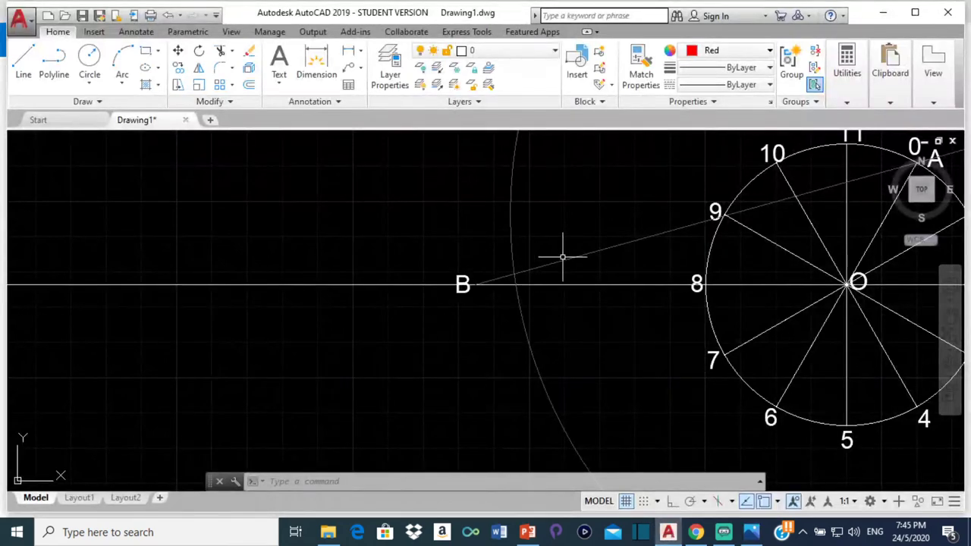
Draw a red 190 mm line from the construction circle's crossing with the horizontal line through point 1
{"action": "scroll", "coordinate": [606, 258], "scroll_direction": "down", "scroll_amount": 2}
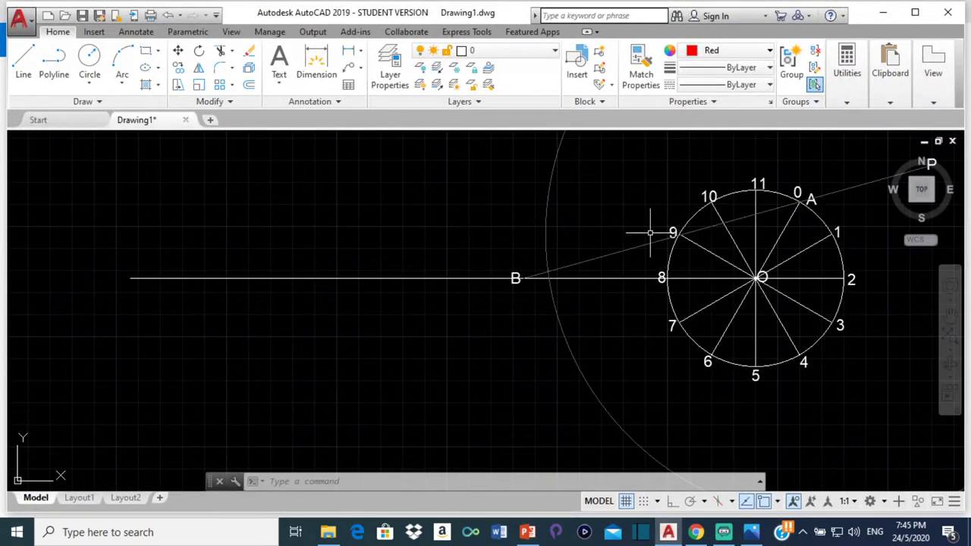
{"action": "left_click", "coordinate": [24, 61]}
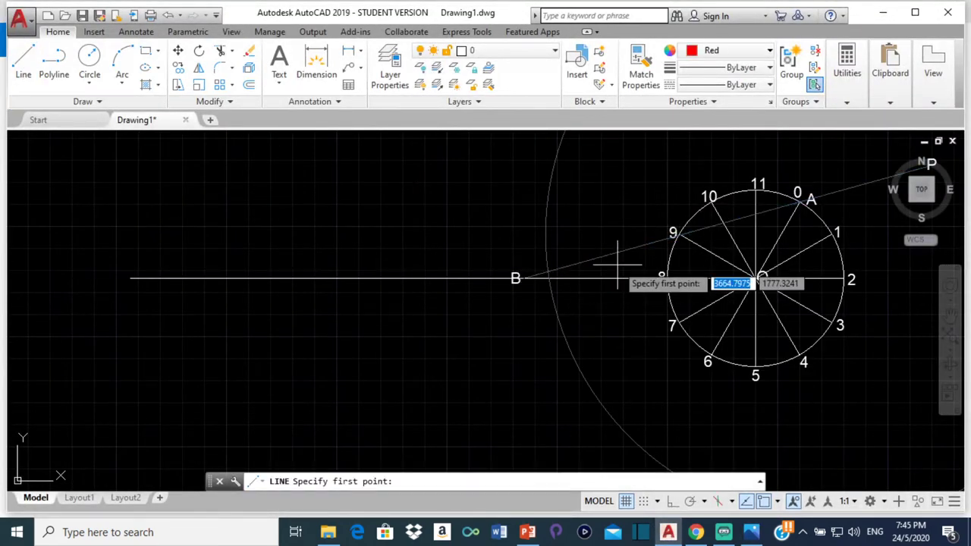
{"action": "scroll", "coordinate": [581, 267], "scroll_direction": "up", "scroll_amount": 2}
{"action": "scroll", "coordinate": [719, 261], "scroll_direction": "down", "scroll_amount": 2}
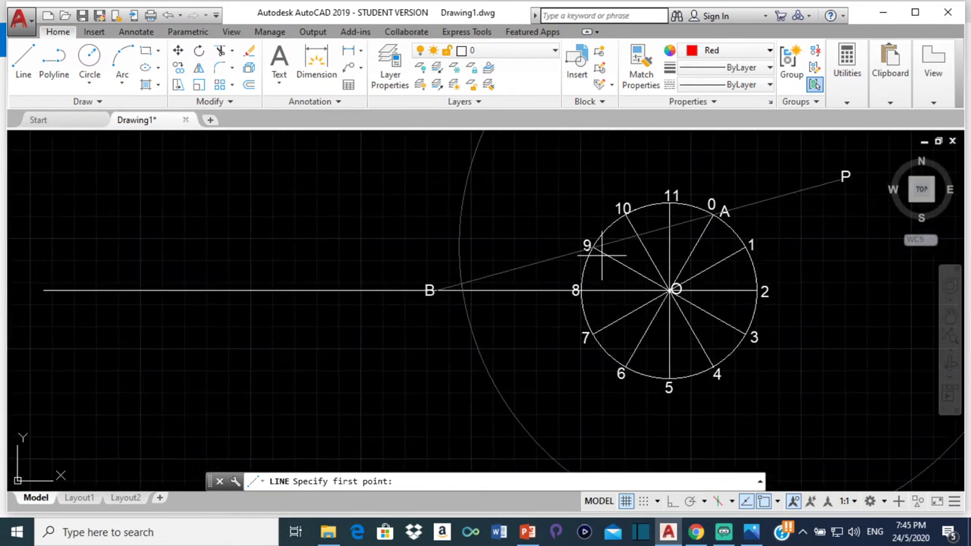
{"action": "scroll", "coordinate": [470, 292], "scroll_direction": "up", "scroll_amount": 4}
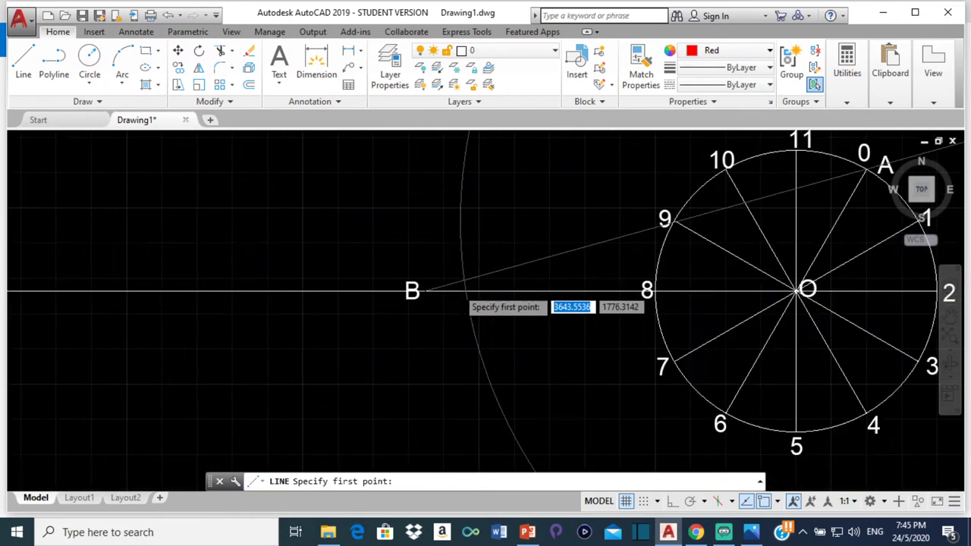
{"action": "left_click", "coordinate": [470, 292]}
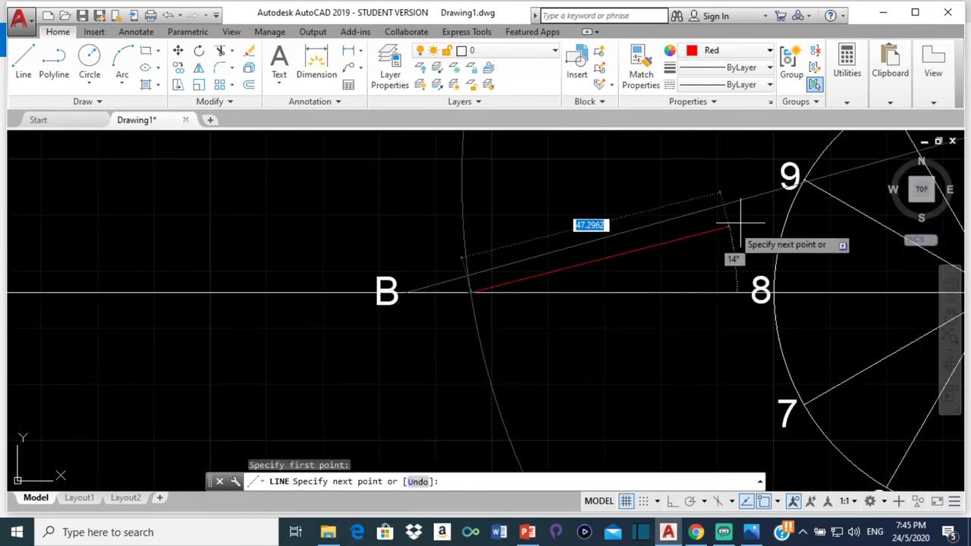
{"action": "scroll", "coordinate": [728, 256], "scroll_direction": "down", "scroll_amount": 3}
{"action": "scroll", "coordinate": [751, 245], "scroll_direction": "up", "scroll_amount": 4}
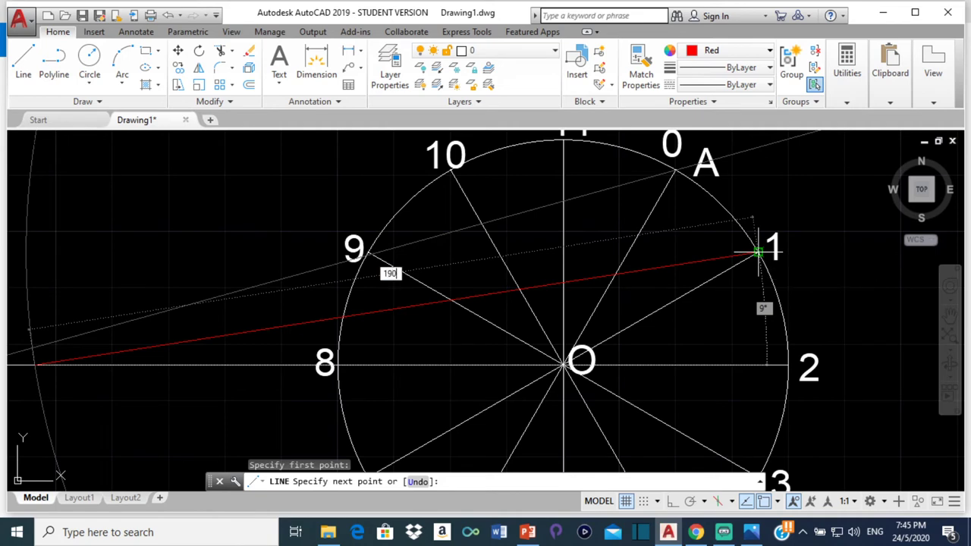
{"action": "type", "text": "190"}
{"action": "key", "text": "Return"}
{"action": "key", "text": "Return"}
Set the current object colour to Yellow for the next link position
{"action": "scroll", "coordinate": [747, 282], "scroll_direction": "down", "scroll_amount": 4}
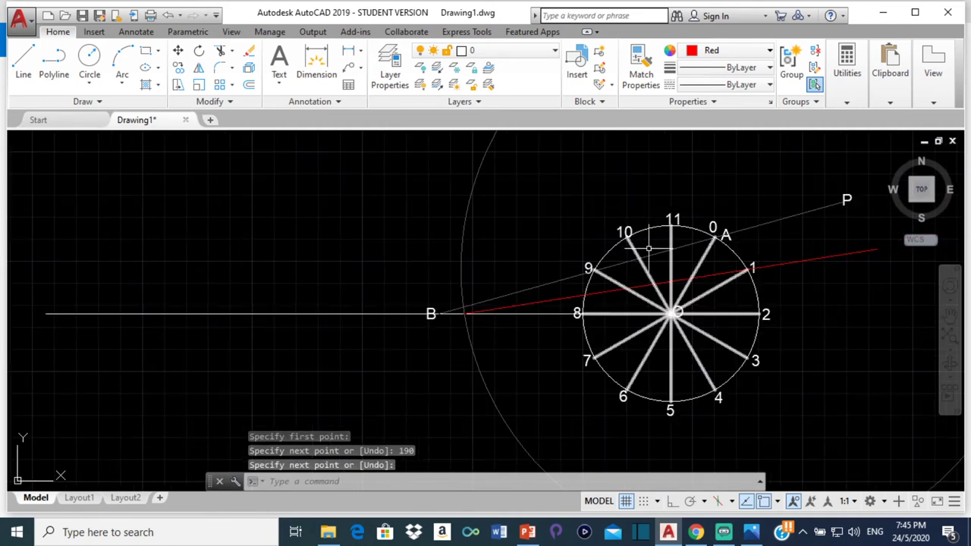
{"action": "left_click", "coordinate": [741, 50]}
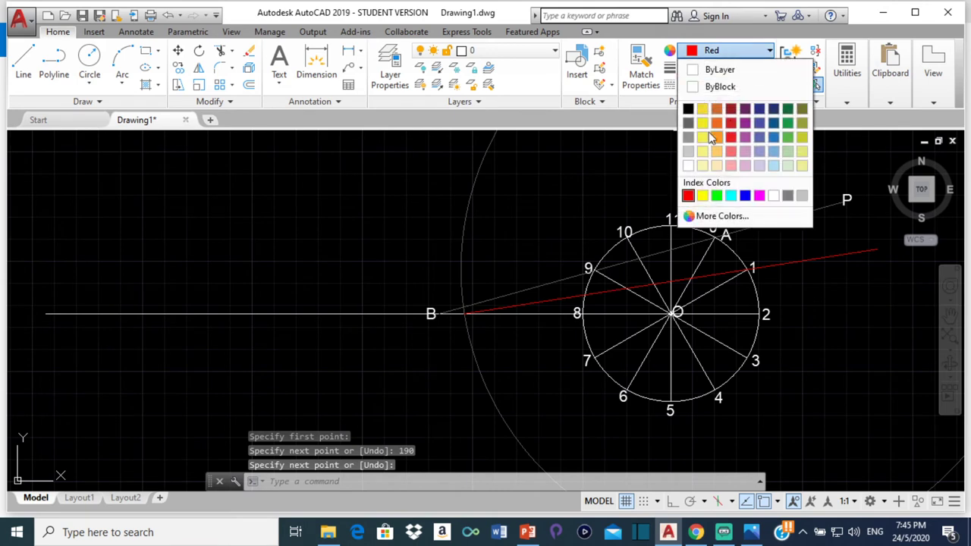
{"action": "left_click", "coordinate": [703, 195]}
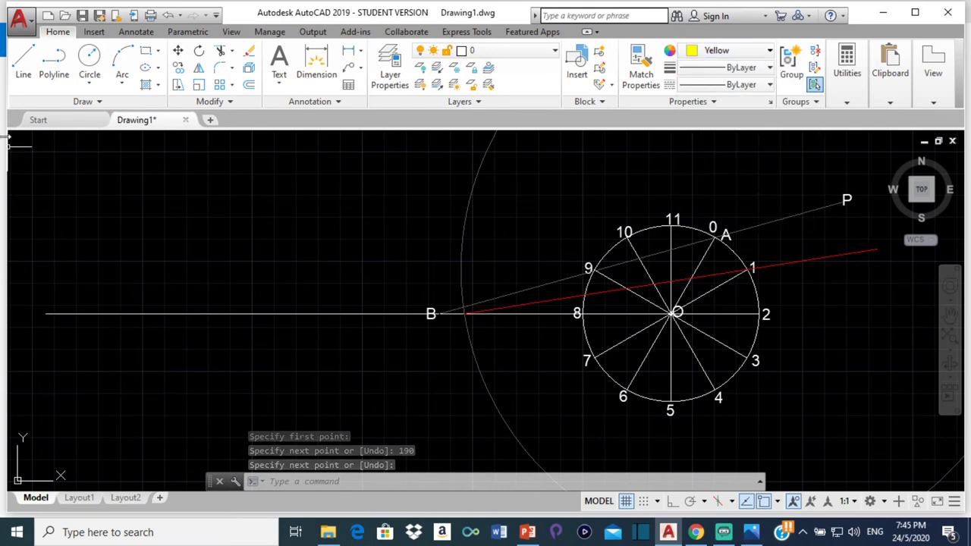
{"action": "left_click", "coordinate": [23, 61]}
{"action": "key", "text": "Escape"}
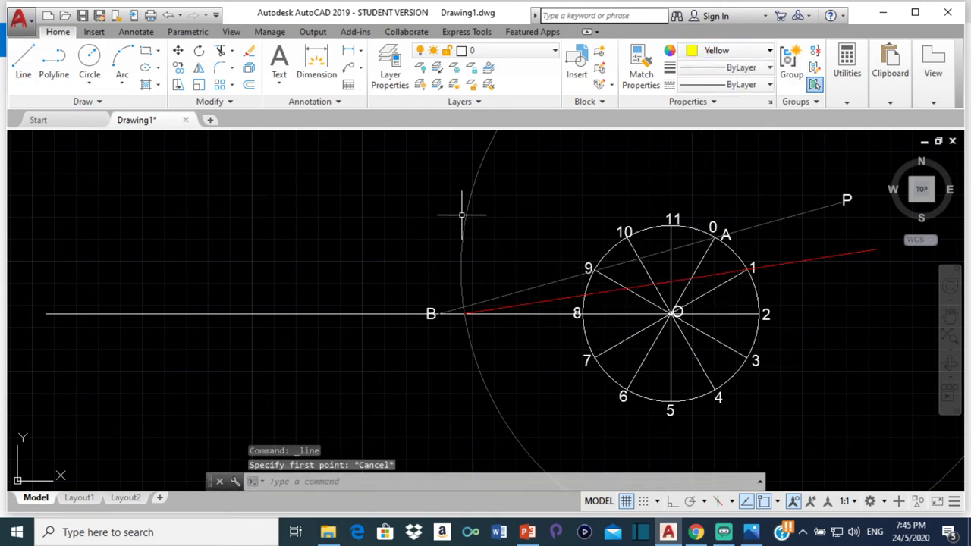
Move the large construction circle so that its centre goes from point 1 to point 2 on the crank circle
{"action": "left_click", "coordinate": [465, 223]}
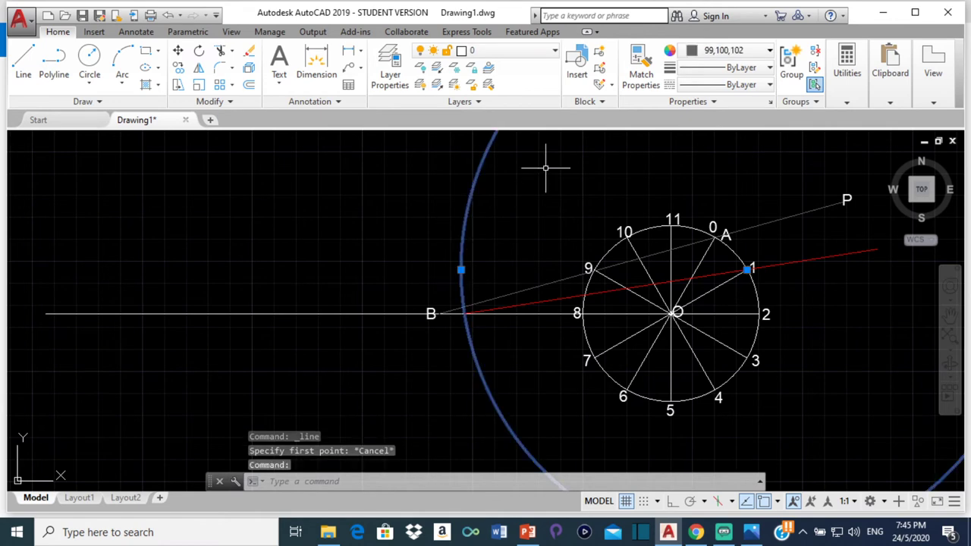
{"action": "left_click", "coordinate": [179, 51]}
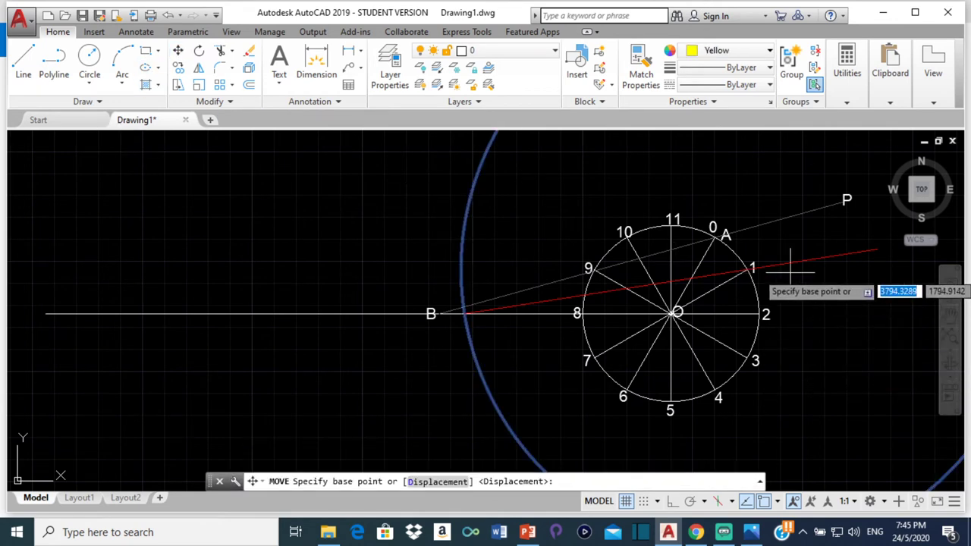
{"action": "scroll", "coordinate": [789, 268], "scroll_direction": "up", "scroll_amount": 8}
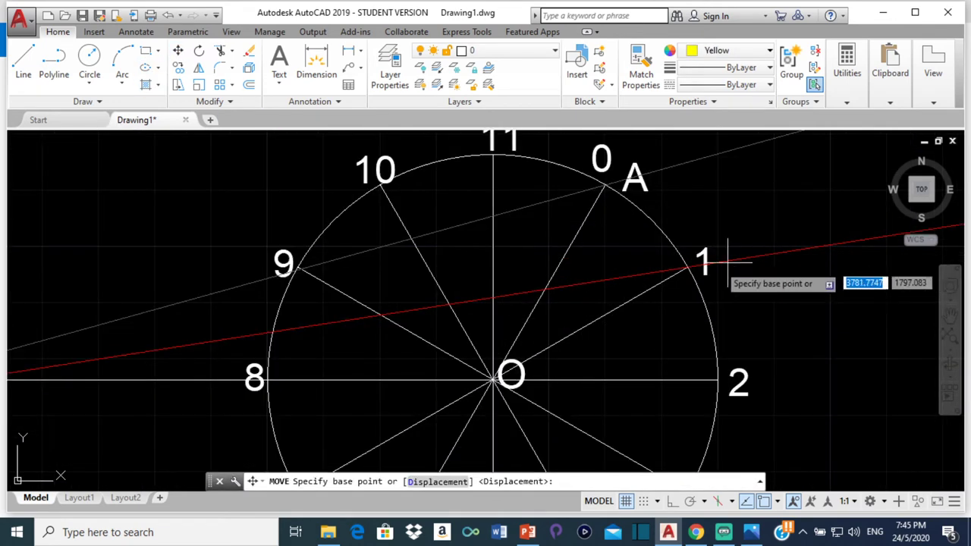
{"action": "left_click", "coordinate": [671, 268]}
{"action": "scroll", "coordinate": [678, 268], "scroll_direction": "down", "scroll_amount": 8}
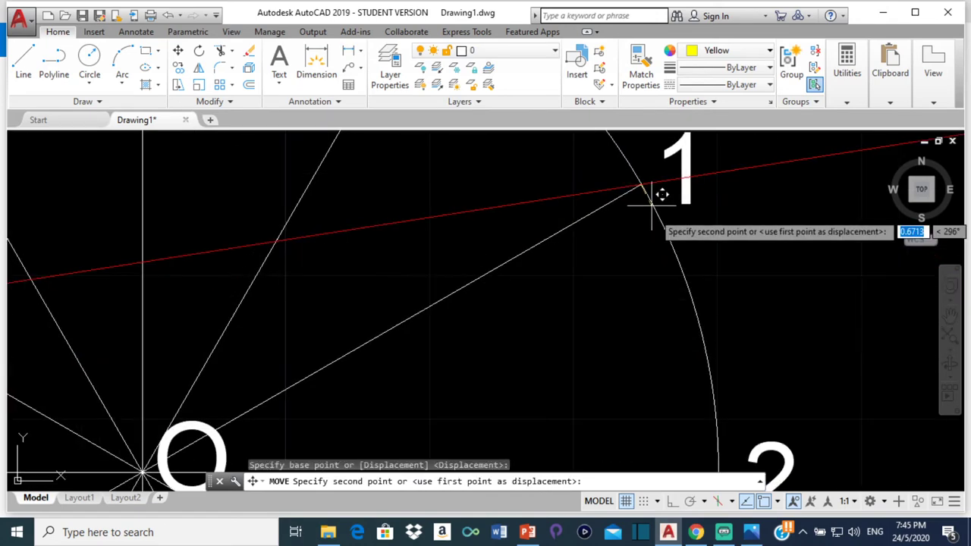
{"action": "mouse_move", "coordinate": [660, 195]}
{"action": "middle_mouse_down"}
{"action": "mouse_move", "coordinate": [687, 315]}
{"action": "mouse_move", "coordinate": [675, 265]}
{"action": "middle_mouse_up"}
{"action": "scroll", "coordinate": [661, 258], "scroll_direction": "up", "scroll_amount": 2}
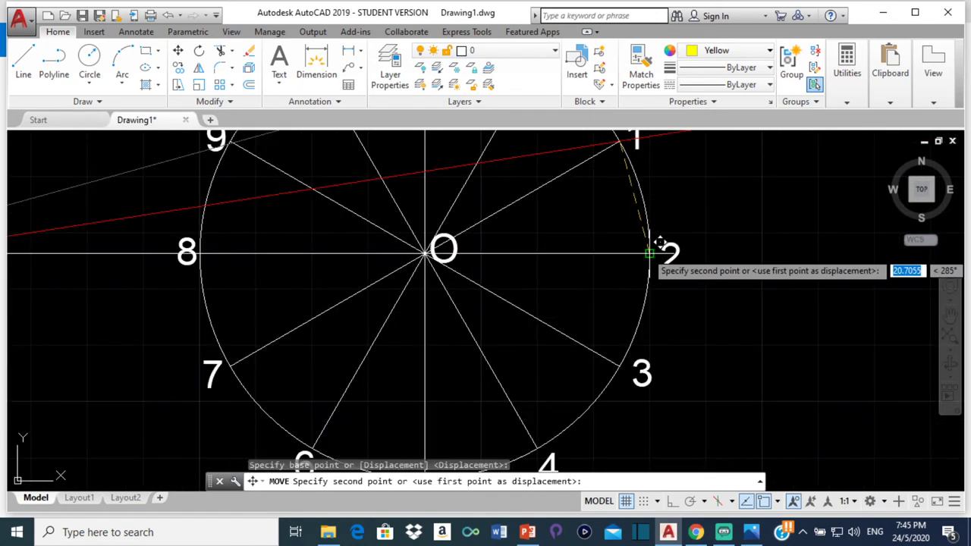
{"action": "left_click", "coordinate": [660, 243]}
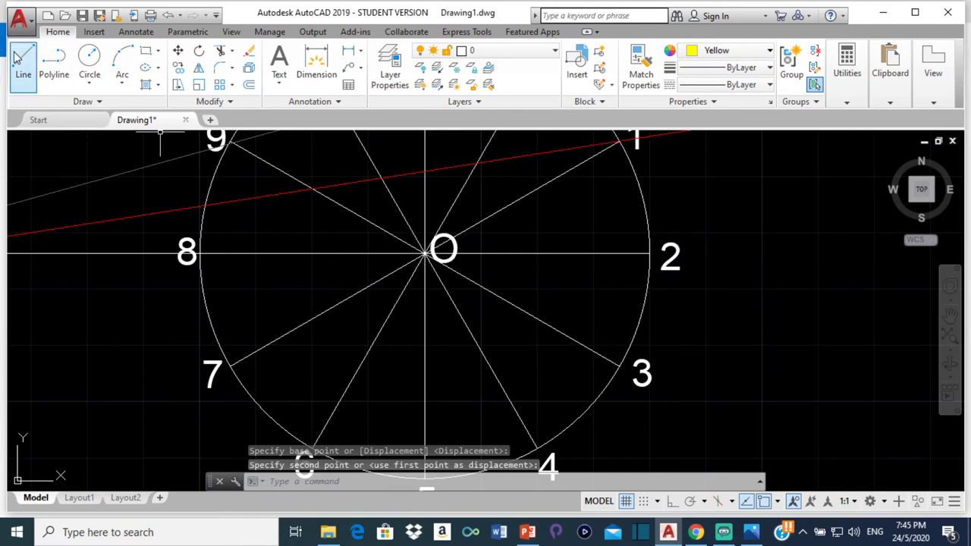
Draw a yellow 190 mm line from the large construction circle's crossing with the horizontal line through point 2
{"action": "key", "text": "l"}
{"action": "key", "text": "Return"}
{"action": "scroll", "coordinate": [125, 174], "scroll_direction": "down", "scroll_amount": 3}
{"action": "middle_click_drag", "start_coordinate": [126, 175], "coordinate": [372, 227]}
{"action": "scroll", "coordinate": [357, 265], "scroll_direction": "up", "scroll_amount": 4}
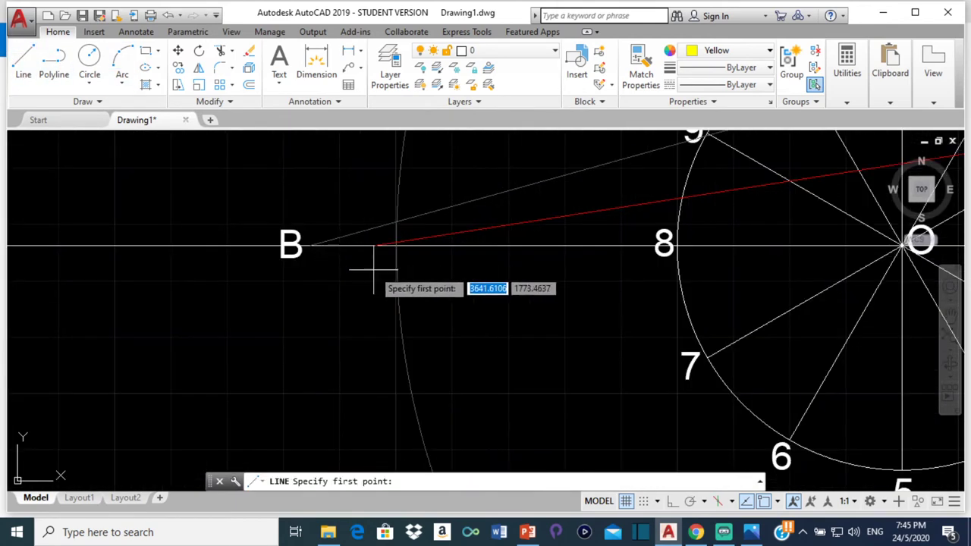
{"action": "scroll", "coordinate": [371, 228], "scroll_direction": "up", "scroll_amount": 3}
{"action": "scroll", "coordinate": [390, 288], "scroll_direction": "down", "scroll_amount": 4}
{"action": "scroll", "coordinate": [396, 281], "scroll_direction": "up", "scroll_amount": 4}
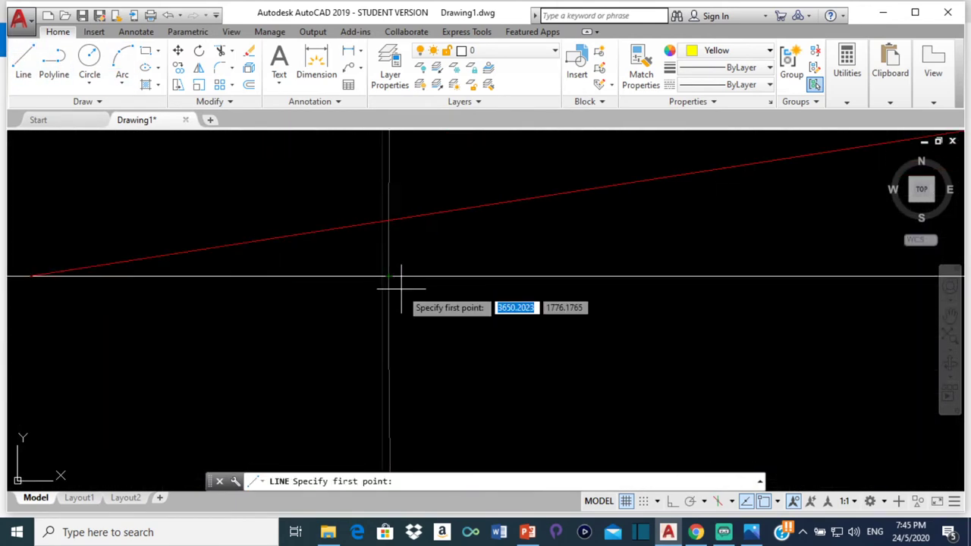
{"action": "scroll", "coordinate": [402, 275], "scroll_direction": "down", "scroll_amount": 6}
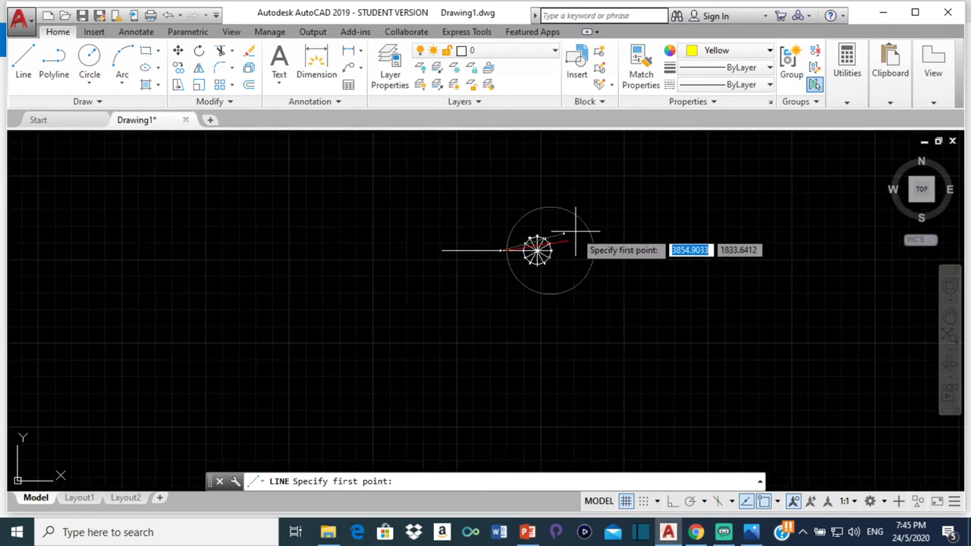
{"action": "scroll", "coordinate": [574, 223], "scroll_direction": "up", "scroll_amount": 3}
{"action": "scroll", "coordinate": [377, 244], "scroll_direction": "up", "scroll_amount": 5}
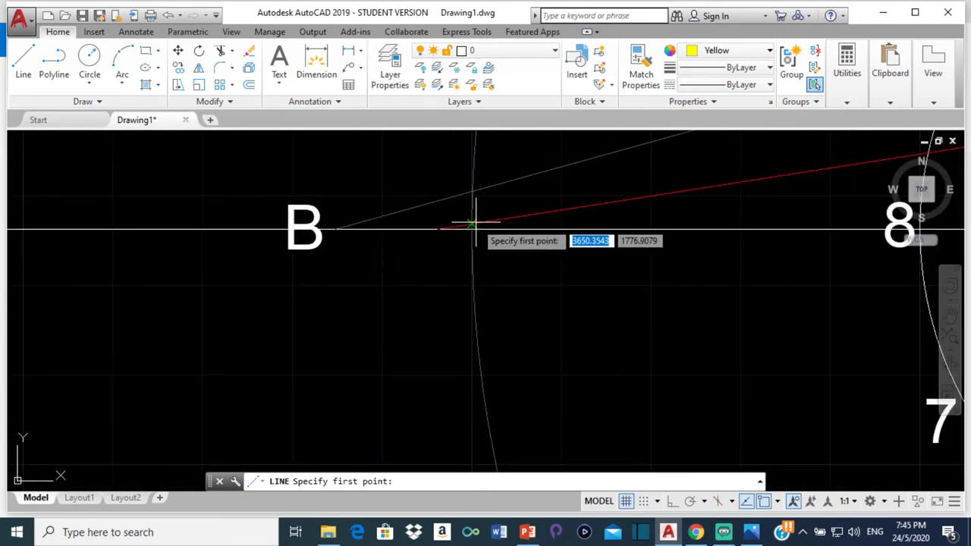
{"action": "scroll", "coordinate": [485, 246], "scroll_direction": "up", "scroll_amount": 3}
{"action": "scroll", "coordinate": [394, 170], "scroll_direction": "up", "scroll_amount": 2}
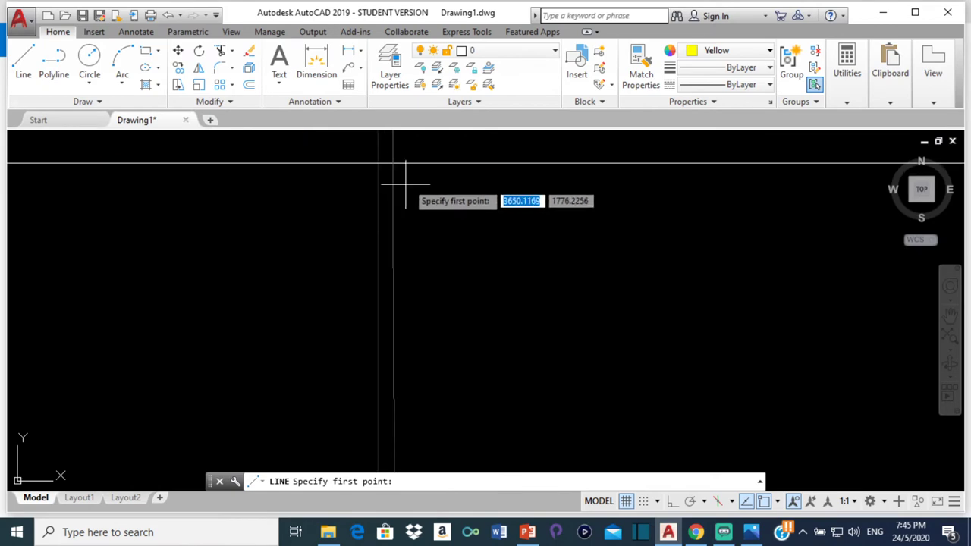
{"action": "left_click", "coordinate": [392, 162]}
{"action": "scroll", "coordinate": [470, 238], "scroll_direction": "down", "scroll_amount": 5}
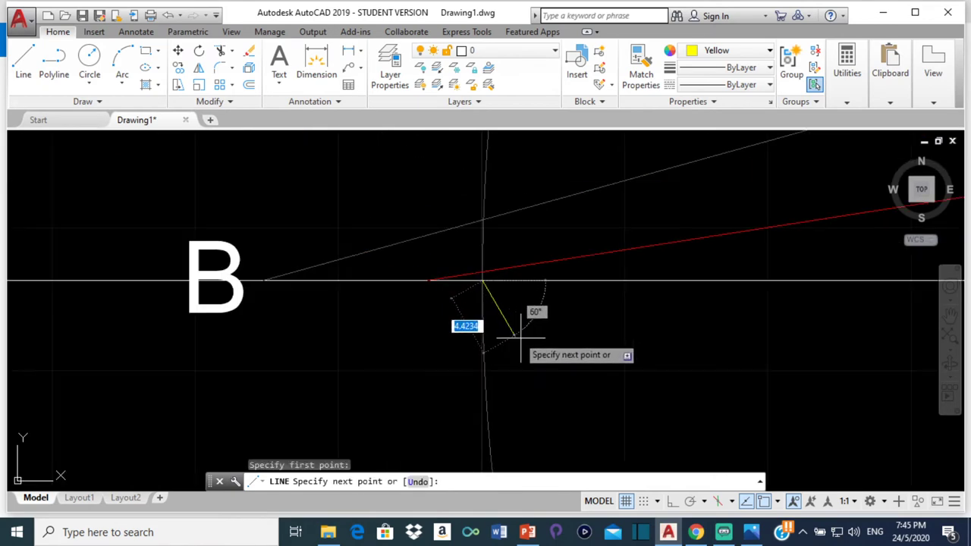
{"action": "scroll", "coordinate": [713, 292], "scroll_direction": "up", "scroll_amount": 4}
{"action": "middle_click_drag", "start_coordinate": [747, 277], "coordinate": [424, 206]}
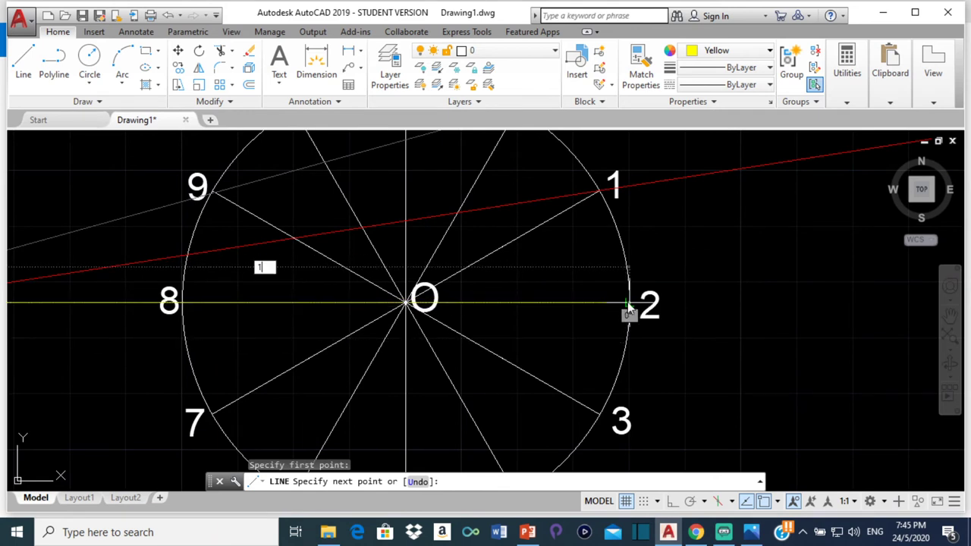
{"action": "type", "text": "190"}
{"action": "key", "text": "Return"}
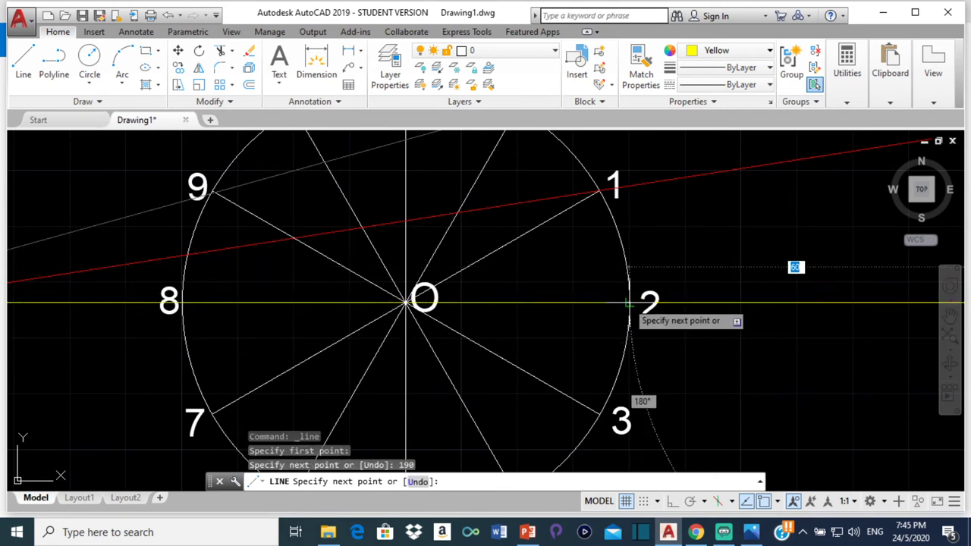
{"action": "scroll", "coordinate": [527, 306], "scroll_direction": "down", "scroll_amount": 5}
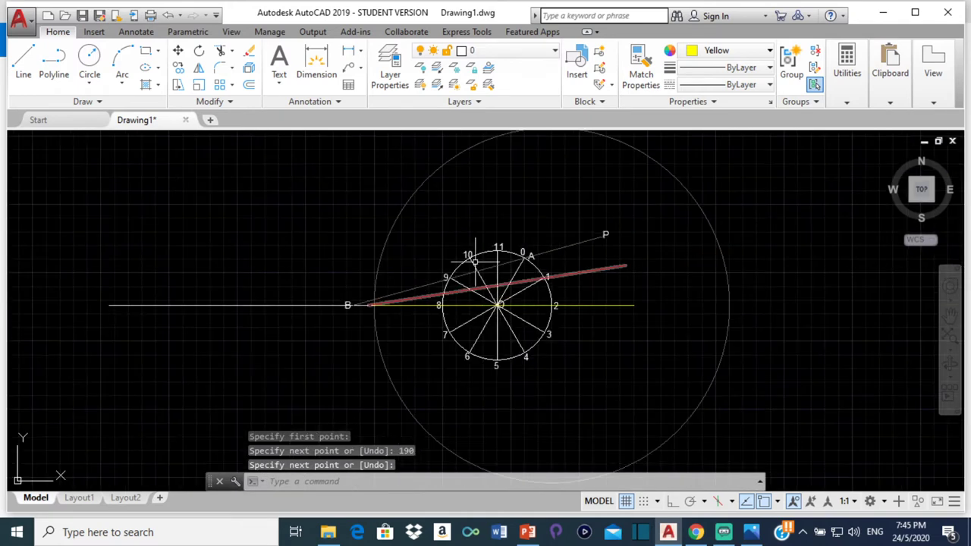
{"action": "key", "text": "Return"}
Move the large construction circle so that its centre goes from point 2 to point 3 on the crank circle
{"action": "left_click", "coordinate": [460, 154]}
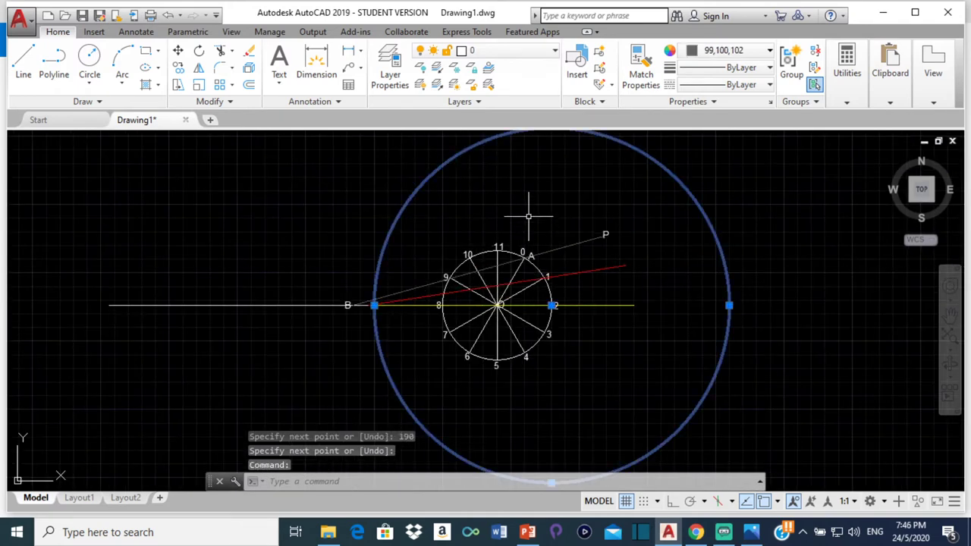
{"action": "type", "text": "M"}
{"action": "key", "text": "Return"}
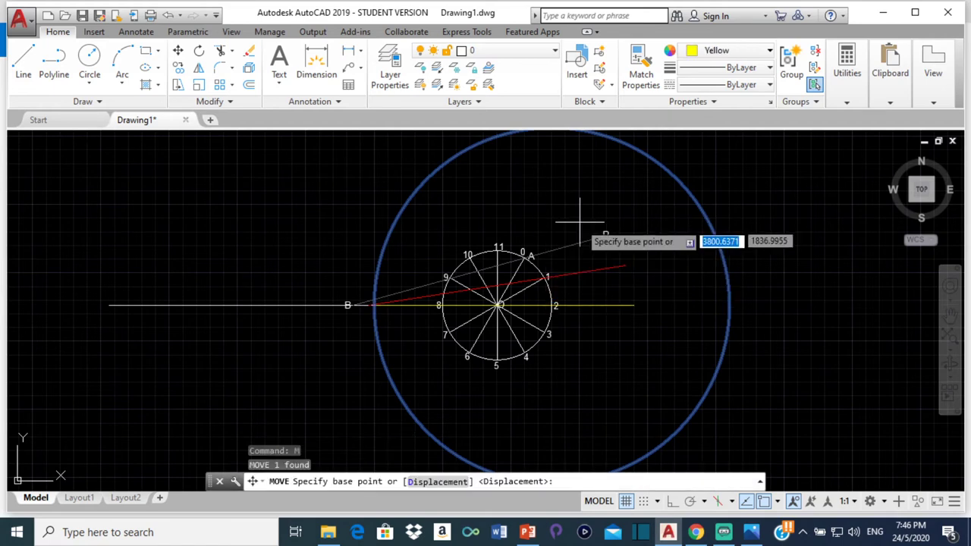
{"action": "scroll", "coordinate": [565, 308], "scroll_direction": "up", "scroll_amount": 4}
{"action": "scroll", "coordinate": [517, 311], "scroll_direction": "up", "scroll_amount": 5}
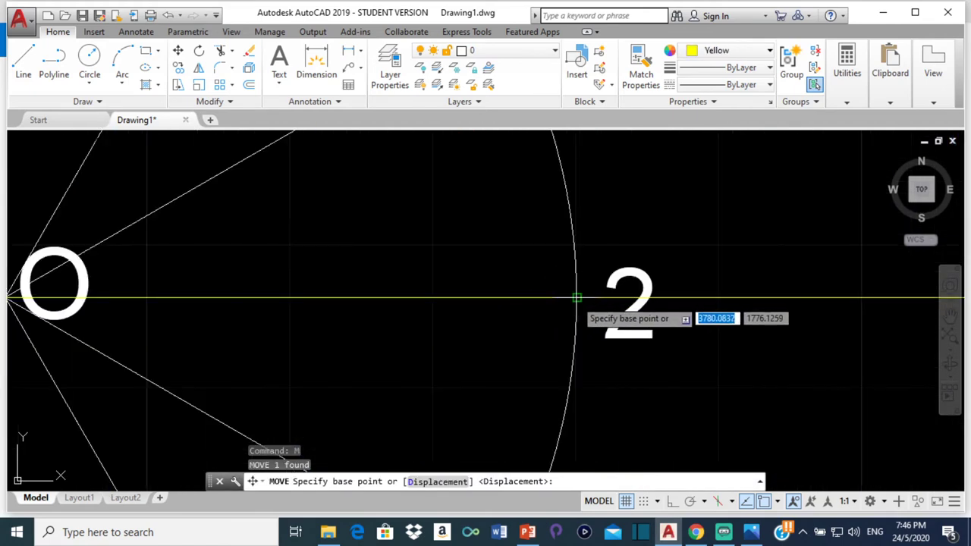
{"action": "left_click", "coordinate": [531, 308]}
{"action": "scroll", "coordinate": [531, 308], "scroll_direction": "down", "scroll_amount": 10}
{"action": "scroll", "coordinate": [568, 306], "scroll_direction": "up", "scroll_amount": 8}
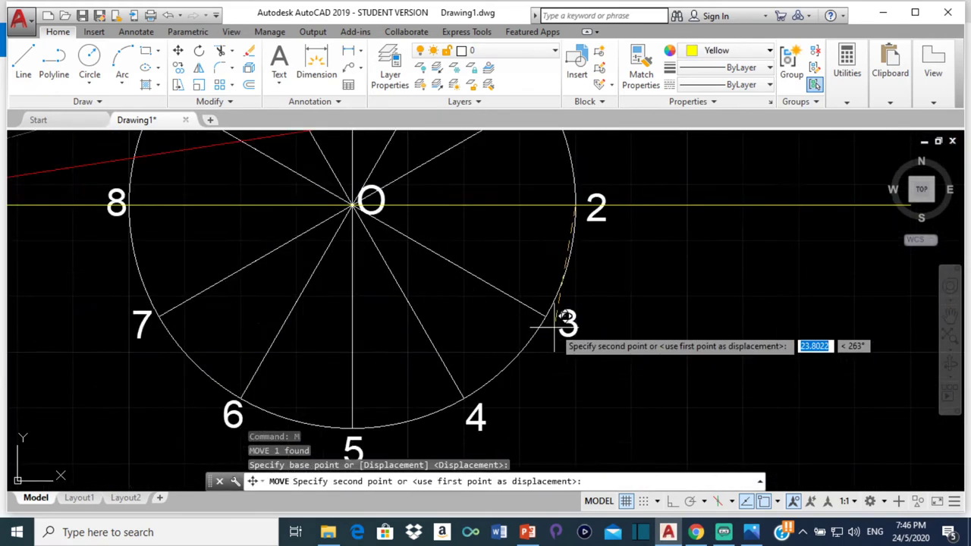
{"action": "left_click", "coordinate": [538, 308]}
Set the current object colour to Green for the link at position 3
{"action": "scroll", "coordinate": [538, 308], "scroll_direction": "down", "scroll_amount": 12}
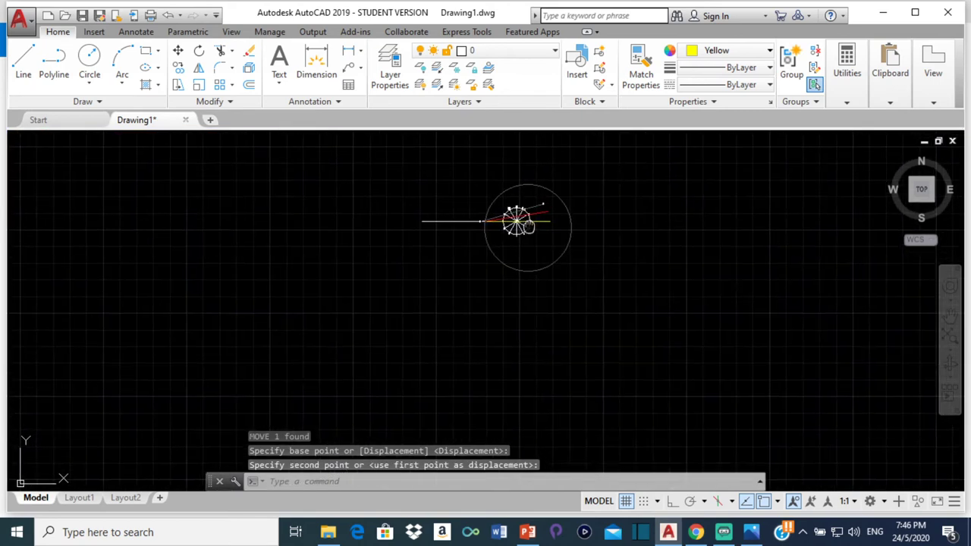
{"action": "left_click", "coordinate": [744, 53]}
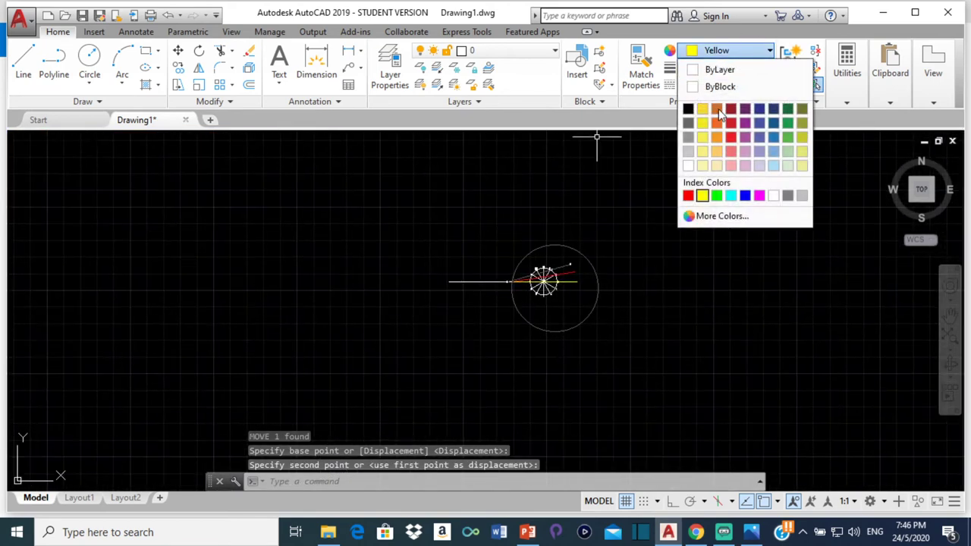
{"action": "left_click", "coordinate": [716, 196]}
Draw a green 190 mm line from the large construction circle's crossing with the horizontal line through point 3
{"action": "scroll", "coordinate": [498, 281], "scroll_direction": "up", "scroll_amount": 6}
{"action": "key", "text": "space"}
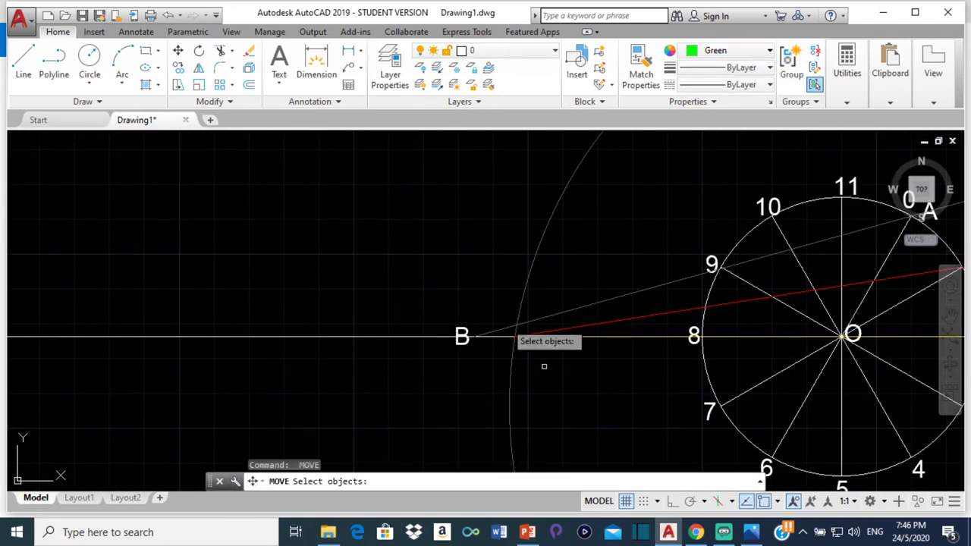
{"action": "scroll", "coordinate": [510, 311], "scroll_direction": "up", "scroll_amount": 4}
{"action": "left_click", "coordinate": [20, 67]}
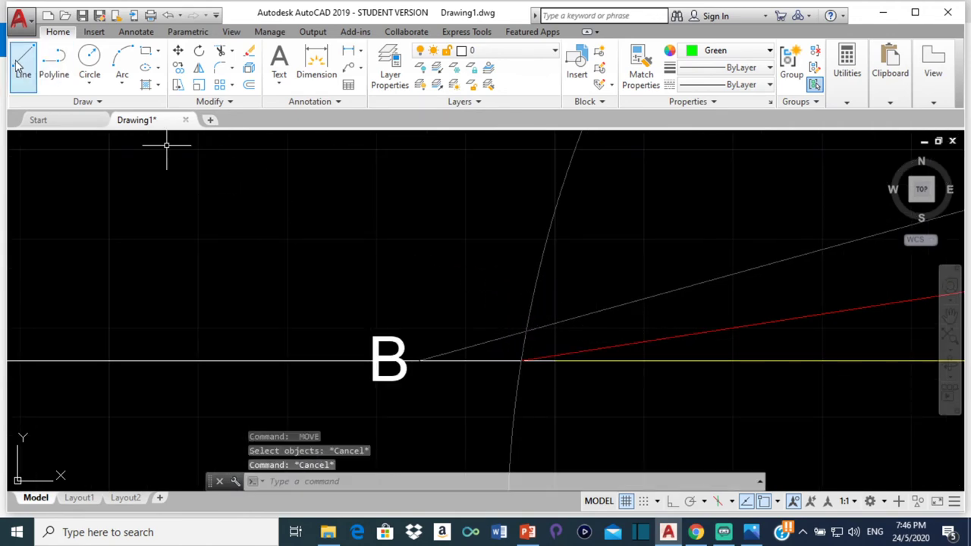
{"action": "scroll", "coordinate": [737, 228], "scroll_direction": "down", "scroll_amount": 4}
{"action": "scroll", "coordinate": [705, 273], "scroll_direction": "up", "scroll_amount": 5}
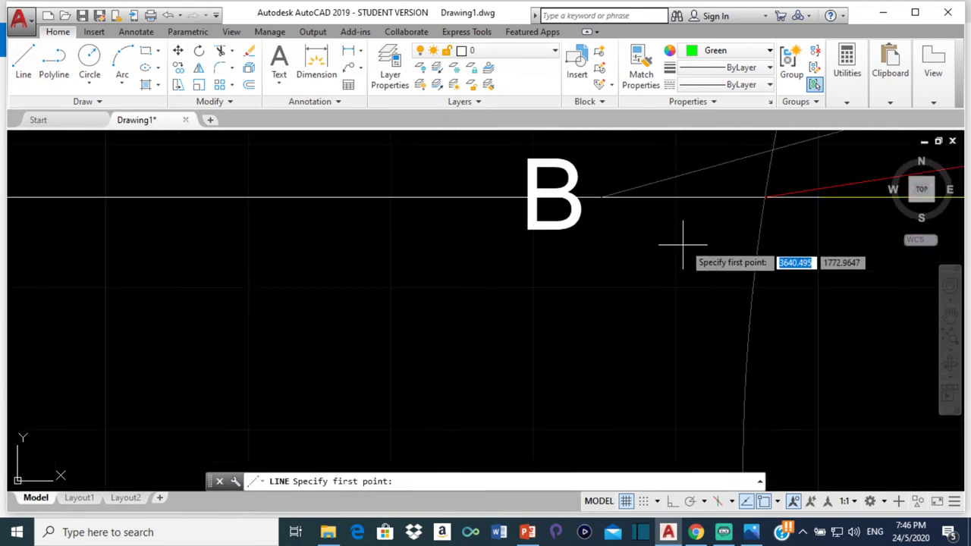
{"action": "left_click", "coordinate": [765, 197]}
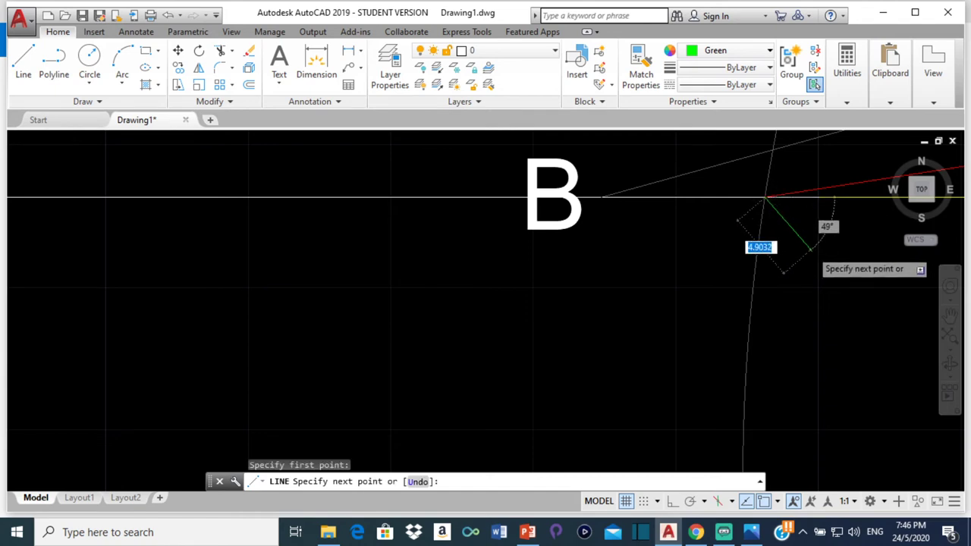
{"action": "scroll", "coordinate": [768, 220], "scroll_direction": "down", "scroll_amount": 5}
{"action": "scroll", "coordinate": [842, 261], "scroll_direction": "up", "scroll_amount": 1}
{"action": "middle_click_drag", "start_coordinate": [848, 262], "coordinate": [633, 277]}
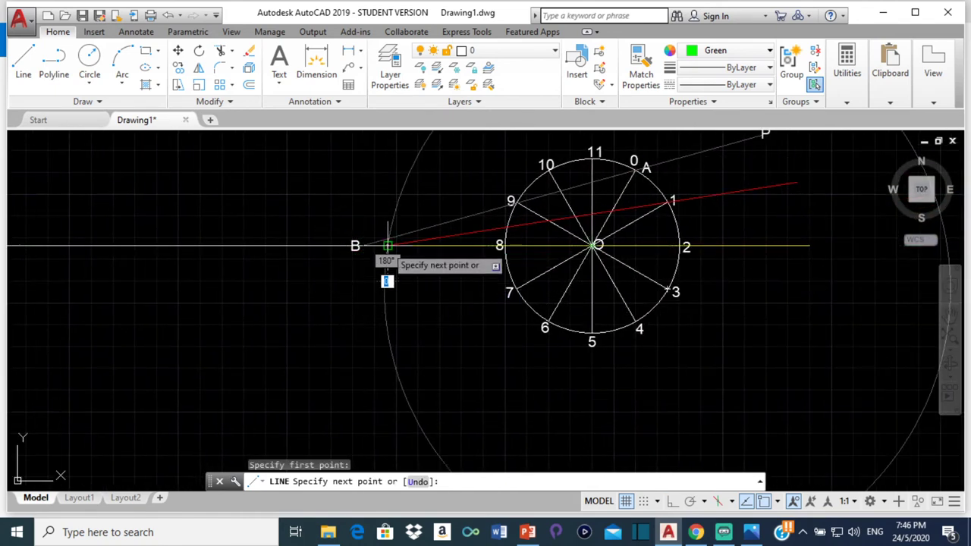
{"action": "scroll", "coordinate": [693, 318], "scroll_direction": "up", "scroll_amount": 5}
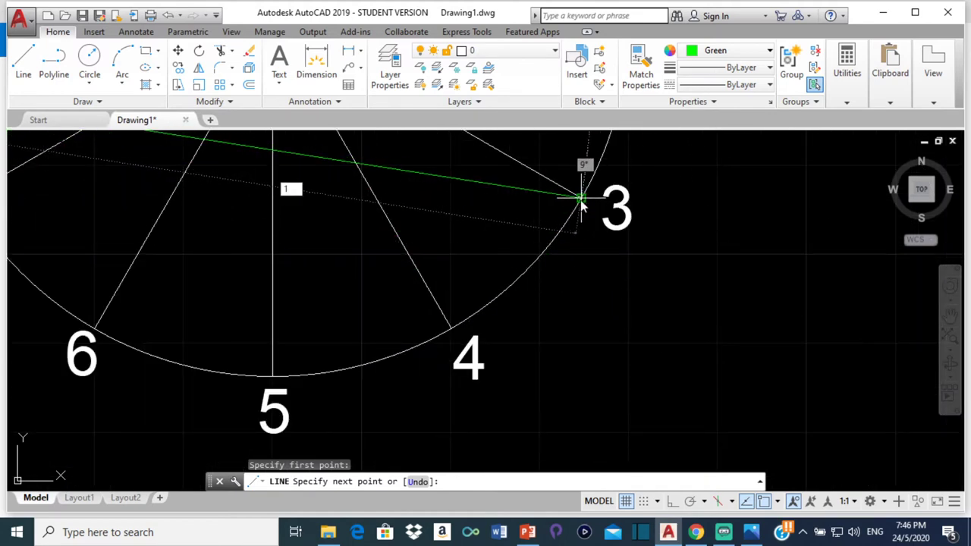
{"action": "type", "text": "190"}
{"action": "key", "text": "Return"}
{"action": "key", "text": "Return"}
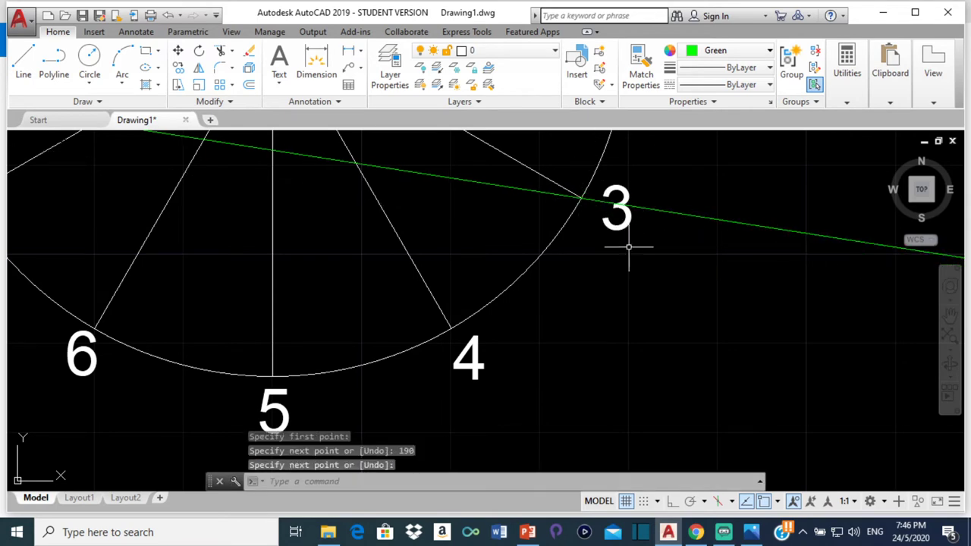
Move the large construction circle so that its centre goes from point 3 to point 4 on the crank circle
{"action": "scroll", "coordinate": [628, 244], "scroll_direction": "down", "scroll_amount": 5}
{"action": "mouse_move", "coordinate": [453, 216]}
{"action": "middle_mouse_down"}
{"action": "mouse_move", "coordinate": [404, 230]}
{"action": "mouse_move", "coordinate": [433, 360]}
{"action": "middle_mouse_up"}
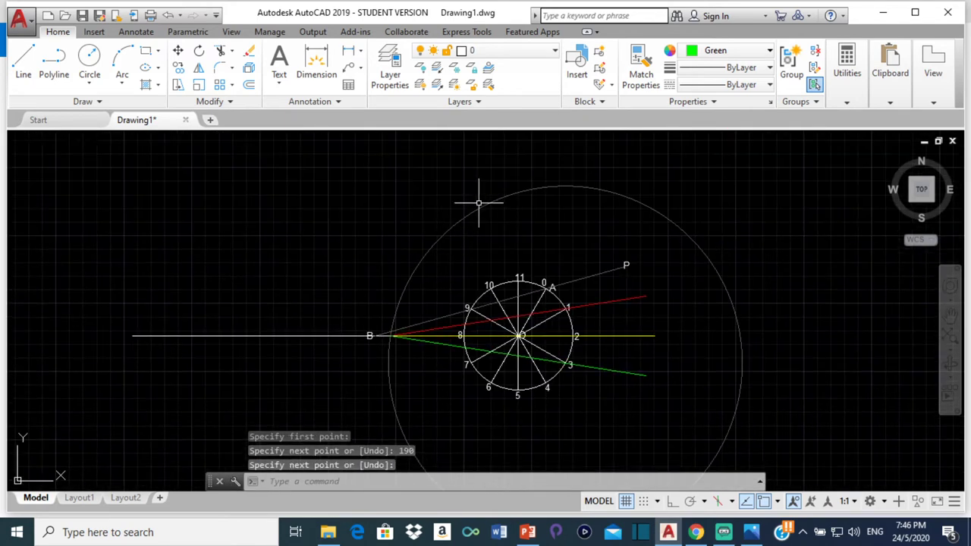
{"action": "left_click", "coordinate": [474, 208]}
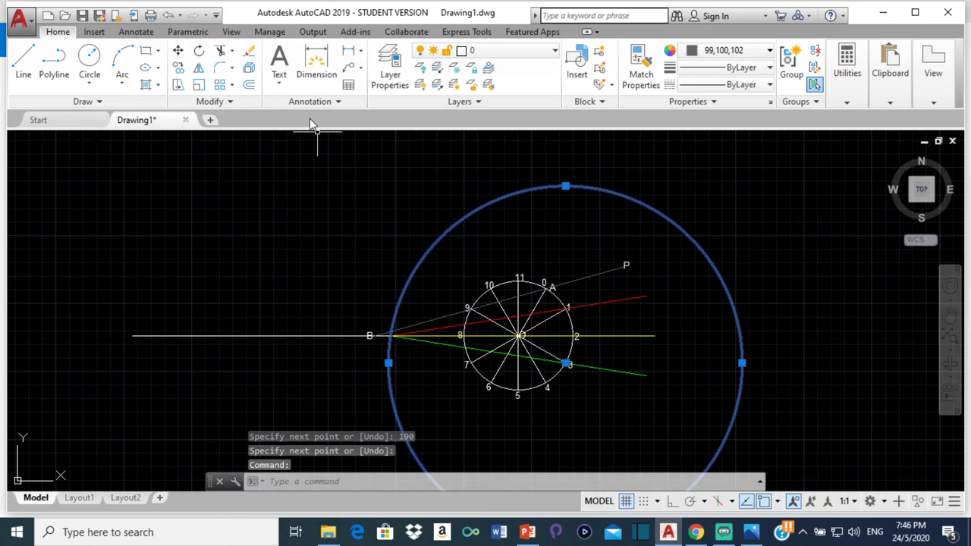
{"action": "left_click", "coordinate": [177, 50]}
{"action": "scroll", "coordinate": [521, 394], "scroll_direction": "up", "scroll_amount": 5}
{"action": "middle_click_drag", "start_coordinate": [520, 394], "coordinate": [624, 278]}
{"action": "scroll", "coordinate": [609, 327], "scroll_direction": "up", "scroll_amount": 2}
{"action": "left_click", "coordinate": [609, 327]}
{"action": "scroll", "coordinate": [609, 326], "scroll_direction": "down", "scroll_amount": 5}
{"action": "scroll", "coordinate": [624, 269], "scroll_direction": "up", "scroll_amount": 3}
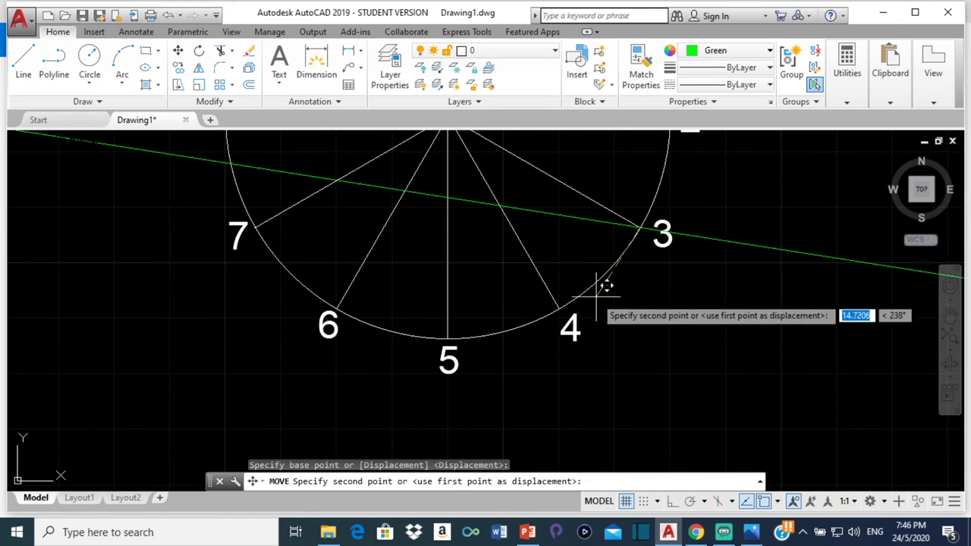
{"action": "left_click", "coordinate": [547, 305]}
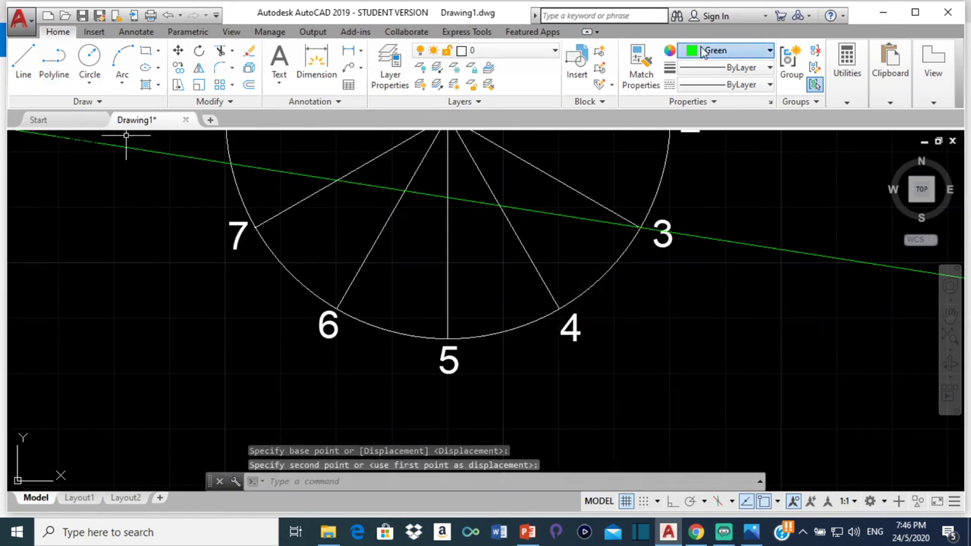
Set the current object colour to Cyan for the link at position 4
{"action": "left_click", "coordinate": [703, 50]}
{"action": "left_click", "coordinate": [730, 196]}
{"action": "scroll", "coordinate": [422, 203], "scroll_direction": "down", "scroll_amount": 4}
{"action": "scroll", "coordinate": [837, 392], "scroll_direction": "down", "scroll_amount": 3}
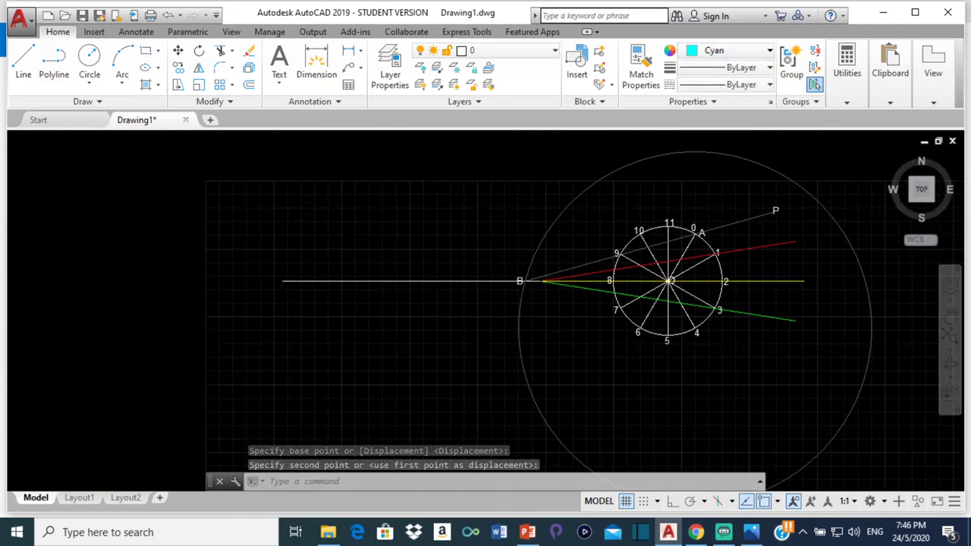
Draw a cyan 190 mm line from the large construction circle's crossing with the horizontal line through point 4
{"action": "scroll", "coordinate": [460, 279], "scroll_direction": "up", "scroll_amount": 8}
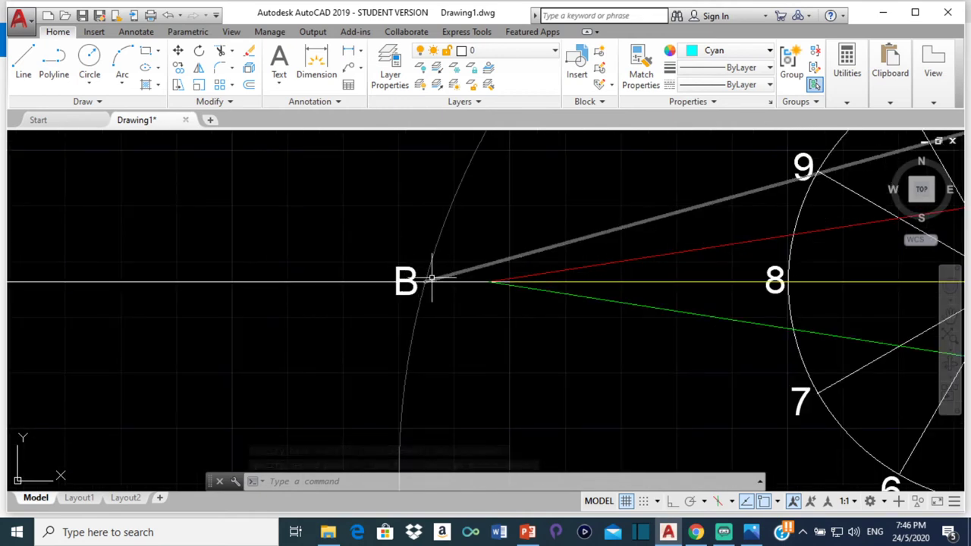
{"action": "left_click", "coordinate": [26, 74]}
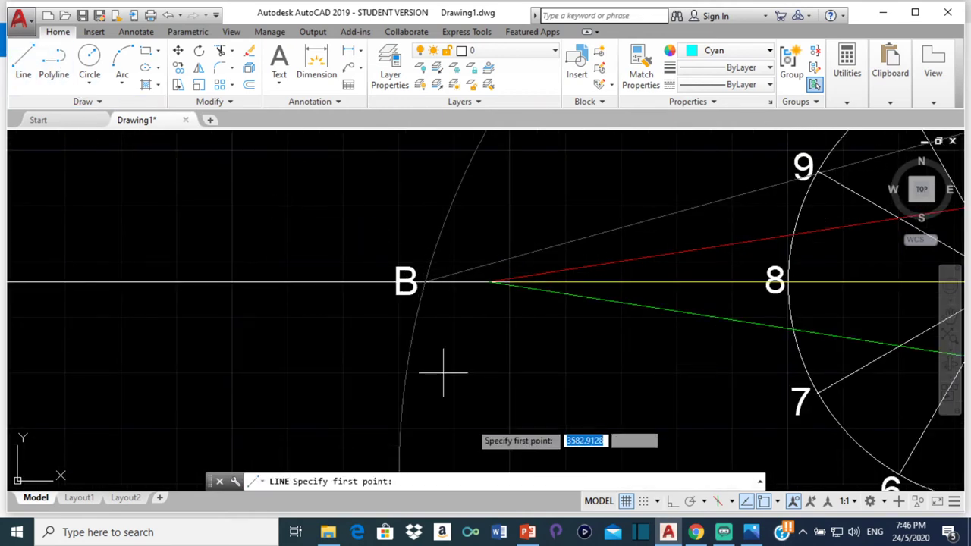
{"action": "left_click", "coordinate": [430, 283]}
{"action": "scroll", "coordinate": [732, 360], "scroll_direction": "down", "scroll_amount": 3}
{"action": "scroll", "coordinate": [505, 326], "scroll_direction": "up", "scroll_amount": 5}
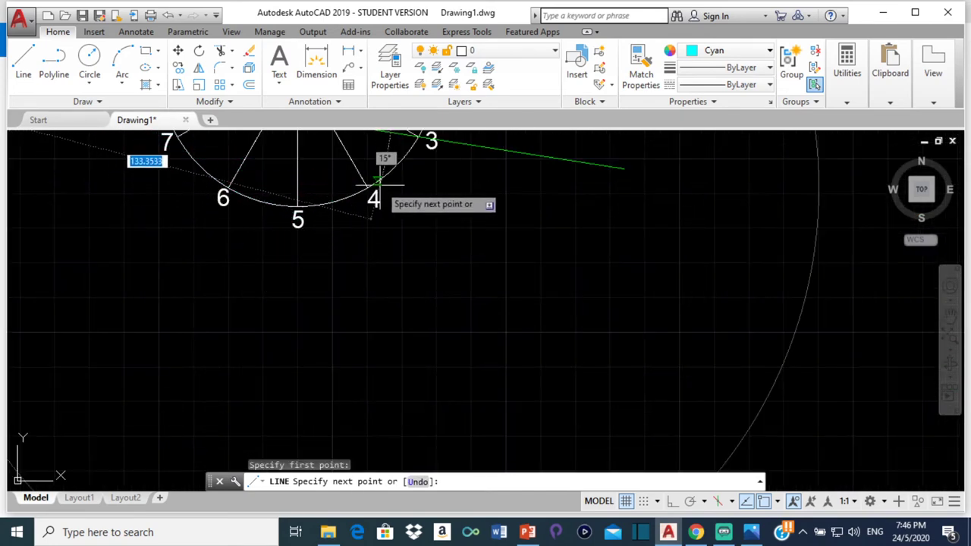
{"action": "type", "text": "130"}
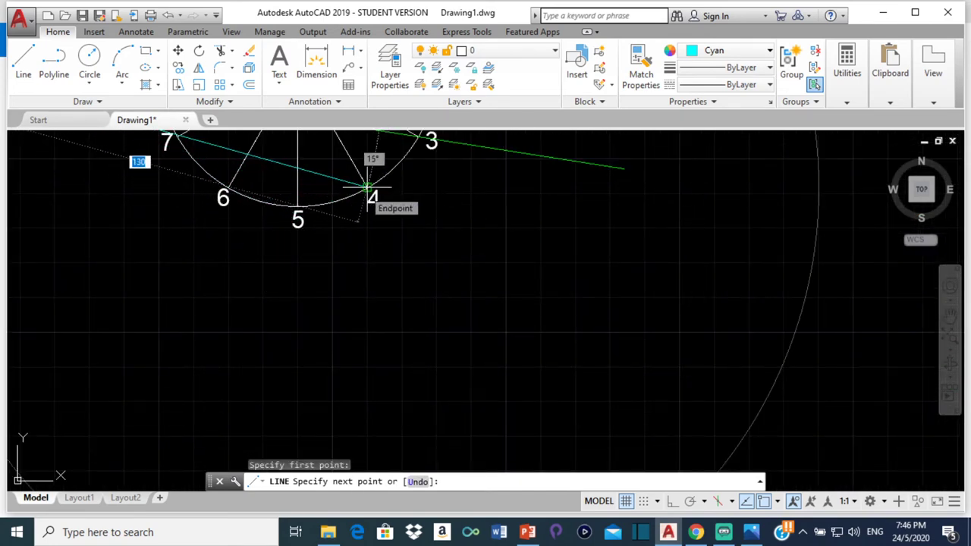
{"action": "key", "text": "Return"}
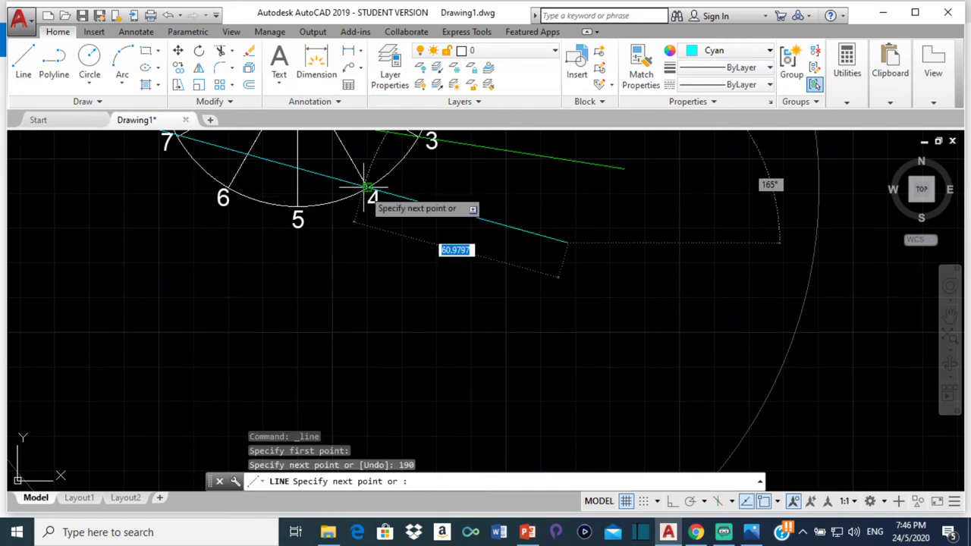
{"action": "key", "text": "Return"}
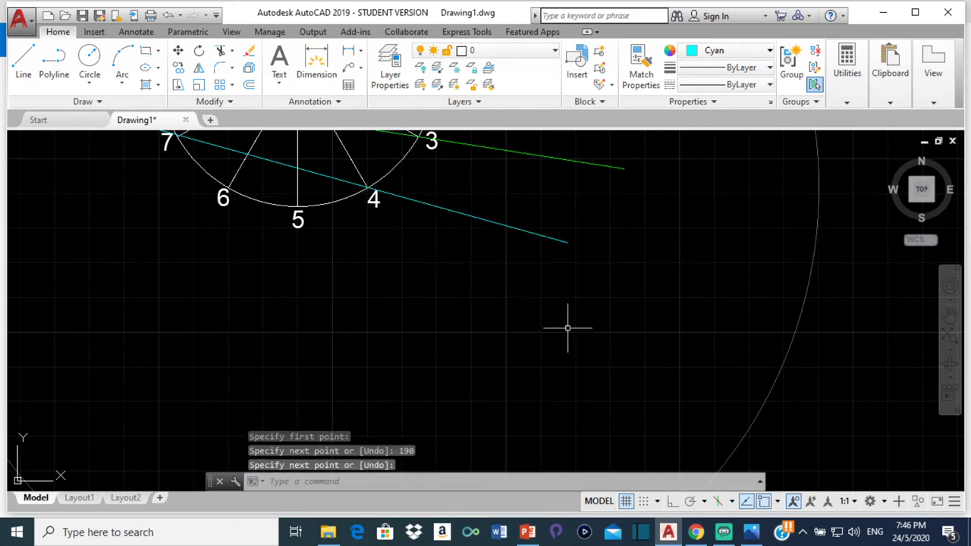
Set the current object colour to Blue for the next link position
{"action": "left_click", "coordinate": [737, 54]}
{"action": "left_click", "coordinate": [746, 196]}
{"action": "scroll", "coordinate": [564, 283], "scroll_direction": "down", "scroll_amount": 2}
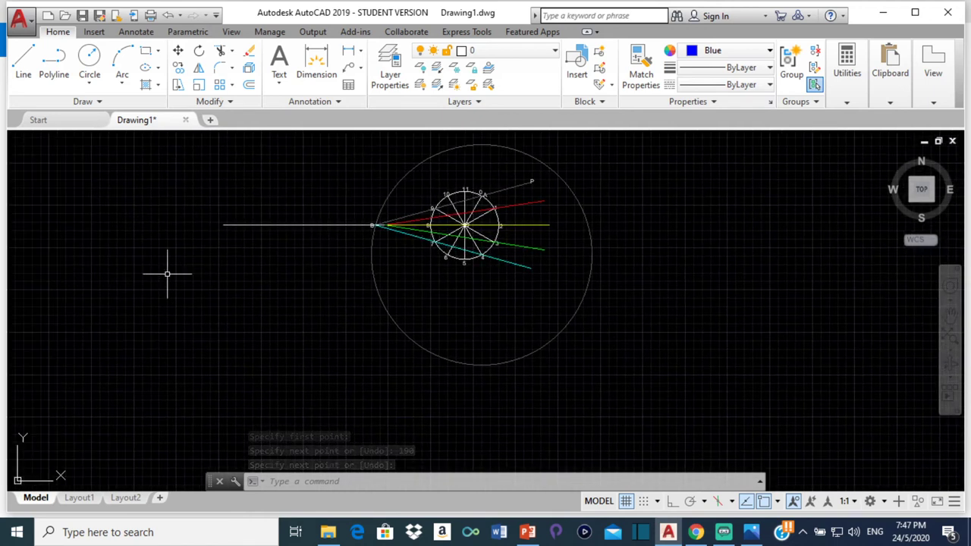
Move the large construction circle so that its centre goes from point 4 to point 5 on the crank circle
{"action": "left_click", "coordinate": [403, 173]}
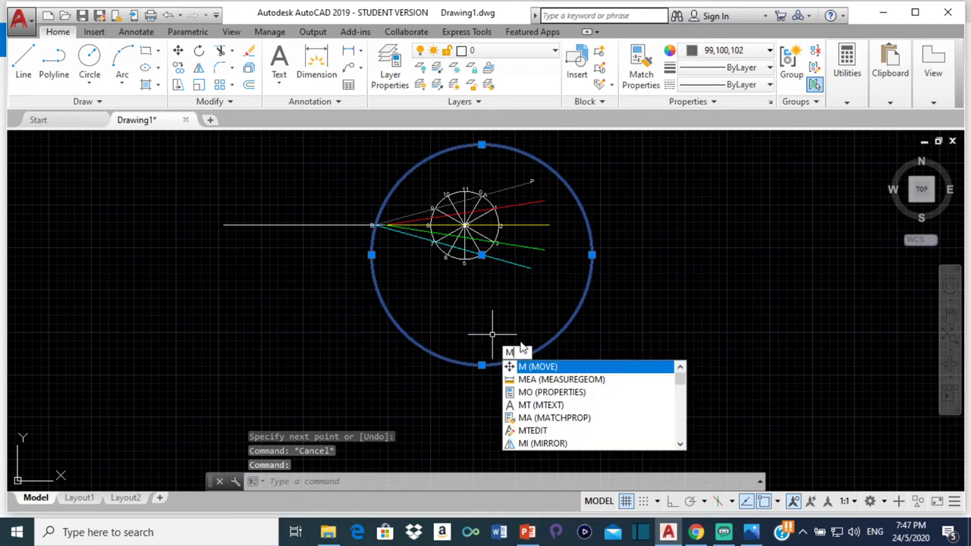
{"action": "key", "text": "Return"}
{"action": "scroll", "coordinate": [376, 221], "scroll_direction": "up", "scroll_amount": 4}
{"action": "scroll", "coordinate": [375, 221], "scroll_direction": "up", "scroll_amount": 2}
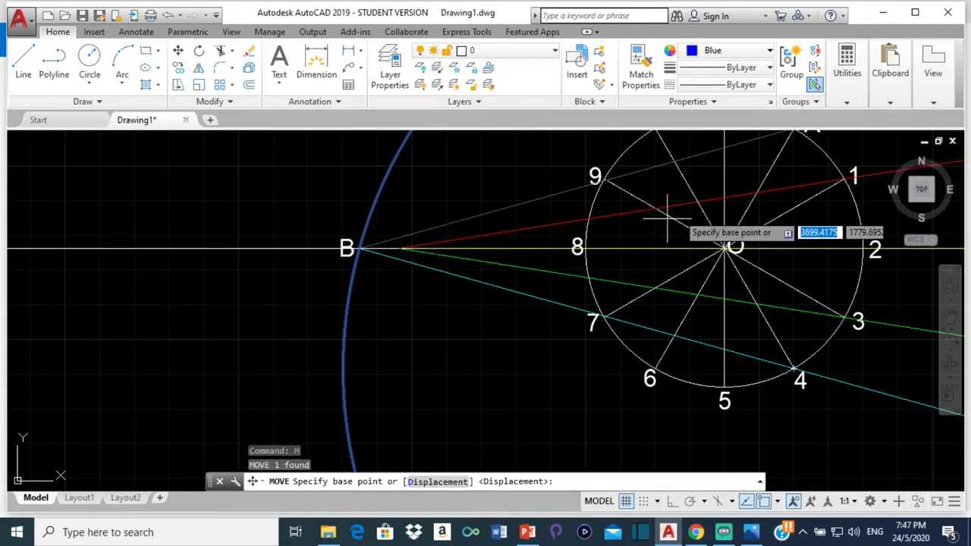
{"action": "left_click", "coordinate": [795, 372]}
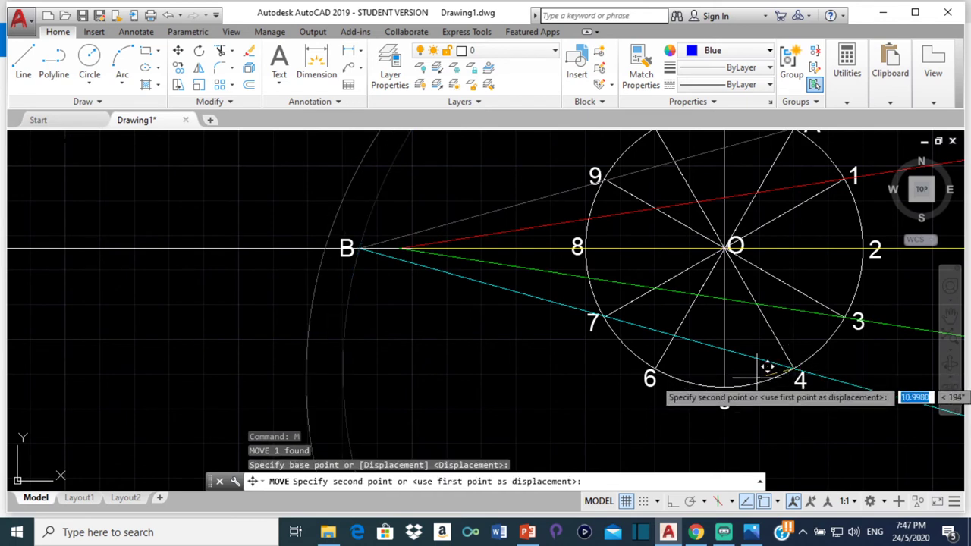
{"action": "left_click", "coordinate": [721, 386]}
{"action": "key", "text": "Return"}
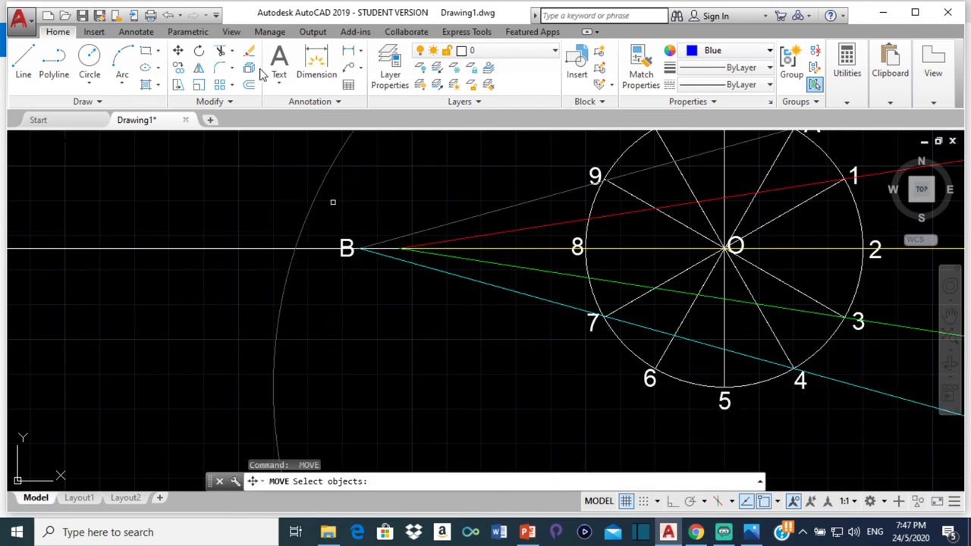
Draw a blue 190 mm line from the large construction circle's crossing with the horizontal line through point 5
{"action": "left_click", "coordinate": [25, 61]}
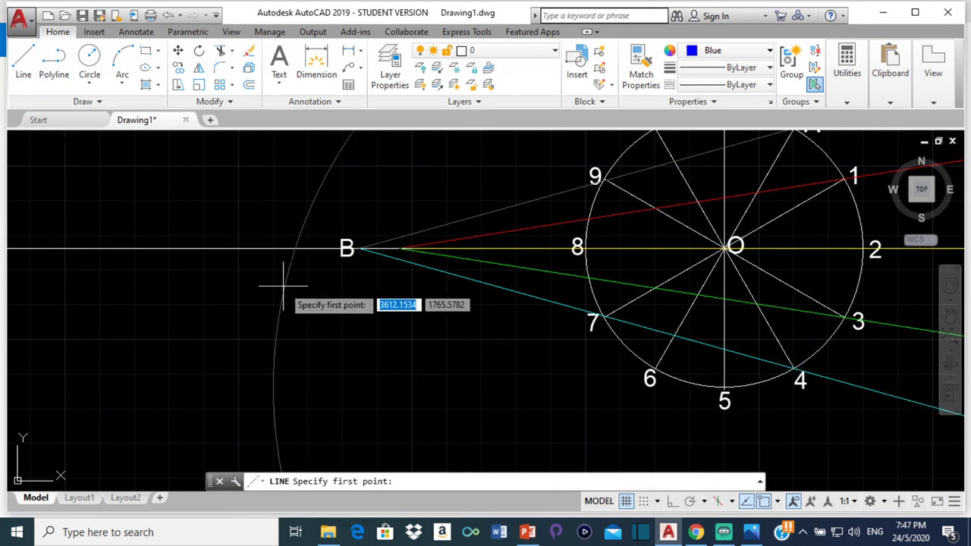
{"action": "left_click", "coordinate": [295, 248]}
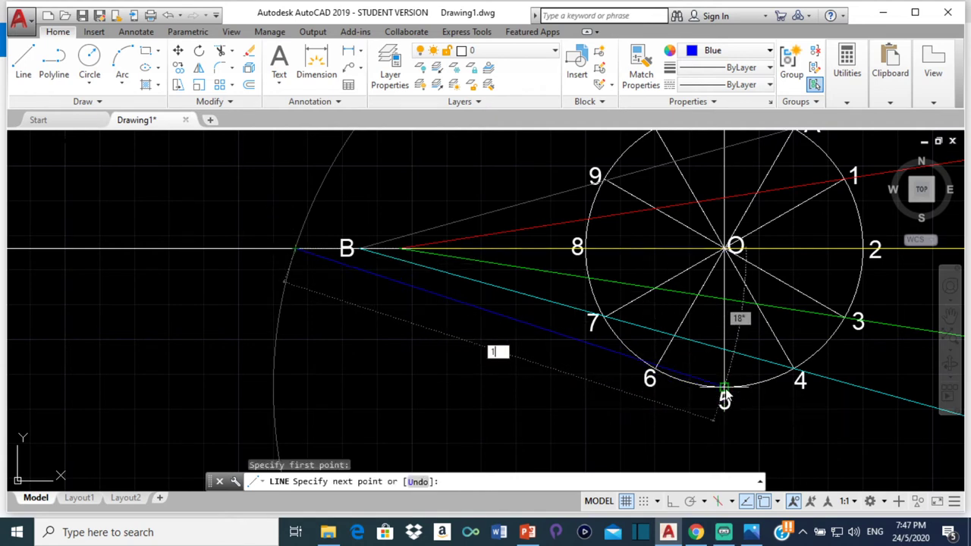
{"action": "key", "text": "Return"}
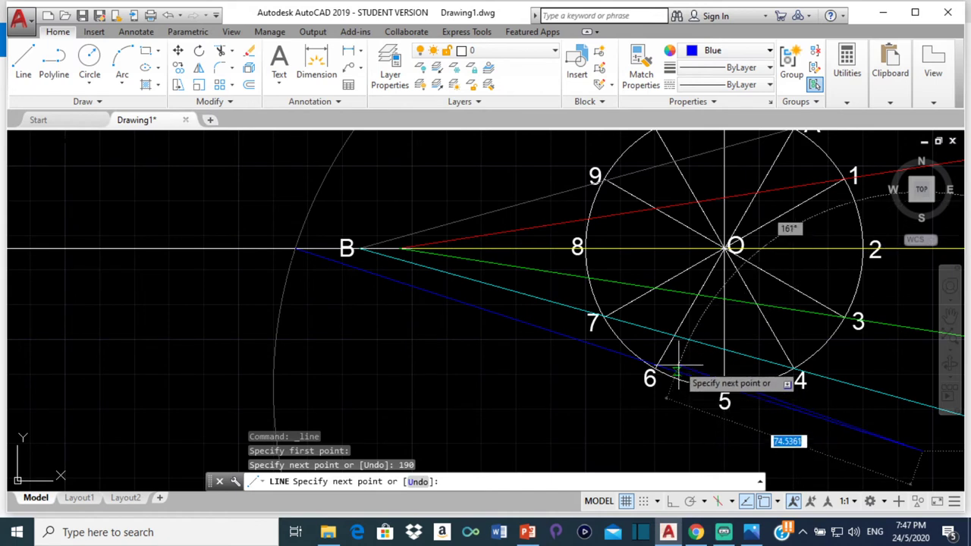
{"action": "key", "text": "Return"}
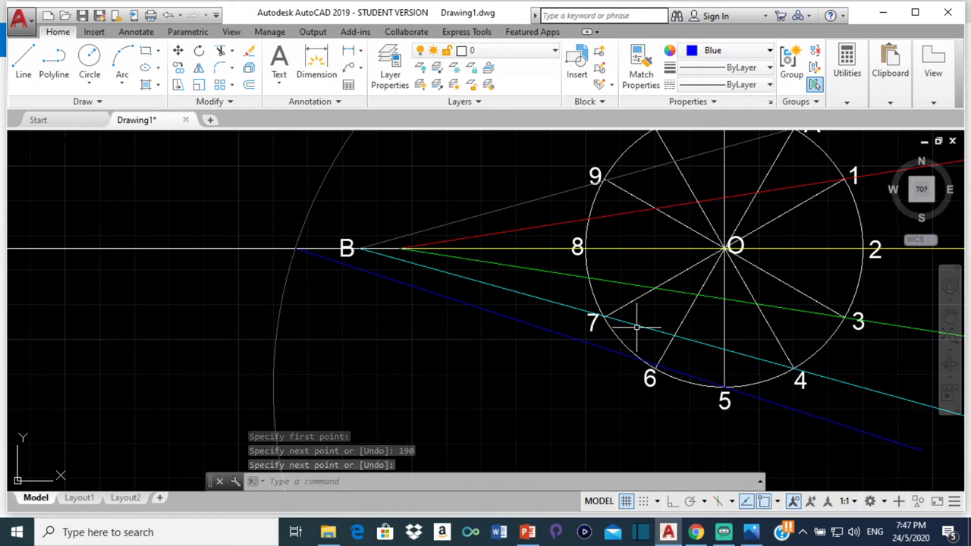
Move the large construction circle so that its centre goes from point 5 to point 6 on the crank circle
{"action": "scroll", "coordinate": [670, 231], "scroll_direction": "down", "scroll_amount": 5}
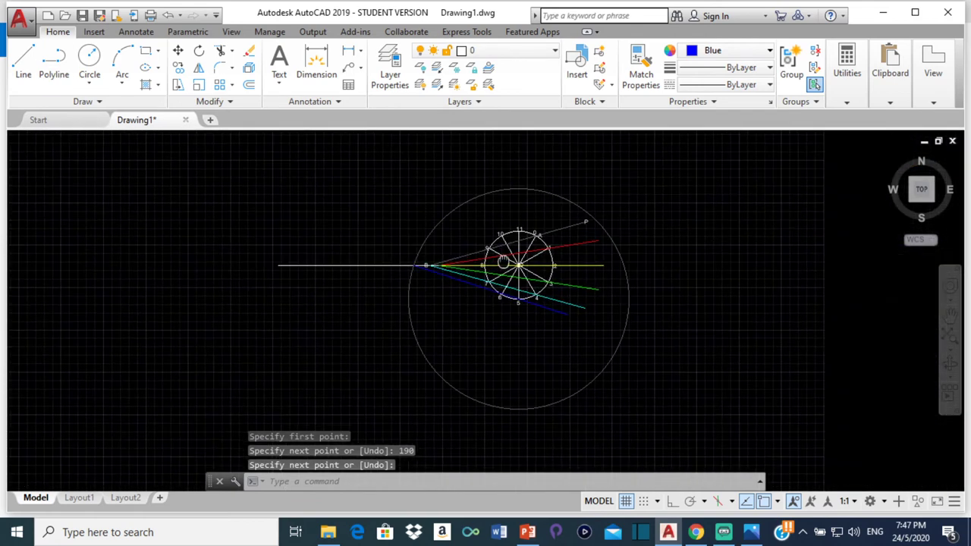
{"action": "scroll", "coordinate": [505, 184], "scroll_direction": "up", "scroll_amount": 1}
{"action": "left_click", "coordinate": [426, 175]}
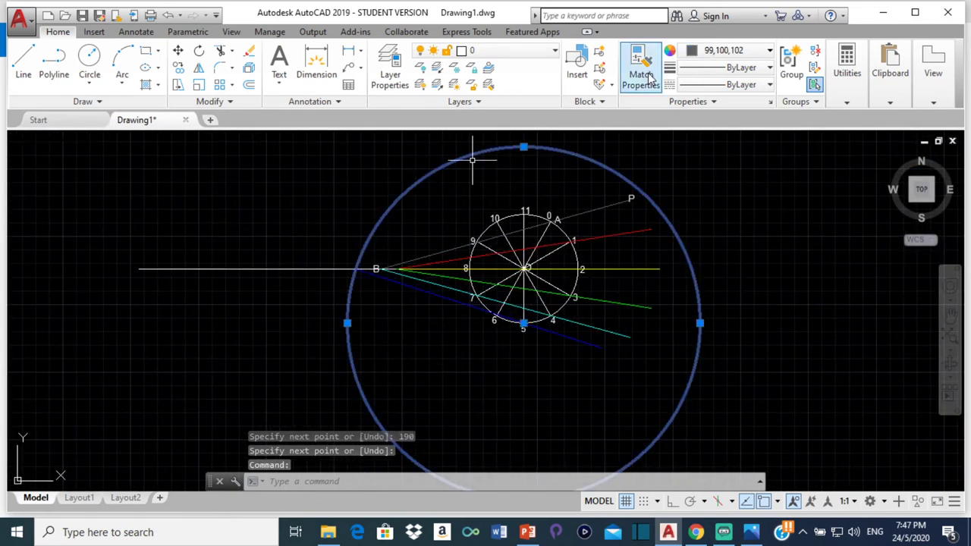
{"action": "type", "text": "m"}
{"action": "key", "text": "Return"}
{"action": "scroll", "coordinate": [531, 326], "scroll_direction": "up", "scroll_amount": 1}
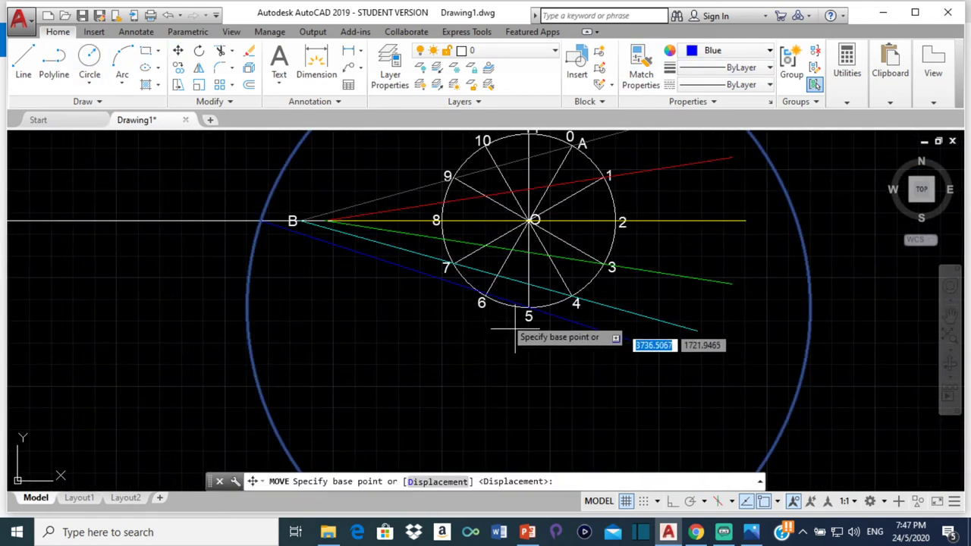
{"action": "scroll", "coordinate": [533, 310], "scroll_direction": "up", "scroll_amount": 2}
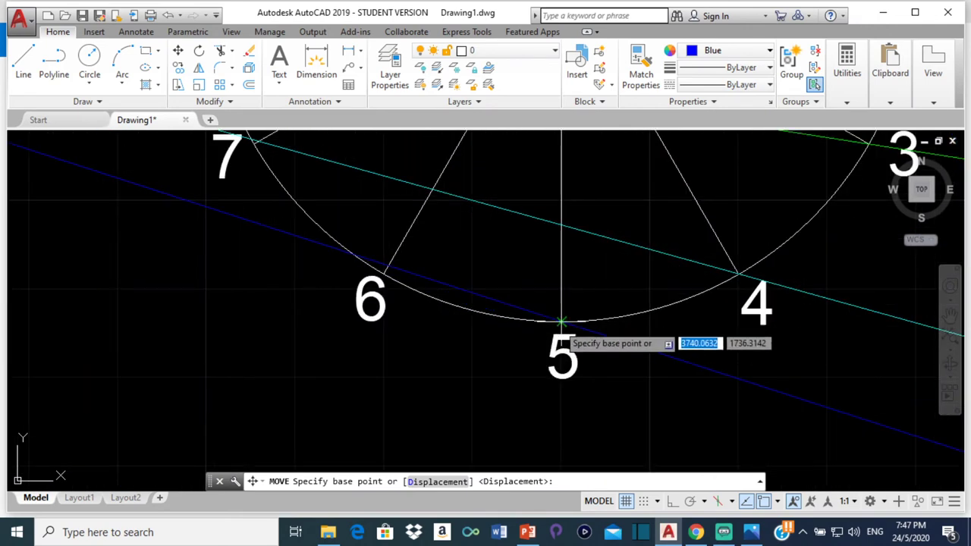
{"action": "left_click", "coordinate": [560, 321]}
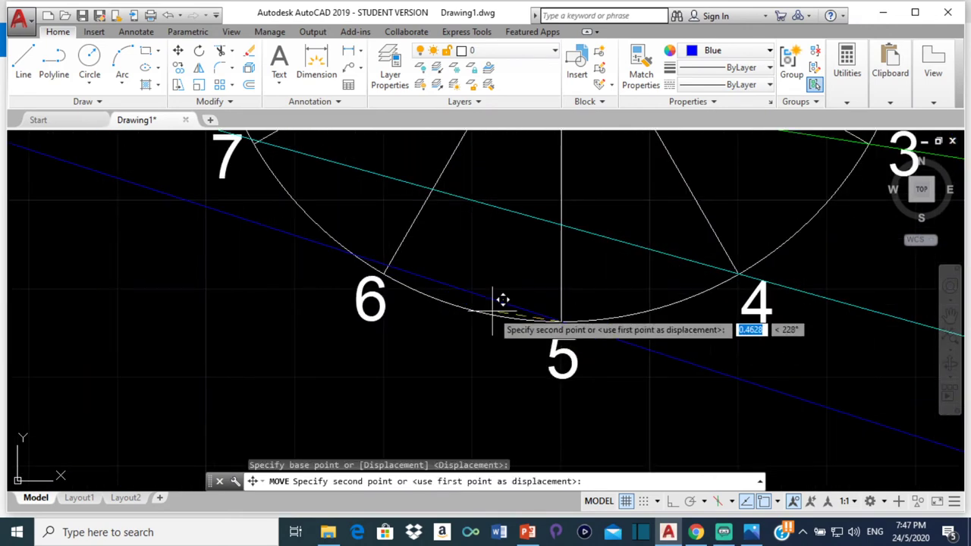
{"action": "left_click", "coordinate": [374, 265]}
Set the current object colour to Magenta for the link at position 6
{"action": "scroll", "coordinate": [443, 274], "scroll_direction": "down", "scroll_amount": 5}
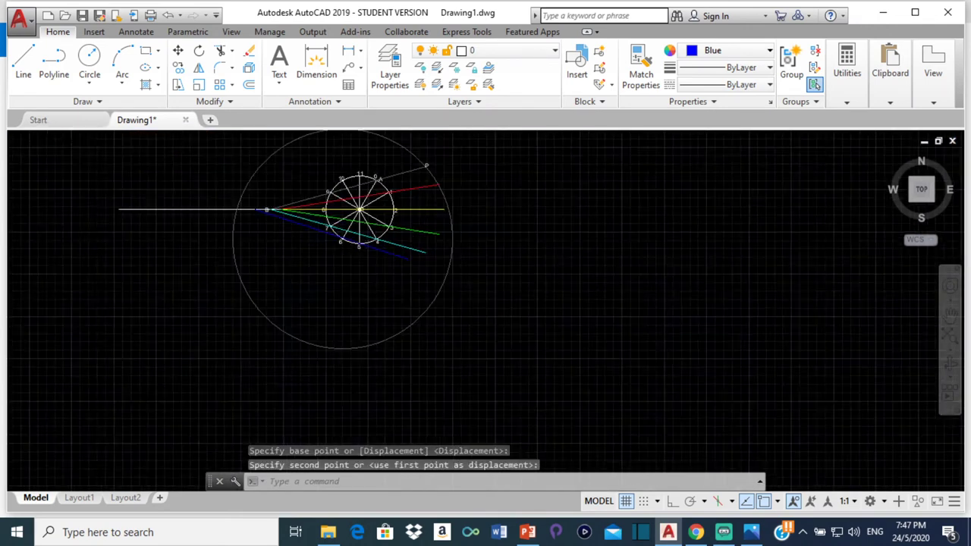
{"action": "left_click", "coordinate": [742, 52]}
{"action": "left_click", "coordinate": [758, 195]}
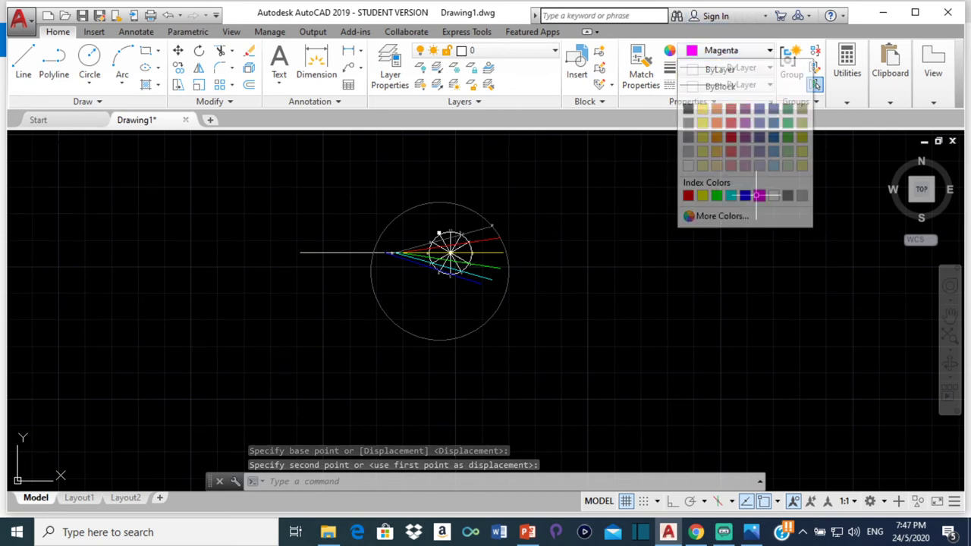
Draw a magenta 190 mm line from the large construction circle's crossing with the horizontal line through point 6
{"action": "left_click", "coordinate": [23, 65]}
{"action": "scroll", "coordinate": [314, 225], "scroll_direction": "up", "scroll_amount": 4}
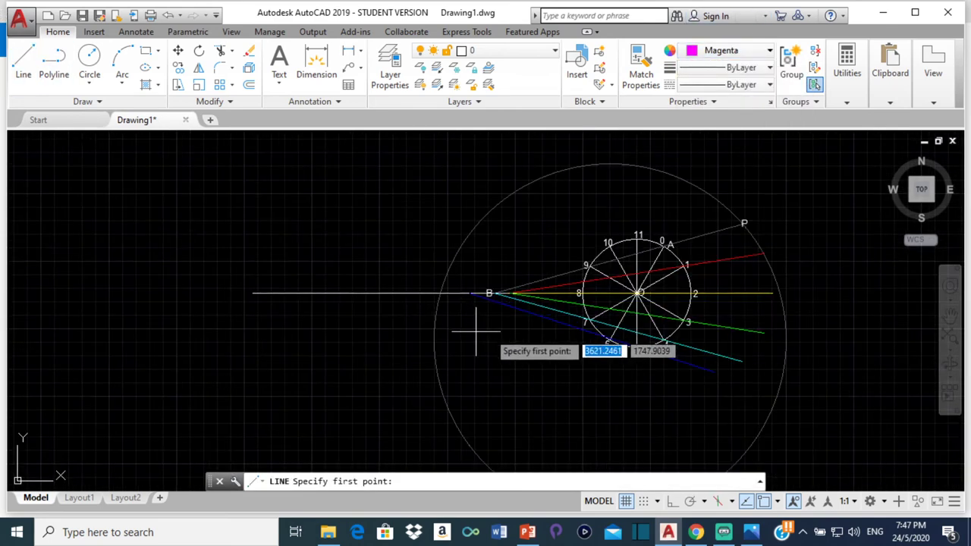
{"action": "scroll", "coordinate": [435, 291], "scroll_direction": "up", "scroll_amount": 4}
{"action": "left_click", "coordinate": [428, 282]}
{"action": "scroll", "coordinate": [596, 373], "scroll_direction": "down", "scroll_amount": 3}
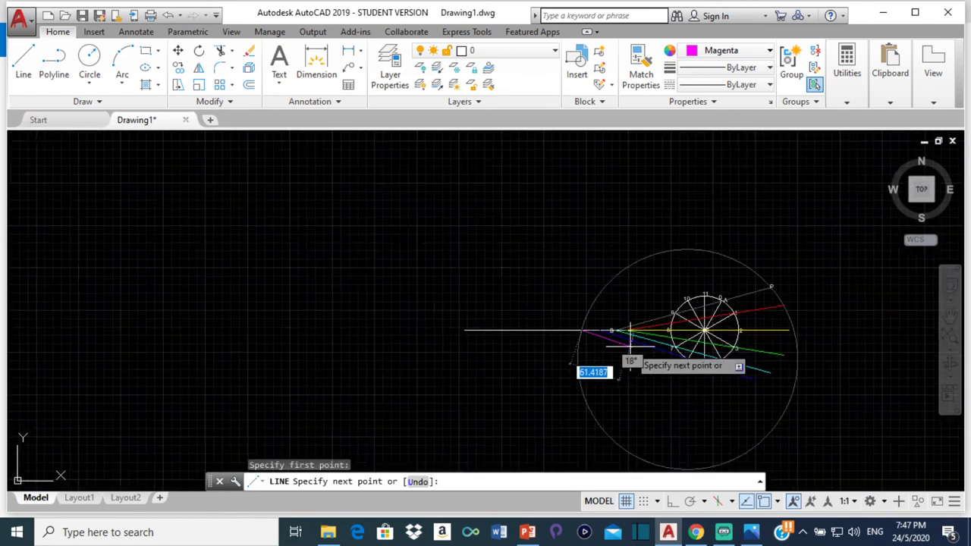
{"action": "middle_click_drag", "start_coordinate": [596, 372], "coordinate": [303, 293]}
{"action": "scroll", "coordinate": [357, 278], "scroll_direction": "up", "scroll_amount": 5}
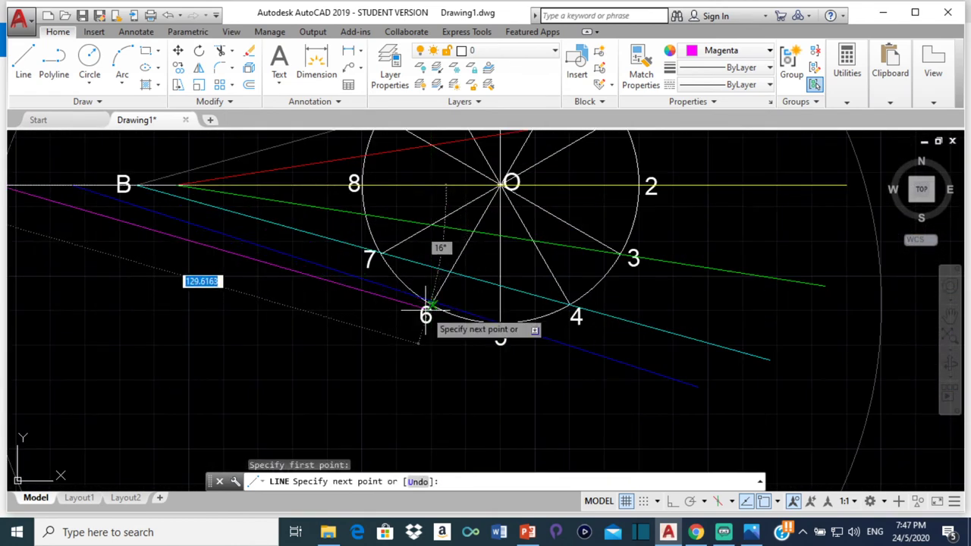
{"action": "scroll", "coordinate": [429, 304], "scroll_direction": "up", "scroll_amount": 5}
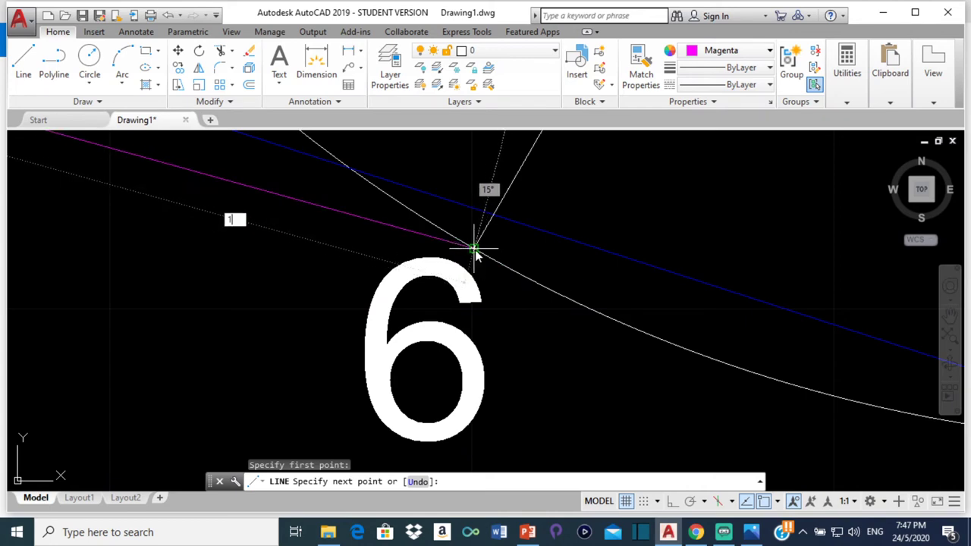
{"action": "type", "text": "190"}
{"action": "key", "text": "Return"}
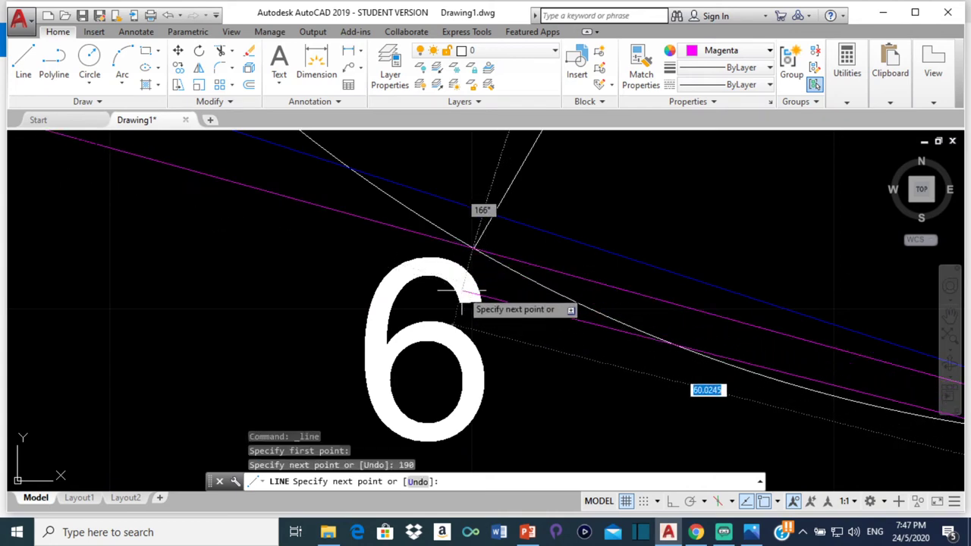
{"action": "key", "text": "Return"}
Move the large construction circle so that its centre goes from point 6 to point 7 on the crank circle
{"action": "scroll", "coordinate": [453, 189], "scroll_direction": "down", "scroll_amount": 5}
{"action": "scroll", "coordinate": [491, 319], "scroll_direction": "down", "scroll_amount": 8}
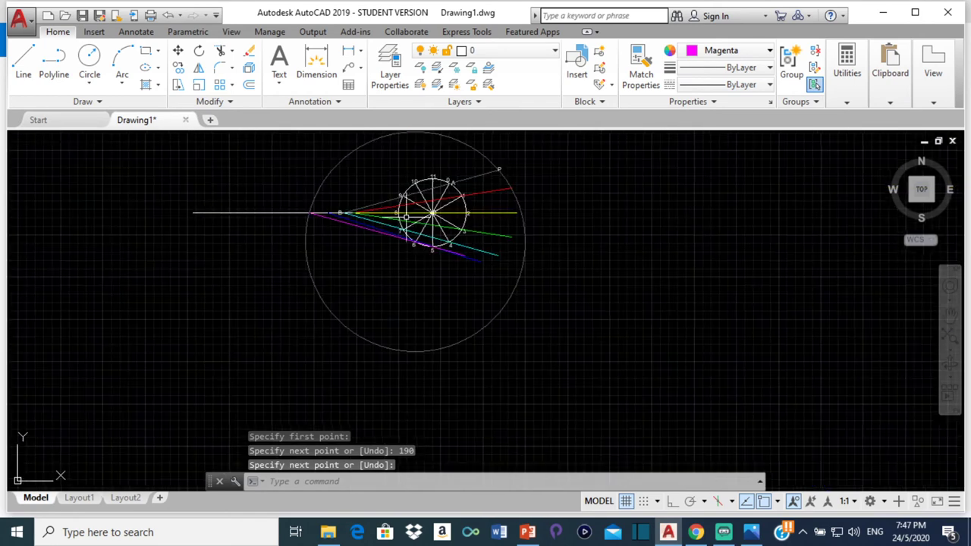
{"action": "key", "text": "Return"}
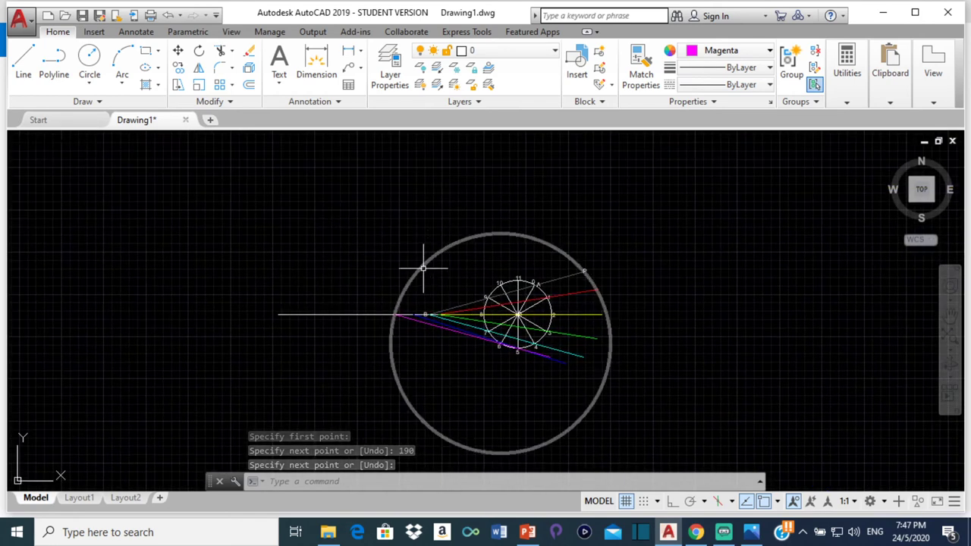
{"action": "left_click", "coordinate": [422, 268]}
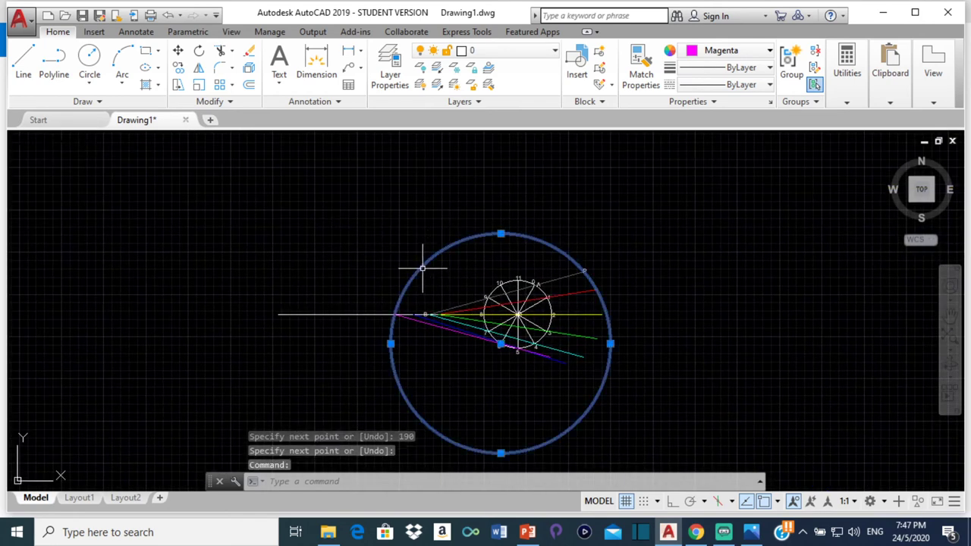
{"action": "left_click", "coordinate": [180, 50]}
{"action": "scroll", "coordinate": [471, 315], "scroll_direction": "up", "scroll_amount": 4}
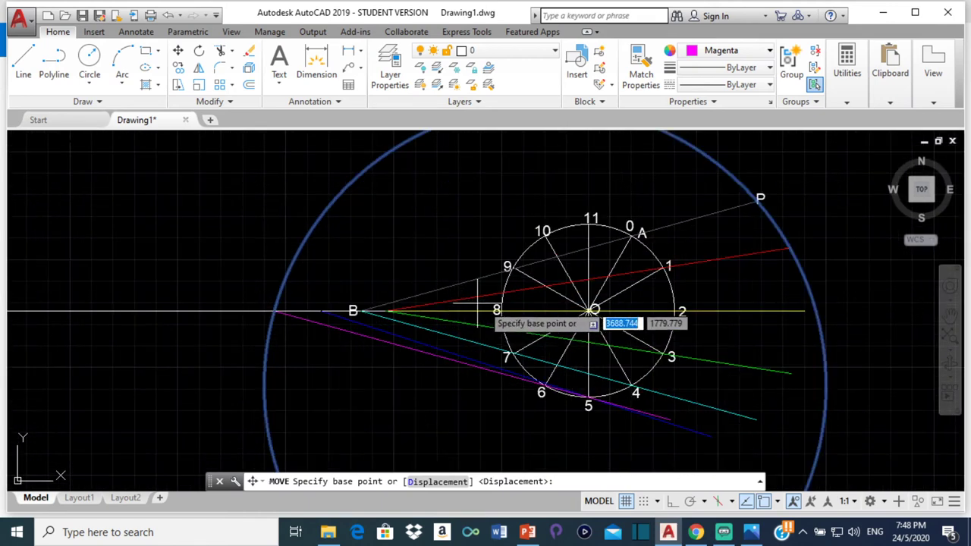
{"action": "scroll", "coordinate": [558, 387], "scroll_direction": "up", "scroll_amount": 4}
{"action": "left_click", "coordinate": [547, 382]}
{"action": "scroll", "coordinate": [351, 186], "scroll_direction": "down", "scroll_amount": 1}
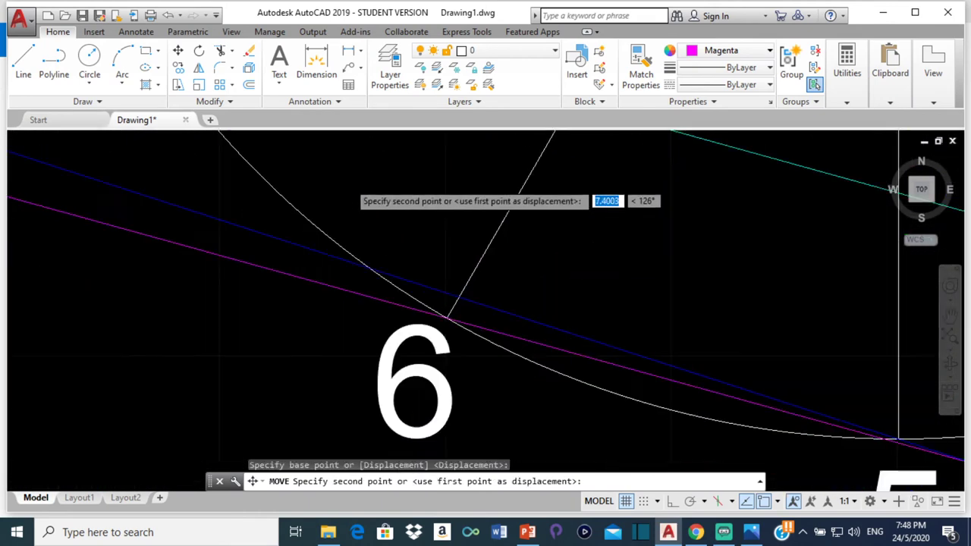
{"action": "scroll", "coordinate": [465, 265], "scroll_direction": "down", "scroll_amount": 3}
{"action": "scroll", "coordinate": [445, 243], "scroll_direction": "up", "scroll_amount": 5}
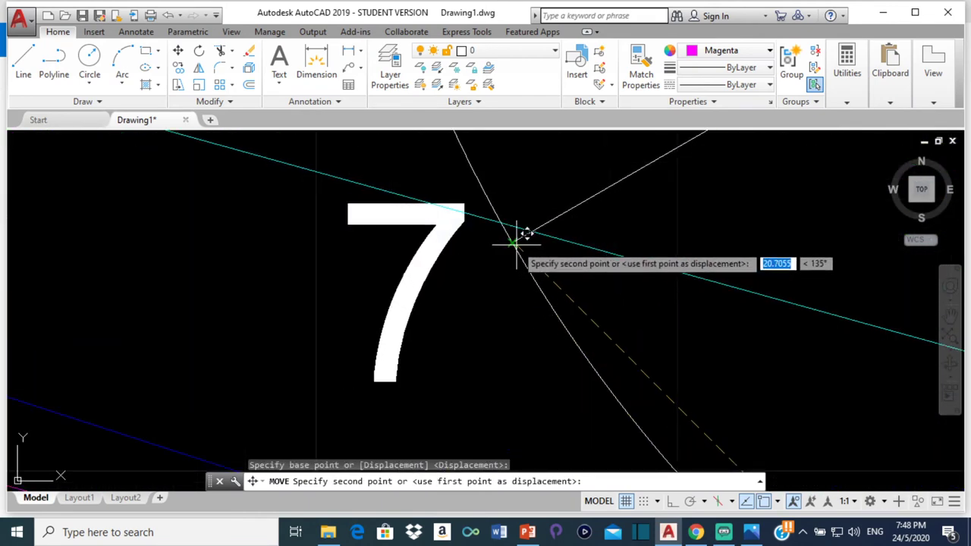
{"action": "left_click", "coordinate": [513, 241]}
{"action": "scroll", "coordinate": [483, 216], "scroll_direction": "down", "scroll_amount": 5}
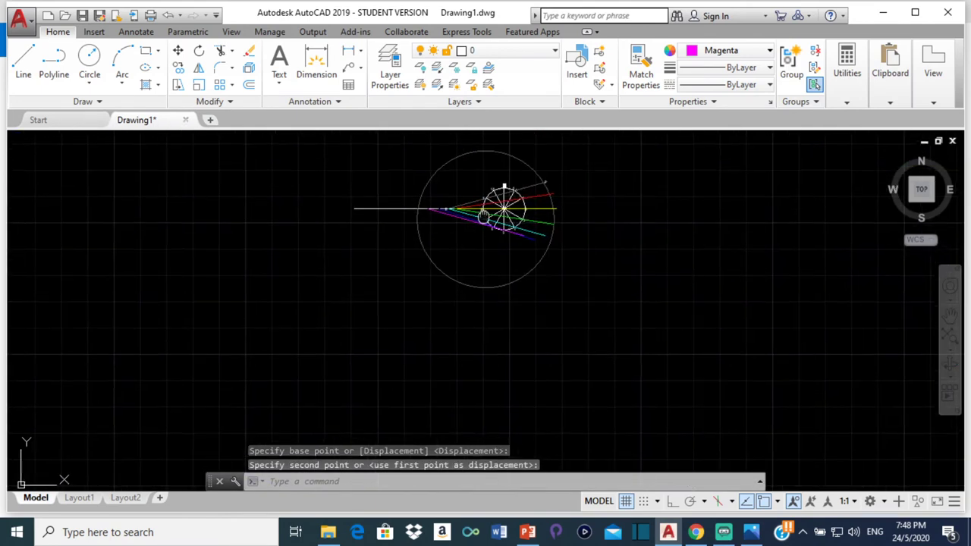
{"action": "left_click", "coordinate": [728, 50]}
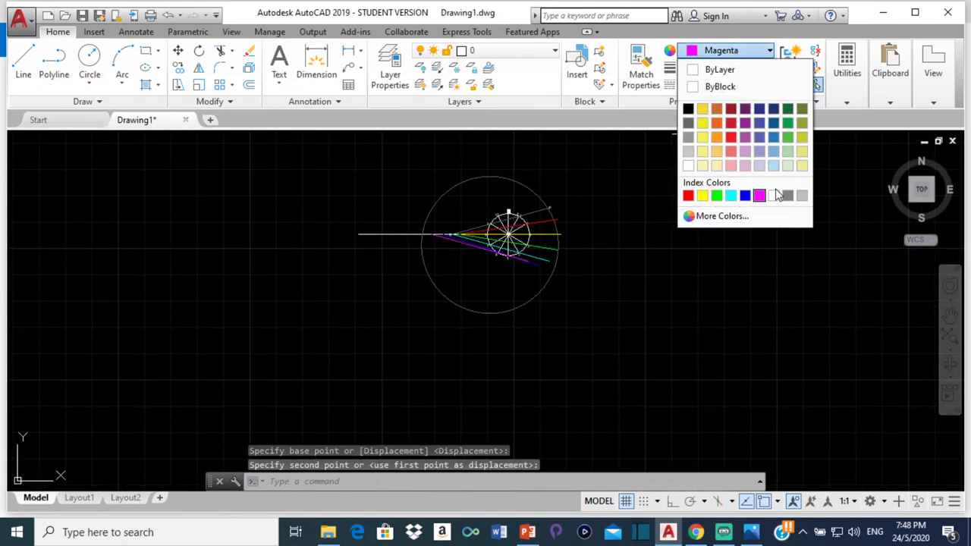
{"action": "left_click", "coordinate": [773, 196]}
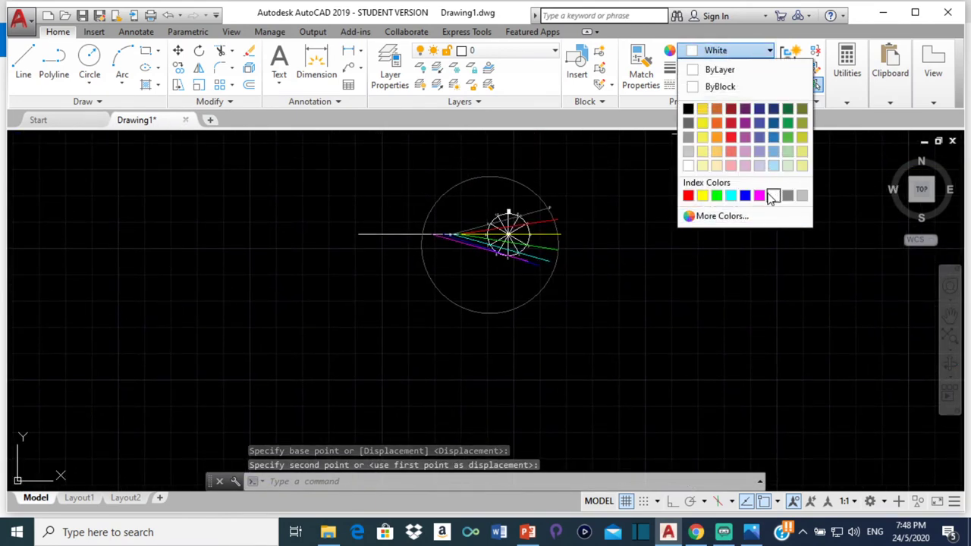
{"action": "left_click", "coordinate": [23, 64]}
{"action": "scroll", "coordinate": [455, 249], "scroll_direction": "up", "scroll_amount": 6}
{"action": "middle_click_drag", "start_coordinate": [458, 169], "coordinate": [321, 214]}
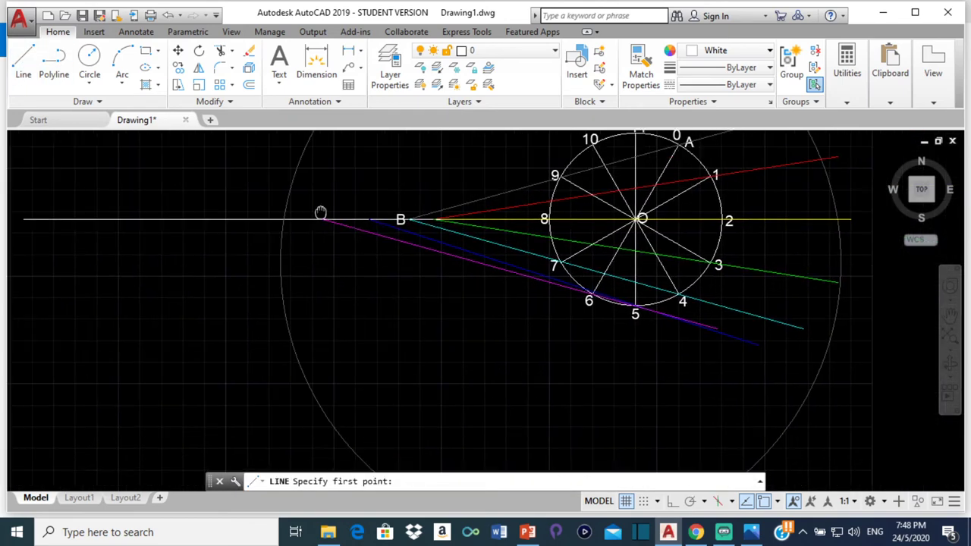
Set the current object colour to Red and draw a 190 mm line from the large circle's crossing with the horizontal line through point 7
{"action": "left_click", "coordinate": [740, 55]}
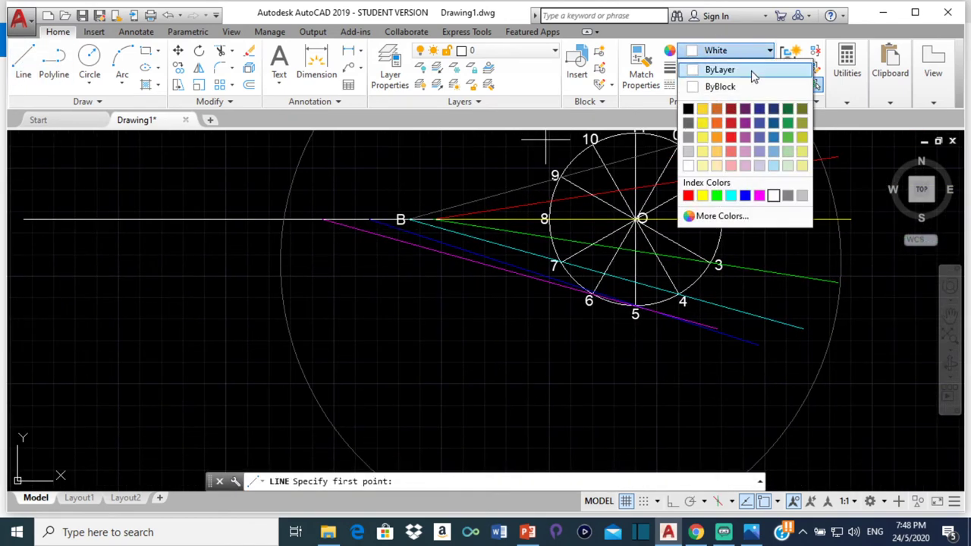
{"action": "left_click", "coordinate": [688, 196]}
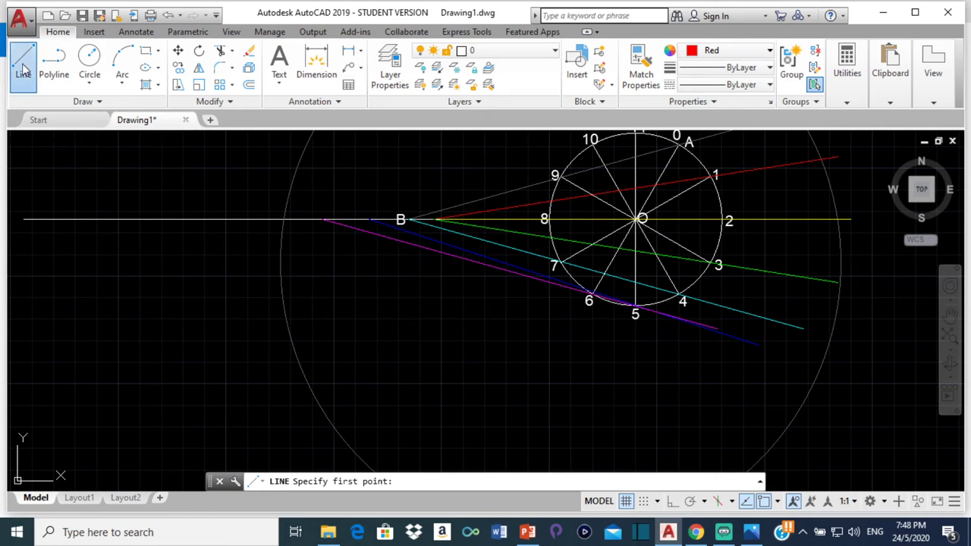
{"action": "left_click", "coordinate": [23, 70]}
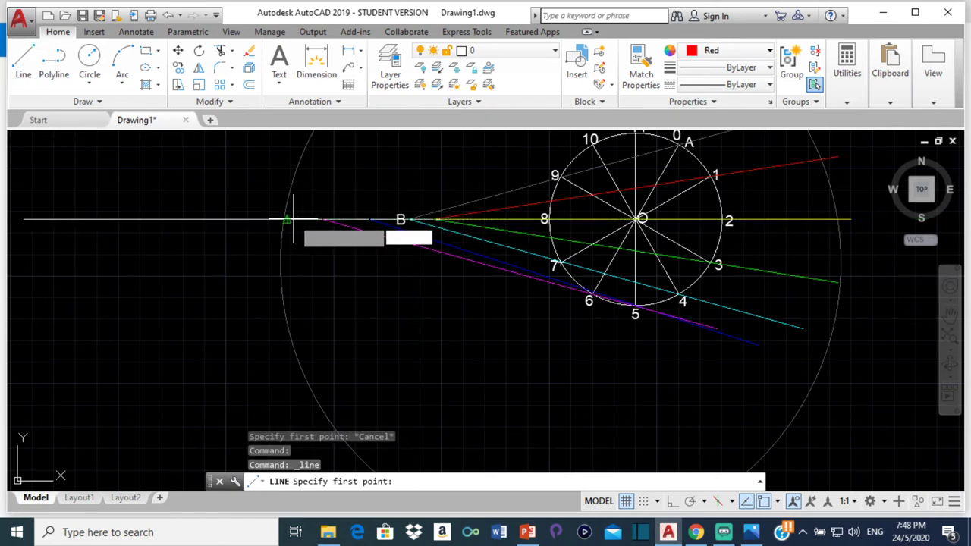
{"action": "scroll", "coordinate": [294, 220], "scroll_direction": "up", "scroll_amount": 5}
{"action": "left_click", "coordinate": [253, 219]}
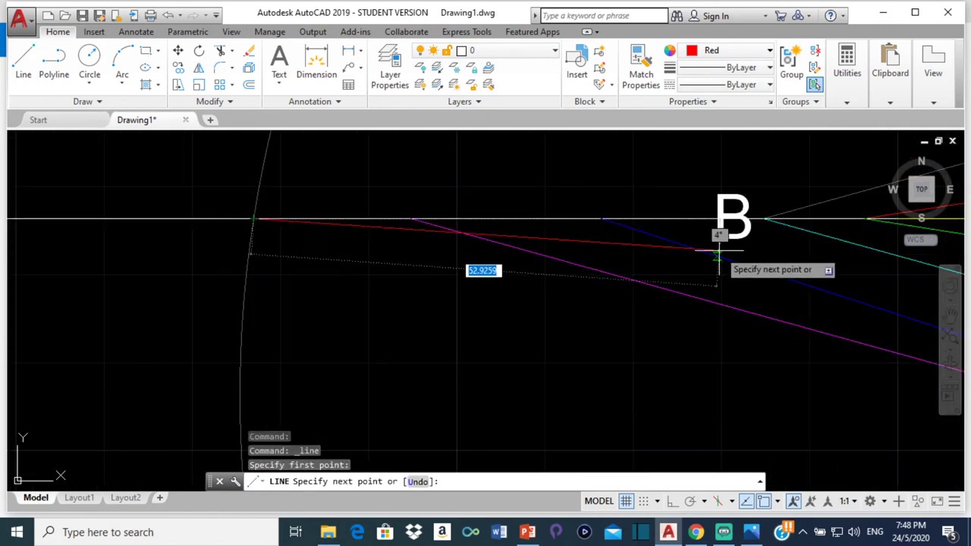
{"action": "scroll", "coordinate": [683, 242], "scroll_direction": "down", "scroll_amount": 3}
{"action": "scroll", "coordinate": [596, 274], "scroll_direction": "up", "scroll_amount": 3}
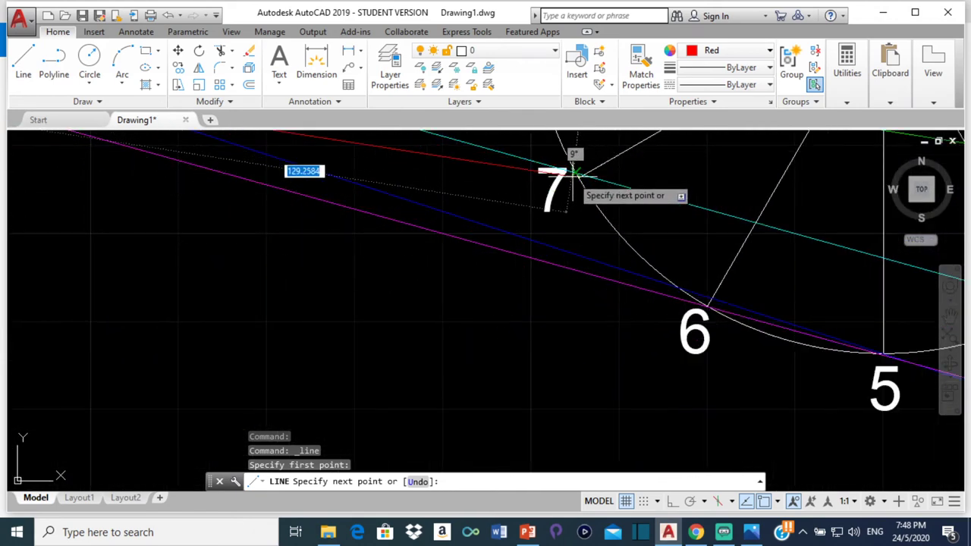
{"action": "scroll", "coordinate": [599, 186], "scroll_direction": "up", "scroll_amount": 5}
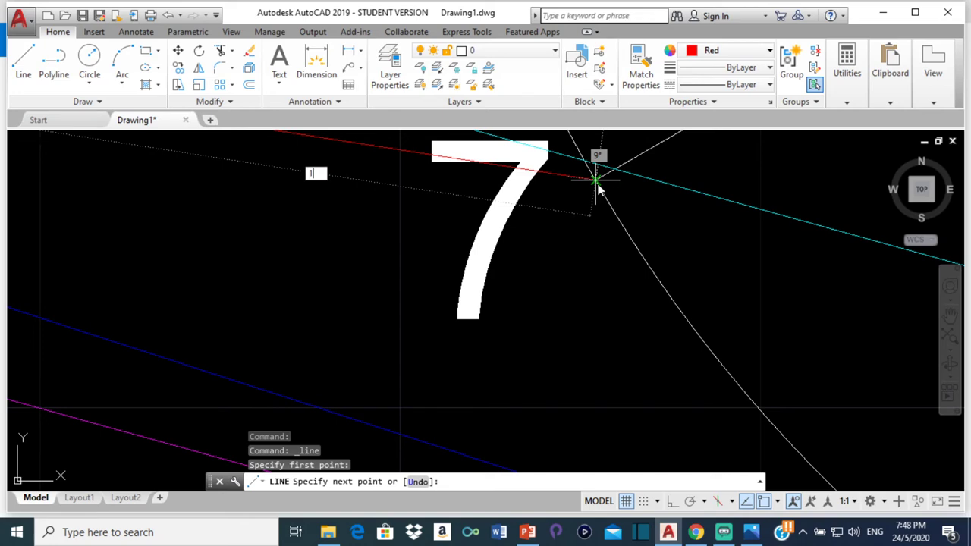
{"action": "type", "text": "190"}
{"action": "key", "text": "Return"}
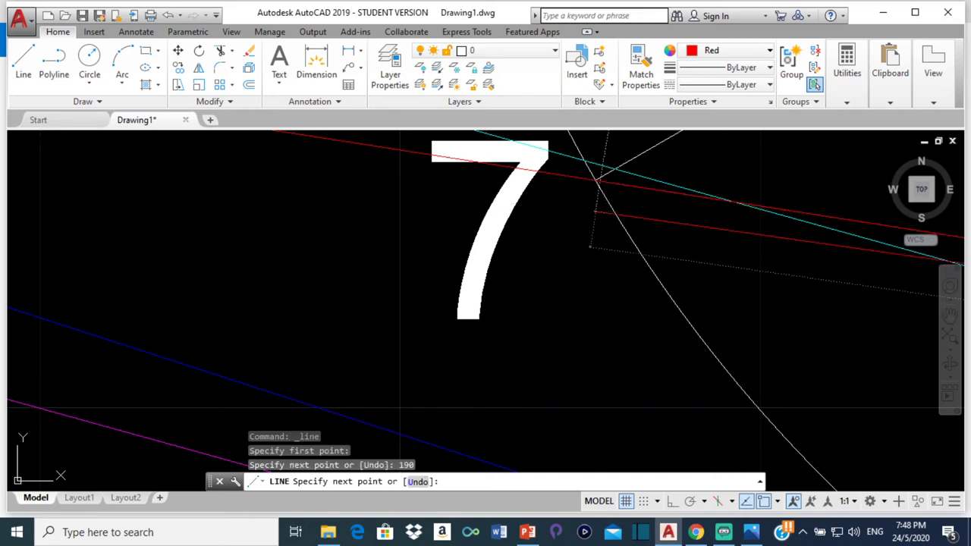
{"action": "key", "text": "Return"}
Move the large construction circle so that its centre goes from point 7 to point 8 on the crank circle
{"action": "scroll", "coordinate": [576, 171], "scroll_direction": "down", "scroll_amount": 5}
{"action": "scroll", "coordinate": [576, 171], "scroll_direction": "down", "scroll_amount": 2}
{"action": "middle_click_drag", "start_coordinate": [577, 171], "coordinate": [586, 305]}
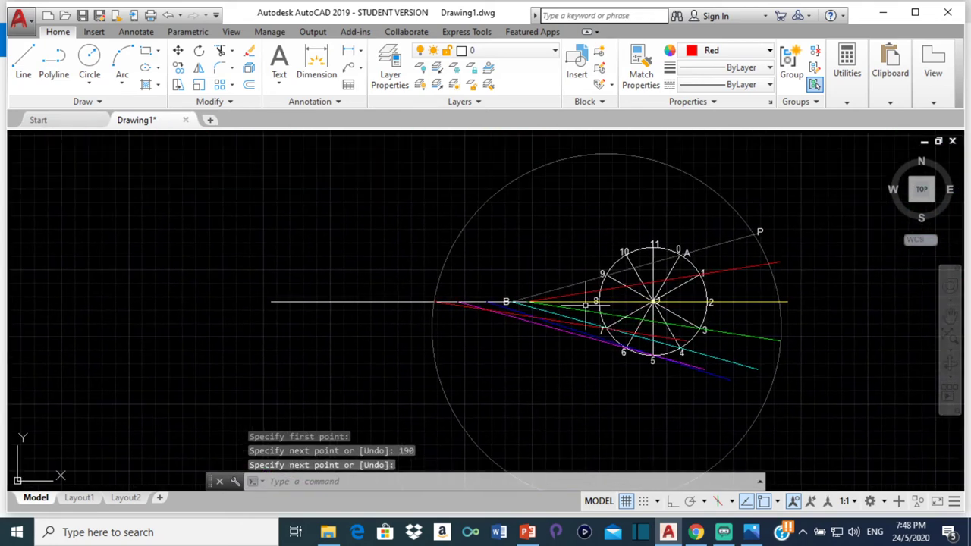
{"action": "left_click", "coordinate": [476, 210]}
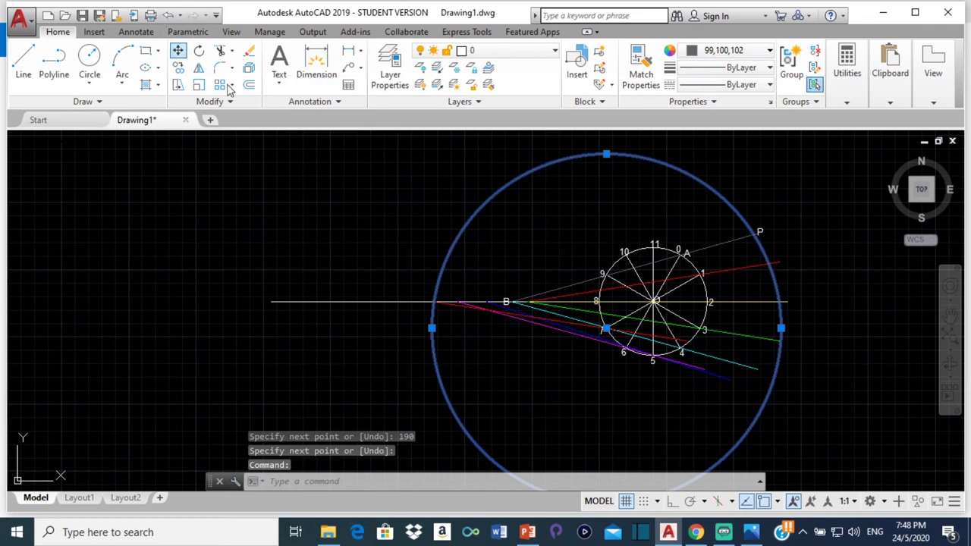
{"action": "type", "text": "m"}
{"action": "key", "text": "Return"}
{"action": "scroll", "coordinate": [712, 379], "scroll_direction": "up", "scroll_amount": 10}
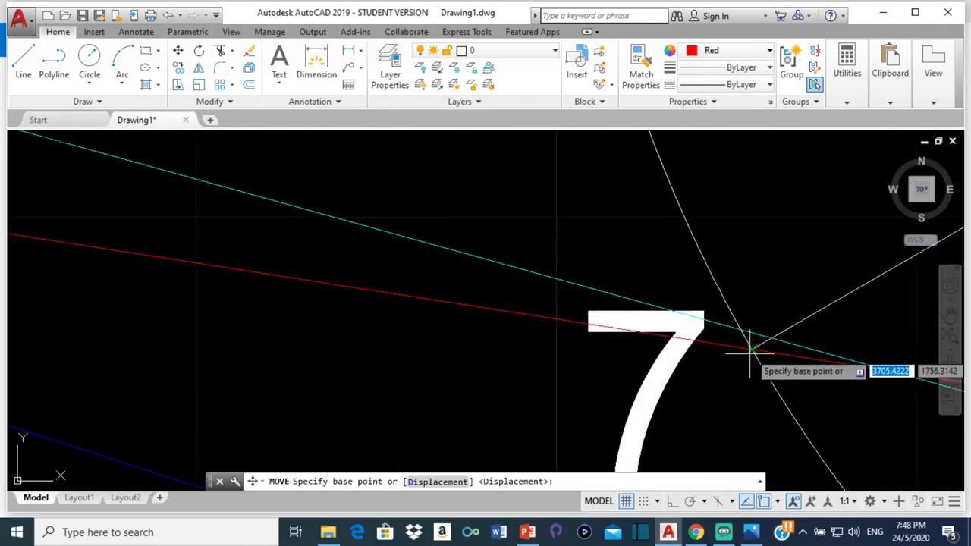
{"action": "left_click", "coordinate": [749, 350]}
{"action": "scroll", "coordinate": [753, 342], "scroll_direction": "down", "scroll_amount": 6}
{"action": "middle_click_drag", "start_coordinate": [693, 266], "coordinate": [704, 293]}
{"action": "scroll", "coordinate": [691, 263], "scroll_direction": "up", "scroll_amount": 5}
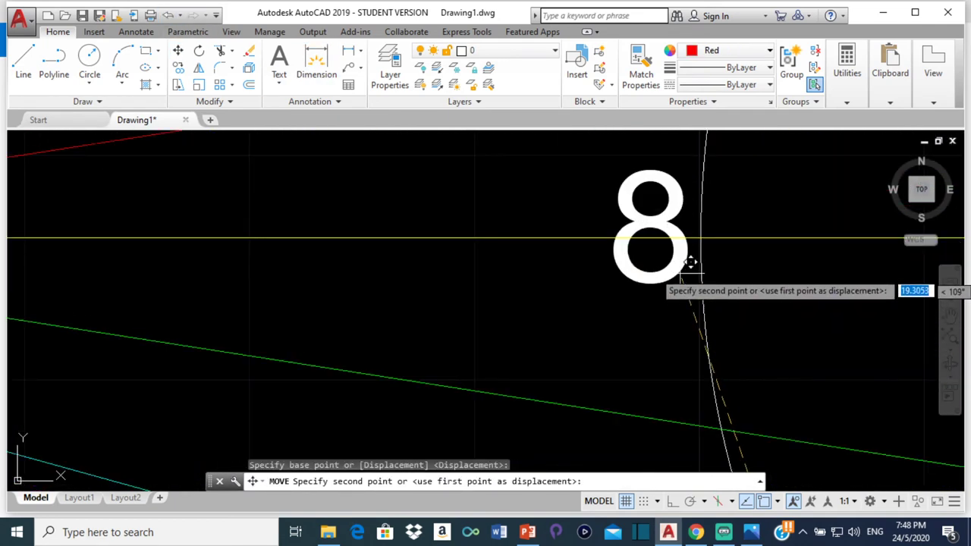
{"action": "left_click", "coordinate": [699, 237]}
{"action": "scroll", "coordinate": [696, 232], "scroll_direction": "down", "scroll_amount": 5}
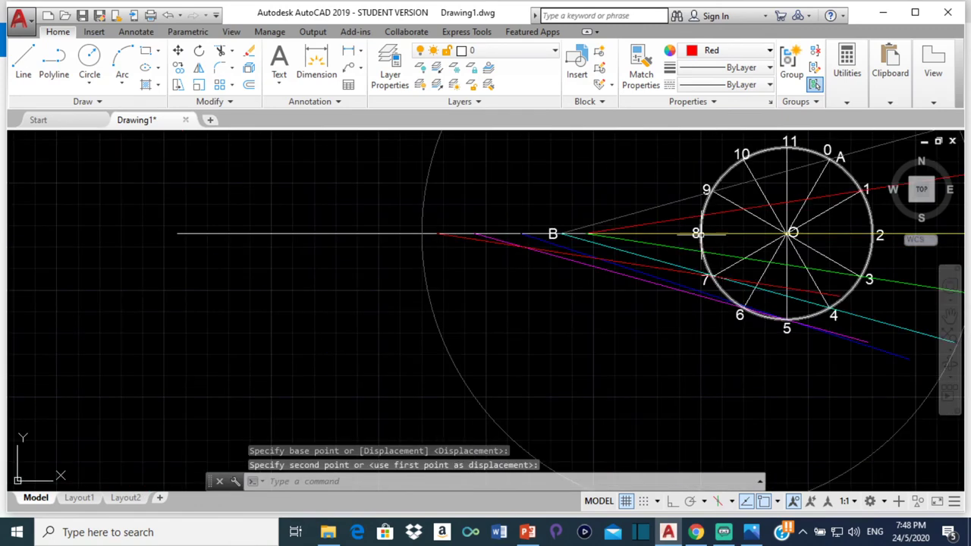
{"action": "scroll", "coordinate": [697, 233], "scroll_direction": "down", "scroll_amount": 3}
{"action": "middle_click_drag", "start_coordinate": [694, 125], "coordinate": [676, 177]}
{"action": "left_click", "coordinate": [731, 50]}
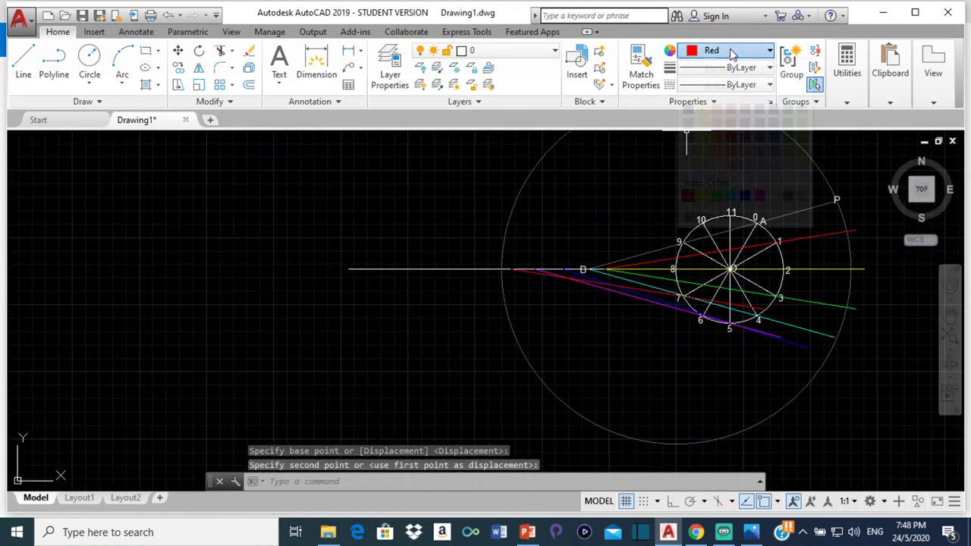
{"action": "left_click", "coordinate": [702, 195]}
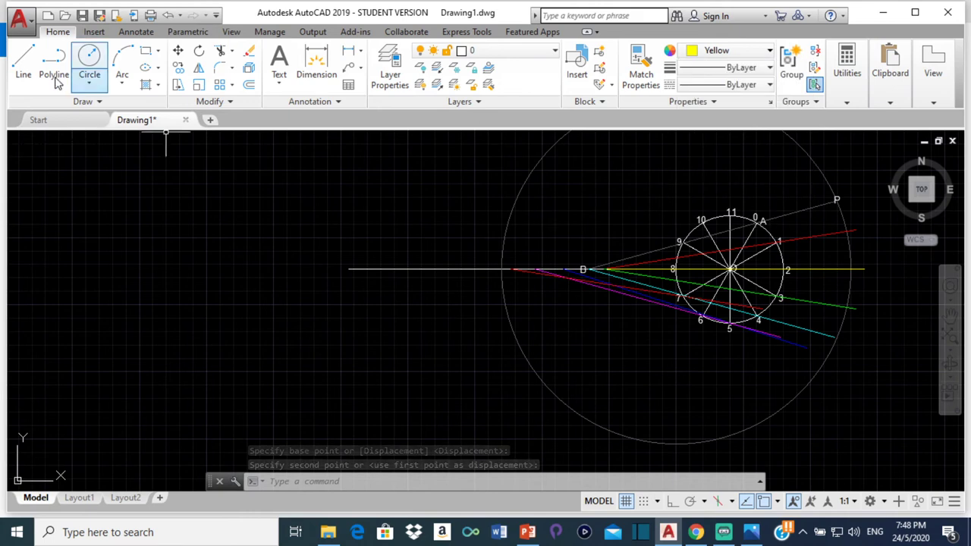
{"action": "left_click", "coordinate": [24, 62]}
{"action": "scroll", "coordinate": [505, 273], "scroll_direction": "up", "scroll_amount": 5}
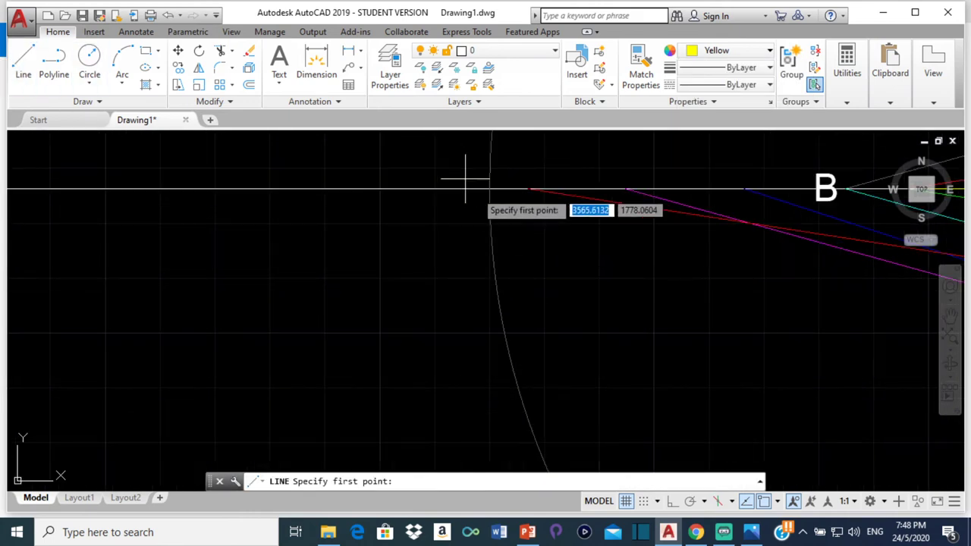
{"action": "left_click", "coordinate": [489, 190]}
{"action": "scroll", "coordinate": [489, 190], "scroll_direction": "down", "scroll_amount": 5}
{"action": "middle_click_drag", "start_coordinate": [821, 163], "coordinate": [449, 225]}
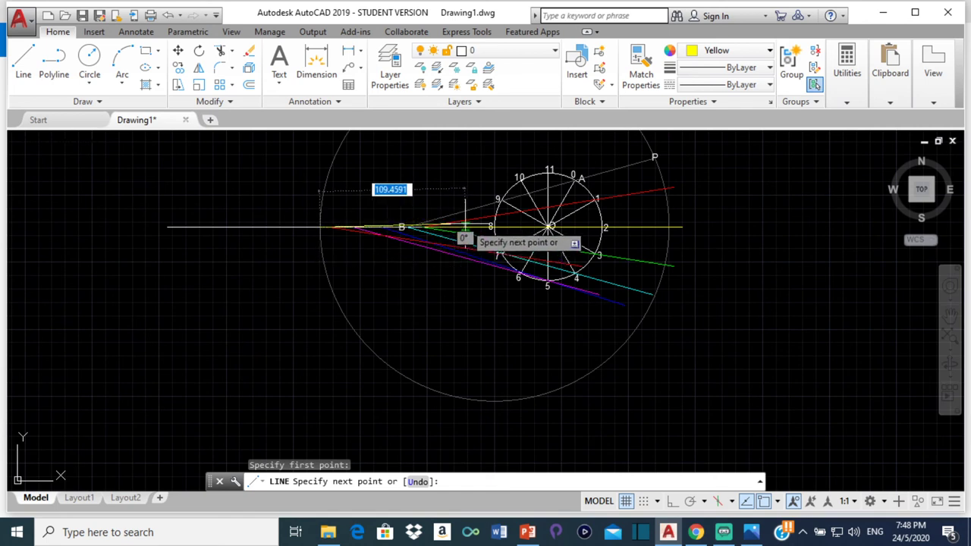
{"action": "key", "text": "Return"}
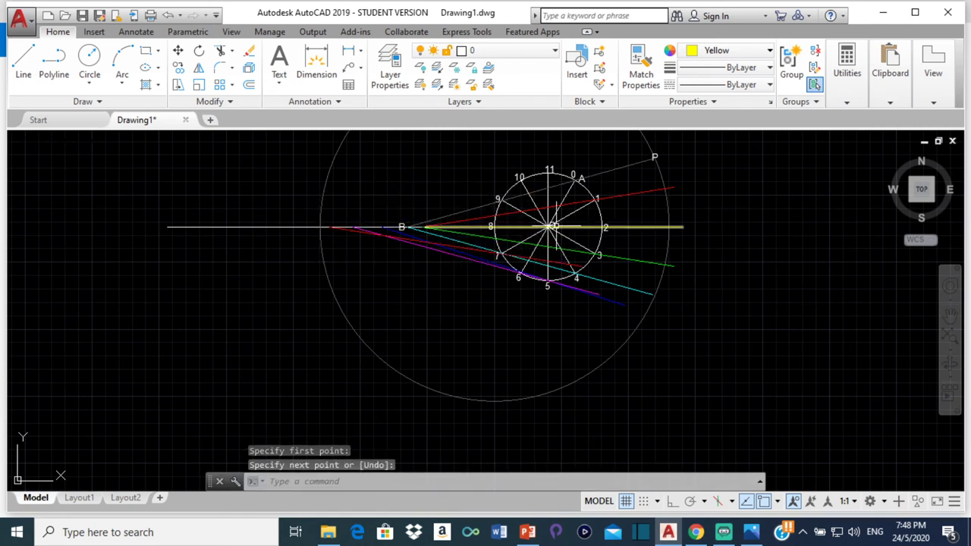
Set the current object colour to White and draw a 190 mm line from the large circle's crossing with the horizontal line through point 8
{"action": "left_click", "coordinate": [722, 52]}
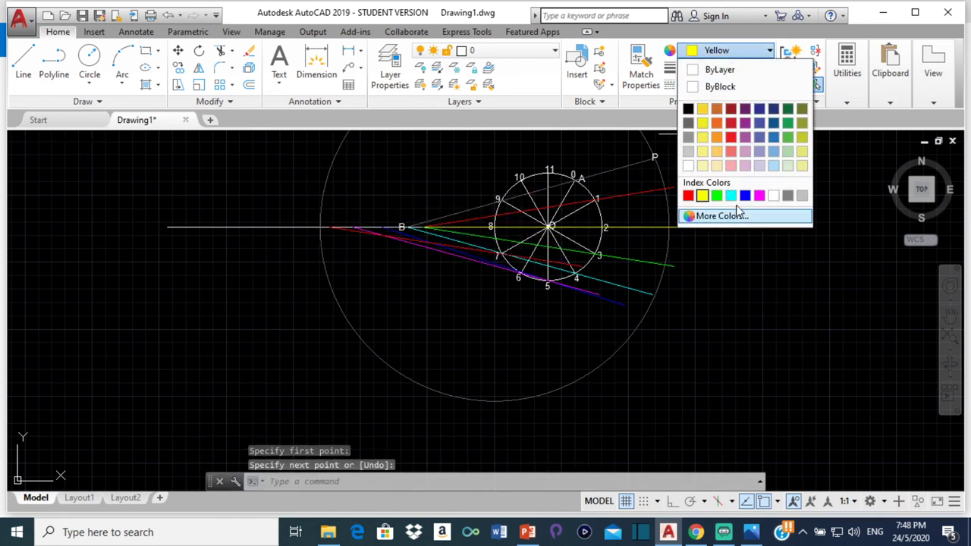
{"action": "left_click", "coordinate": [772, 196]}
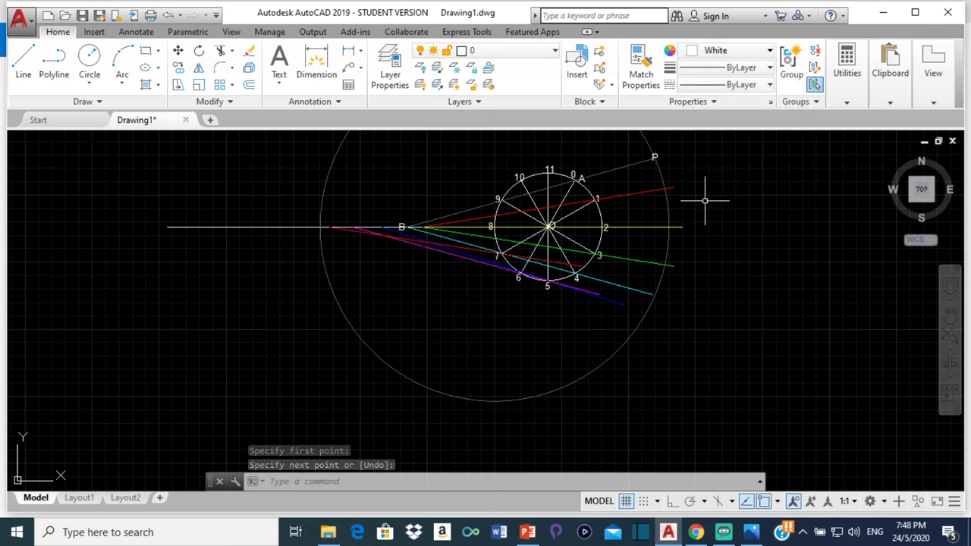
{"action": "left_click", "coordinate": [25, 67]}
{"action": "scroll", "coordinate": [326, 212], "scroll_direction": "up", "scroll_amount": 4}
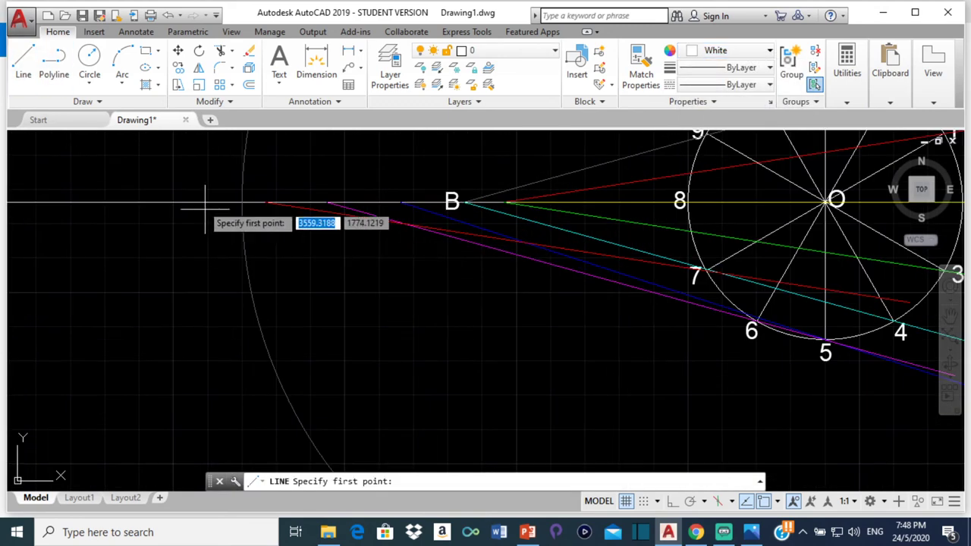
{"action": "left_click", "coordinate": [247, 201]}
{"action": "scroll", "coordinate": [699, 195], "scroll_direction": "up", "scroll_amount": 5}
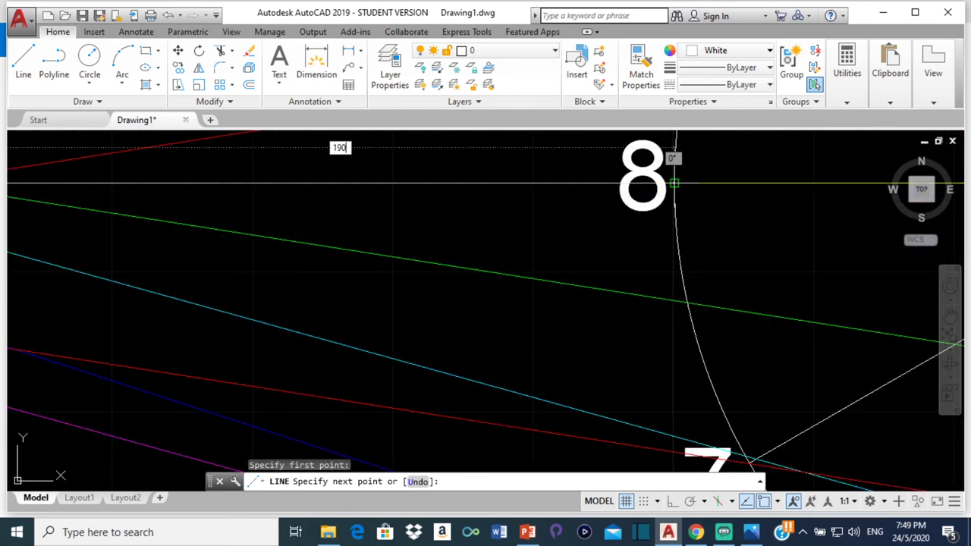
{"action": "type", "text": "190"}
{"action": "key", "text": "Return"}
{"action": "key", "text": "Return"}
Move the large construction circle so that its centre goes from point 8 to point 9 on the crank circle
{"action": "scroll", "coordinate": [557, 197], "scroll_direction": "down", "scroll_amount": 7}
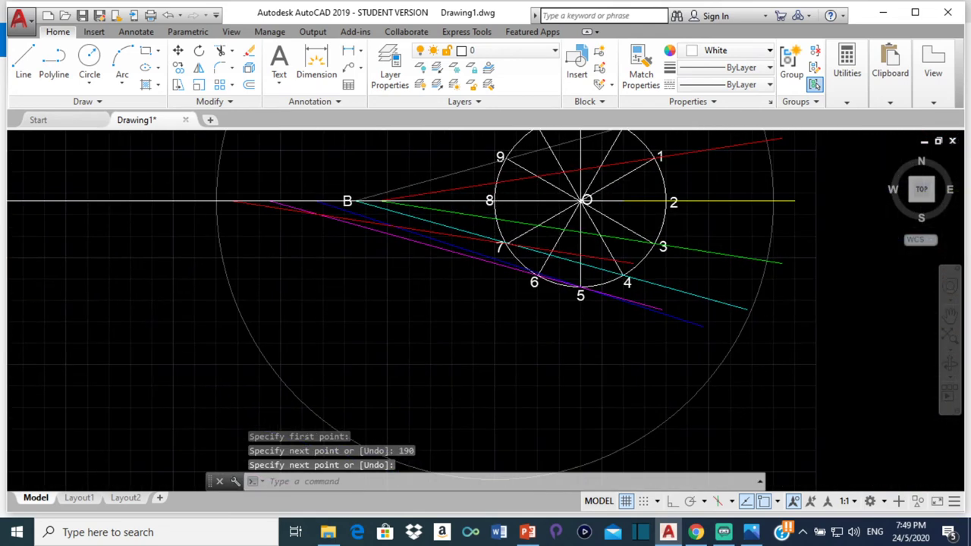
{"action": "scroll", "coordinate": [557, 197], "scroll_direction": "up", "scroll_amount": 4}
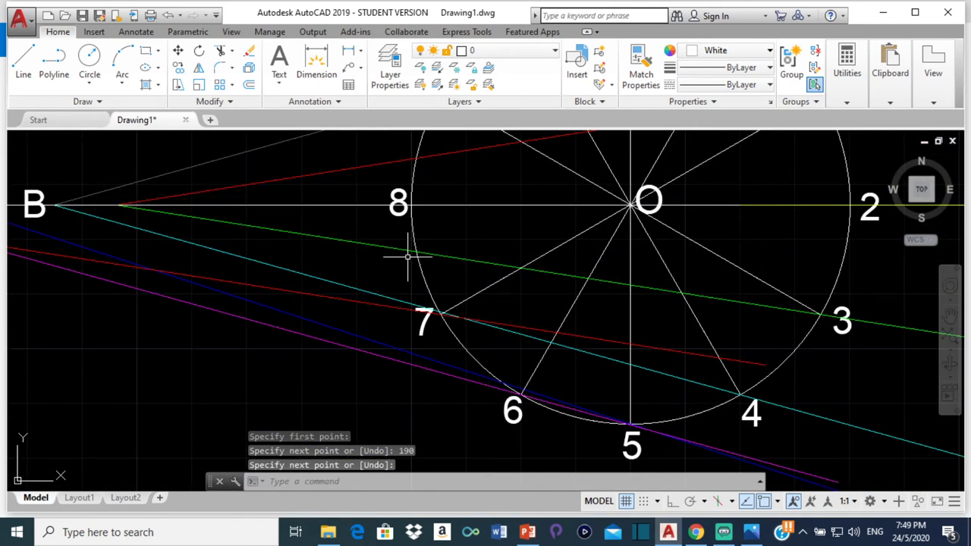
{"action": "scroll", "coordinate": [407, 258], "scroll_direction": "down", "scroll_amount": 2}
{"action": "middle_click_drag", "start_coordinate": [380, 185], "coordinate": [379, 224]}
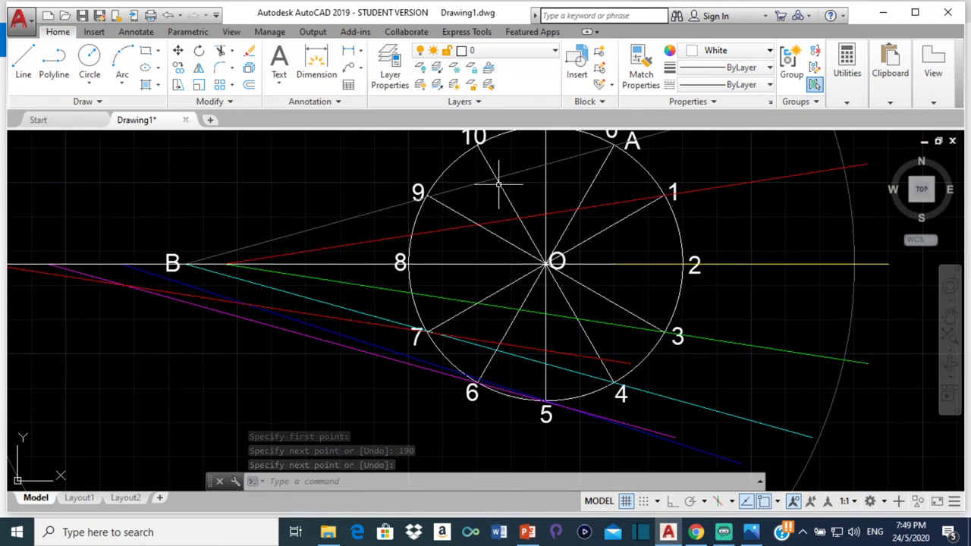
{"action": "scroll", "coordinate": [498, 183], "scroll_direction": "down", "scroll_amount": 4}
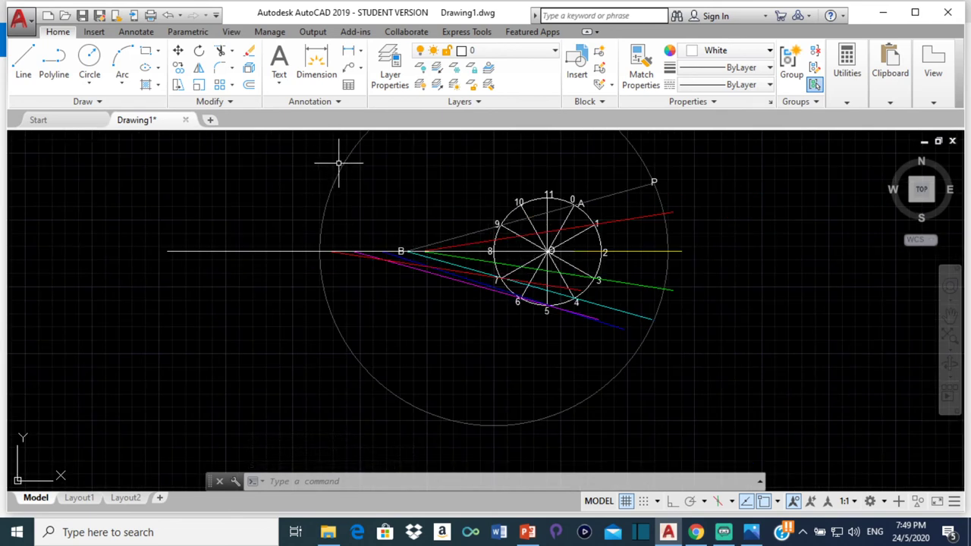
{"action": "left_click", "coordinate": [341, 163]}
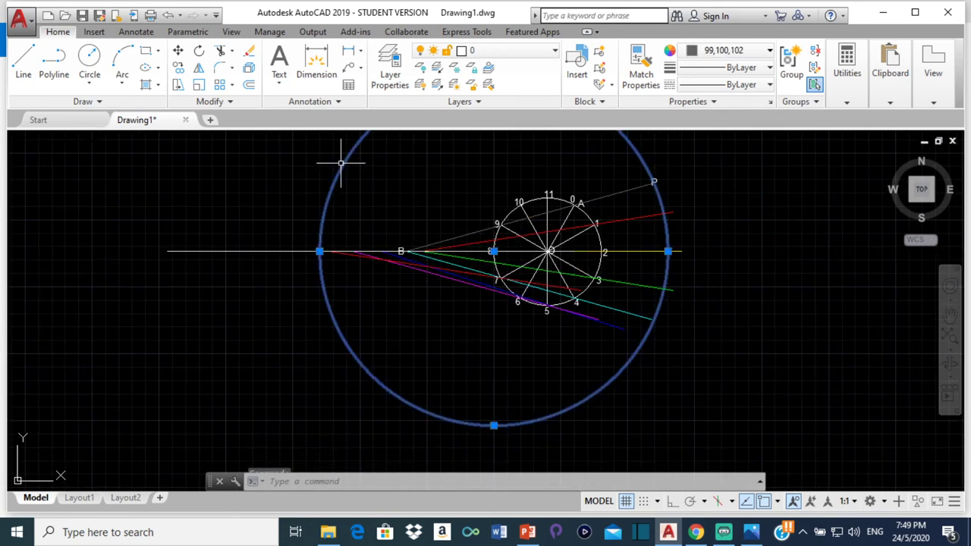
{"action": "left_click", "coordinate": [178, 50]}
{"action": "scroll", "coordinate": [550, 261], "scroll_direction": "up", "scroll_amount": 10}
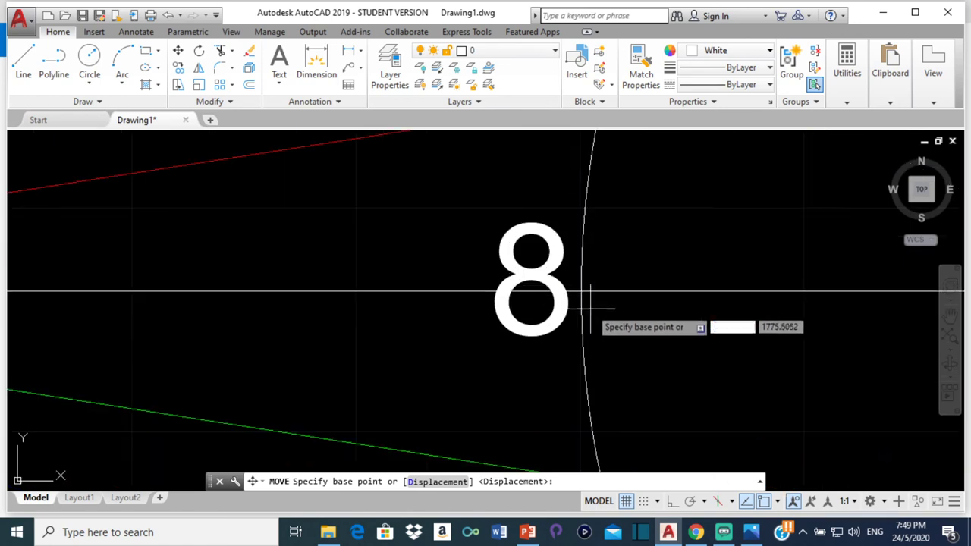
{"action": "left_click", "coordinate": [584, 293]}
{"action": "scroll", "coordinate": [581, 199], "scroll_direction": "down", "scroll_amount": 6}
{"action": "scroll", "coordinate": [565, 288], "scroll_direction": "up", "scroll_amount": 6}
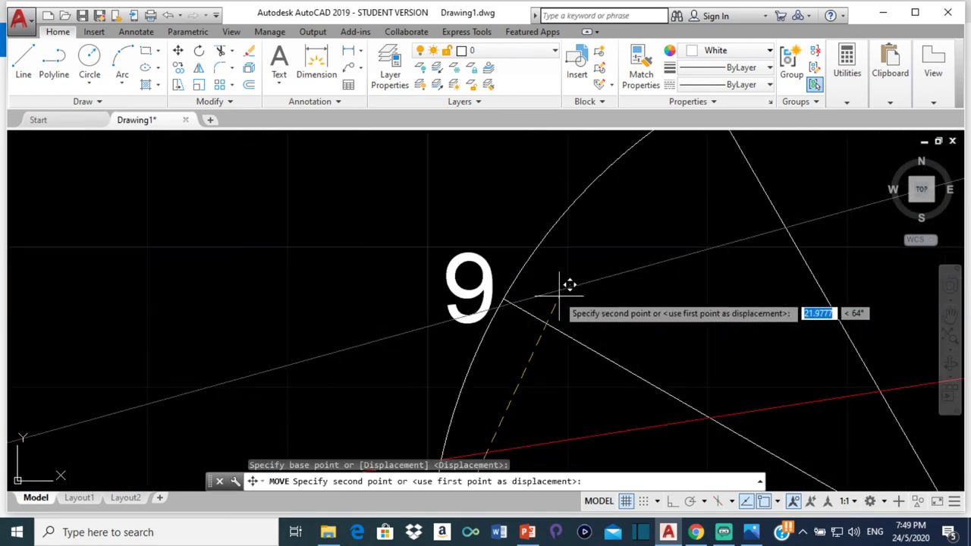
{"action": "scroll", "coordinate": [568, 285], "scroll_direction": "up", "scroll_amount": 4}
{"action": "left_click", "coordinate": [544, 300]}
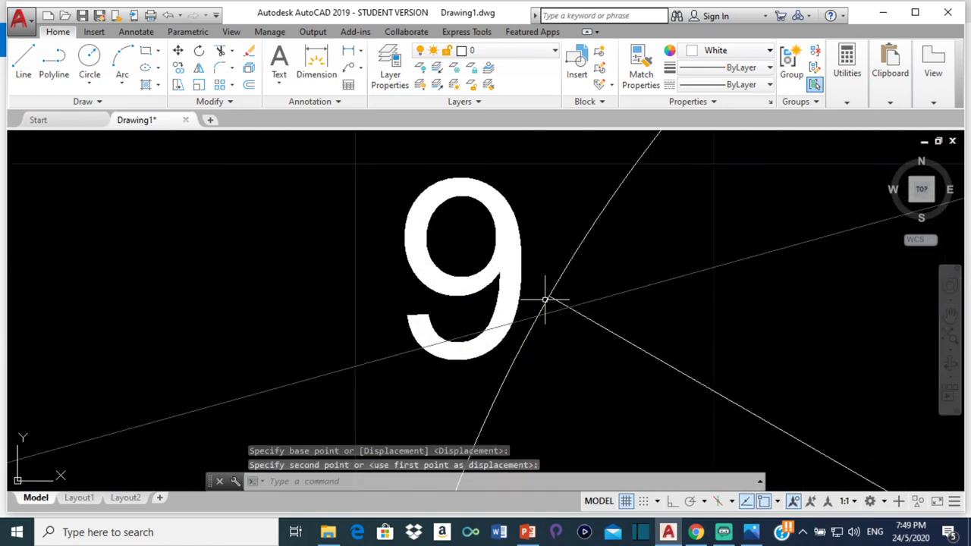
{"action": "scroll", "coordinate": [519, 247], "scroll_direction": "down", "scroll_amount": 6}
{"action": "left_click", "coordinate": [728, 51]}
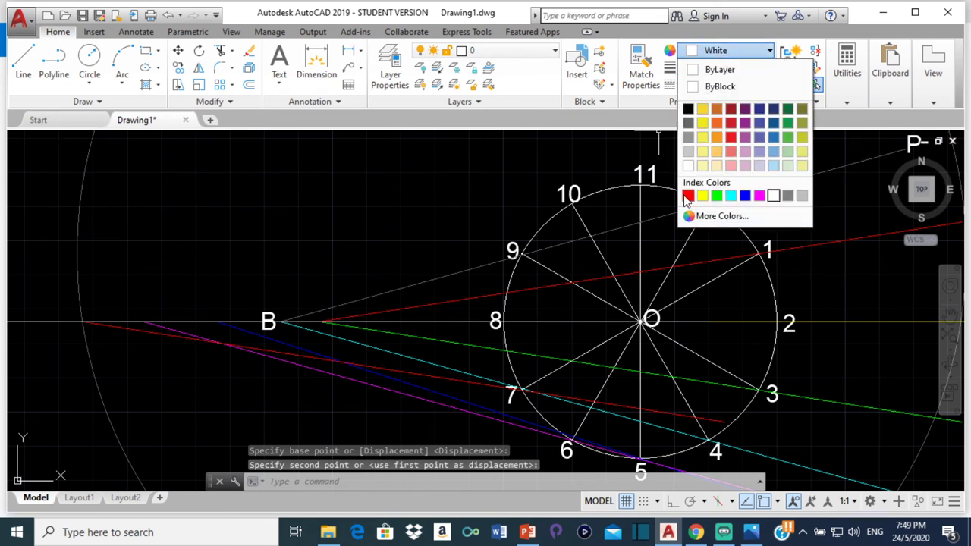
{"action": "left_click", "coordinate": [687, 196]}
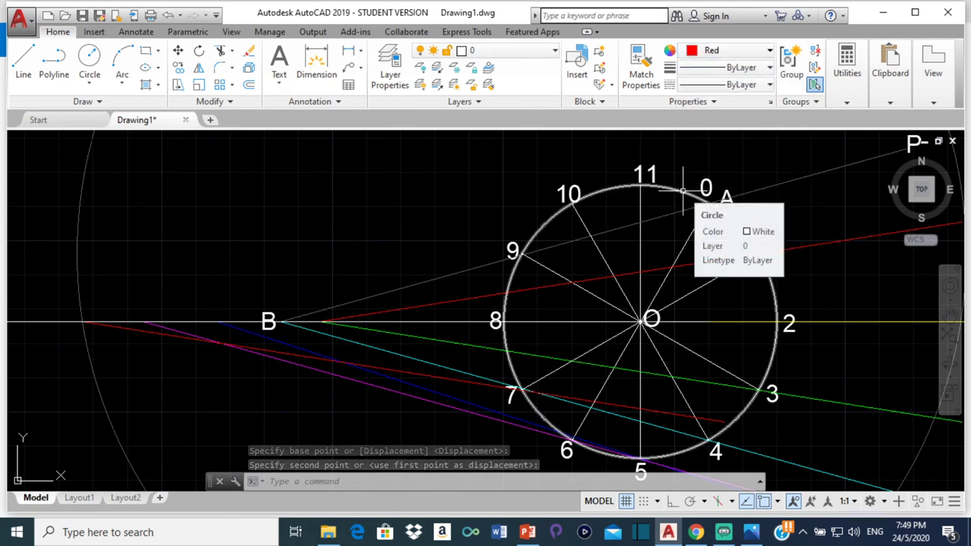
Set the current object colour to Yellow and draw a 190 mm line from the large circle's crossing with the horizontal line through point 9
{"action": "left_click", "coordinate": [730, 51]}
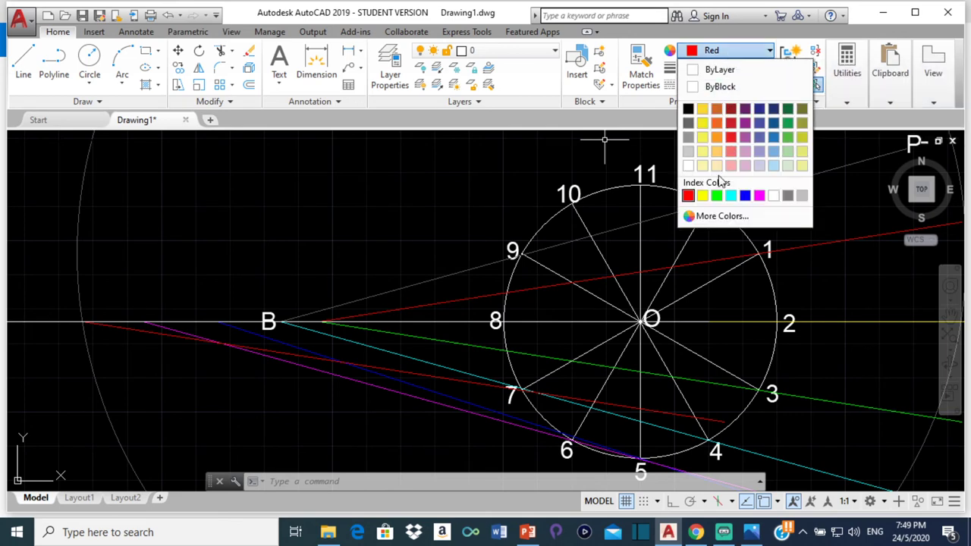
{"action": "left_click", "coordinate": [702, 196]}
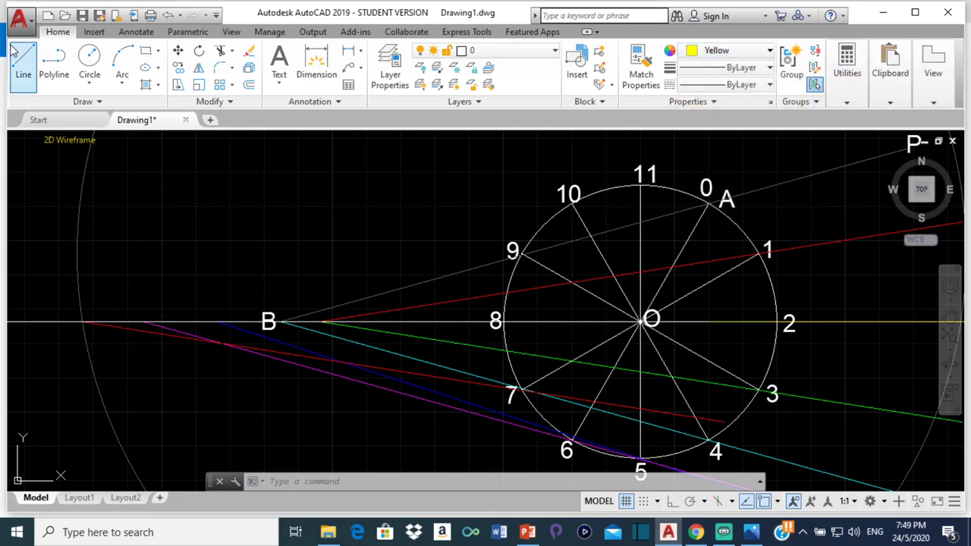
{"action": "left_click", "coordinate": [31, 85]}
{"action": "scroll", "coordinate": [137, 403], "scroll_direction": "up", "scroll_amount": 2}
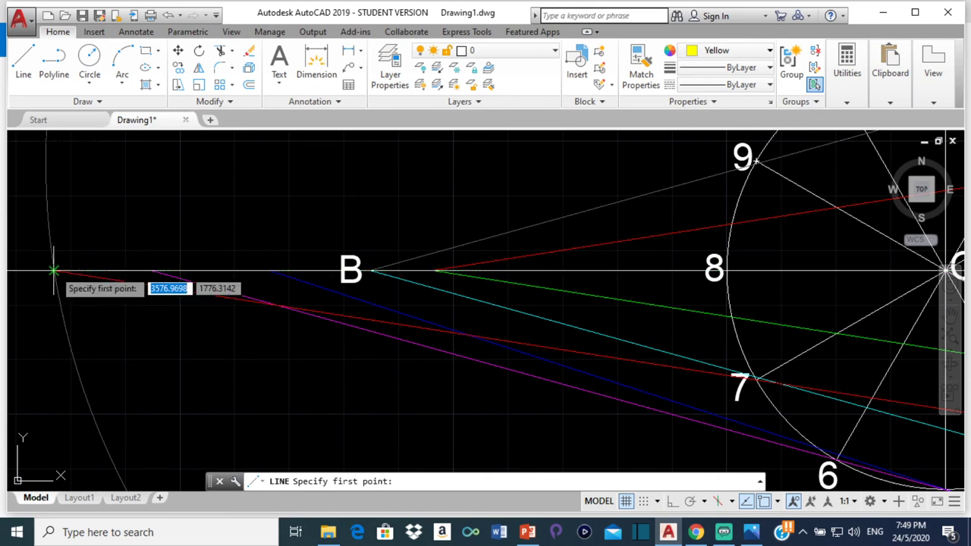
{"action": "left_click", "coordinate": [53, 271]}
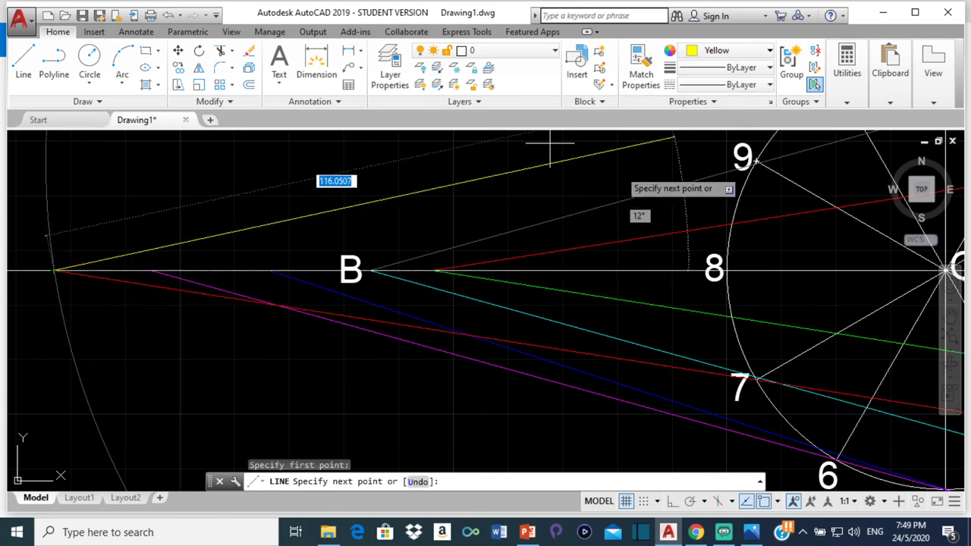
{"action": "scroll", "coordinate": [918, 186], "scroll_direction": "down", "scroll_amount": 2}
{"action": "scroll", "coordinate": [537, 275], "scroll_direction": "up", "scroll_amount": 5}
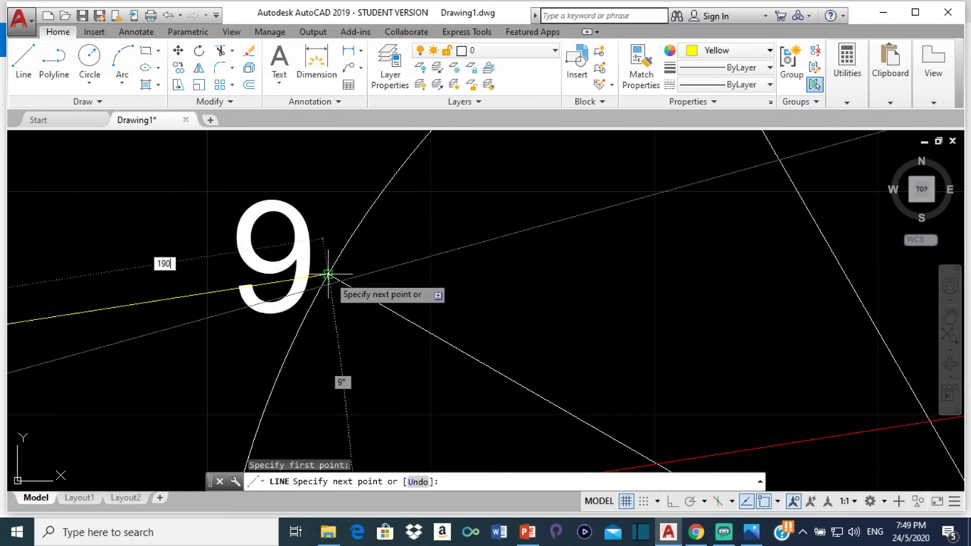
{"action": "type", "text": "190"}
{"action": "key", "text": "Return"}
{"action": "key", "text": "Return"}
{"action": "scroll", "coordinate": [329, 275], "scroll_direction": "down", "scroll_amount": 5}
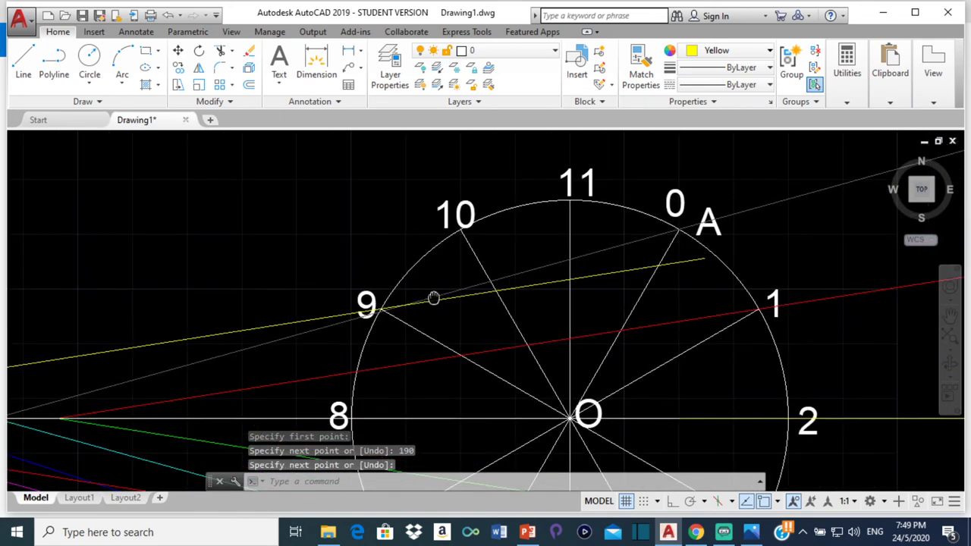
Move the large construction circle so that its centre goes from point 9 to point 10 on the crank circle
{"action": "middle_click_drag", "start_coordinate": [418, 242], "coordinate": [476, 319]}
{"action": "left_click", "coordinate": [435, 273]}
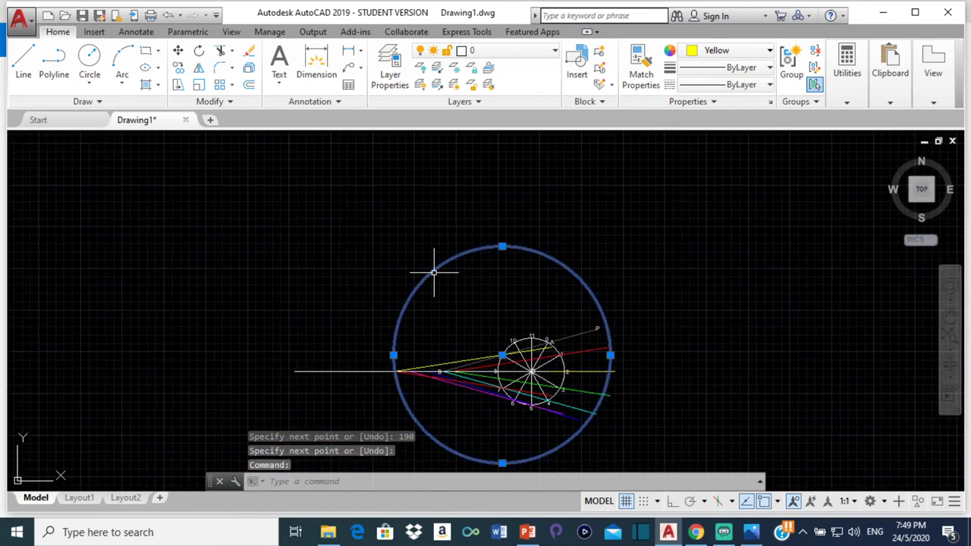
{"action": "left_click", "coordinate": [178, 53]}
{"action": "scroll", "coordinate": [485, 333], "scroll_direction": "up", "scroll_amount": 8}
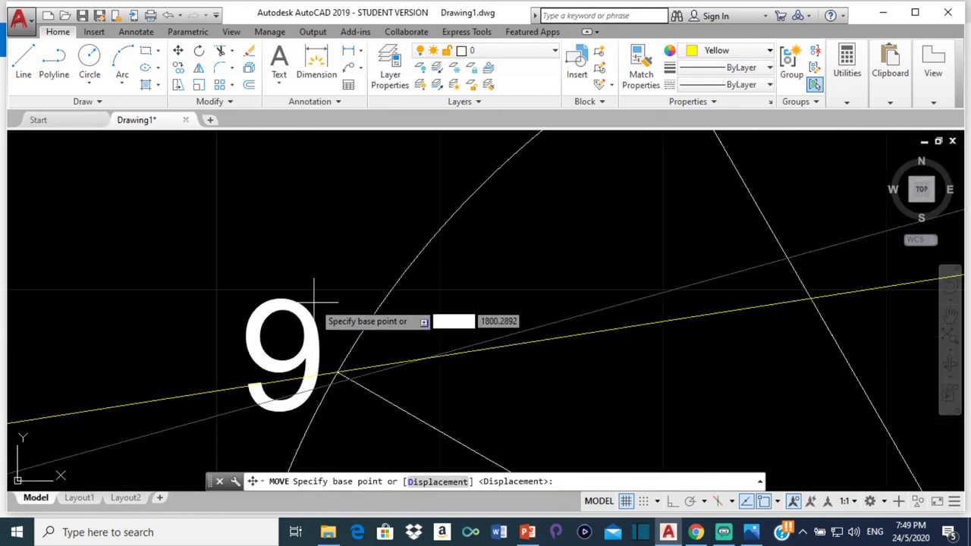
{"action": "scroll", "coordinate": [313, 300], "scroll_direction": "up", "scroll_amount": 3}
{"action": "left_click", "coordinate": [382, 363]}
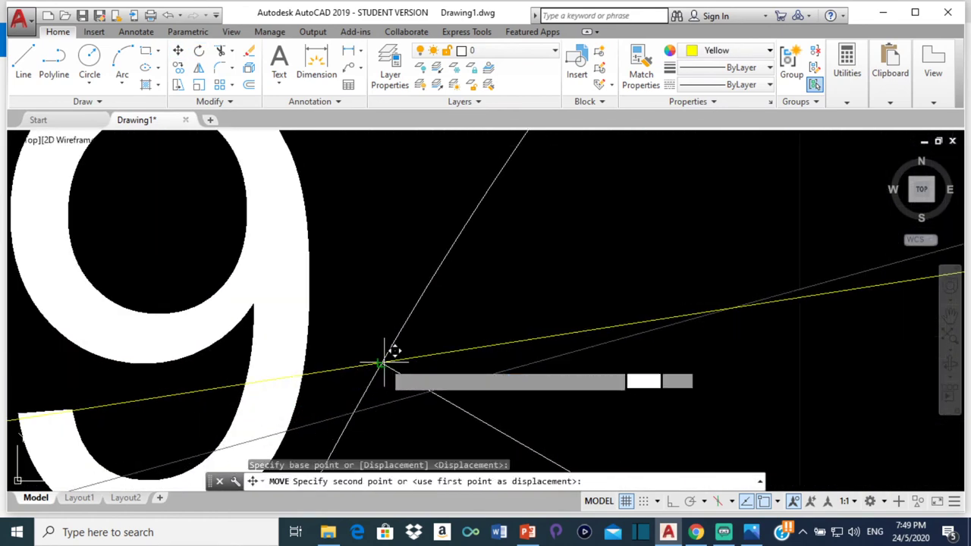
{"action": "scroll", "coordinate": [384, 363], "scroll_direction": "down", "scroll_amount": 5}
{"action": "scroll", "coordinate": [526, 292], "scroll_direction": "up", "scroll_amount": 6}
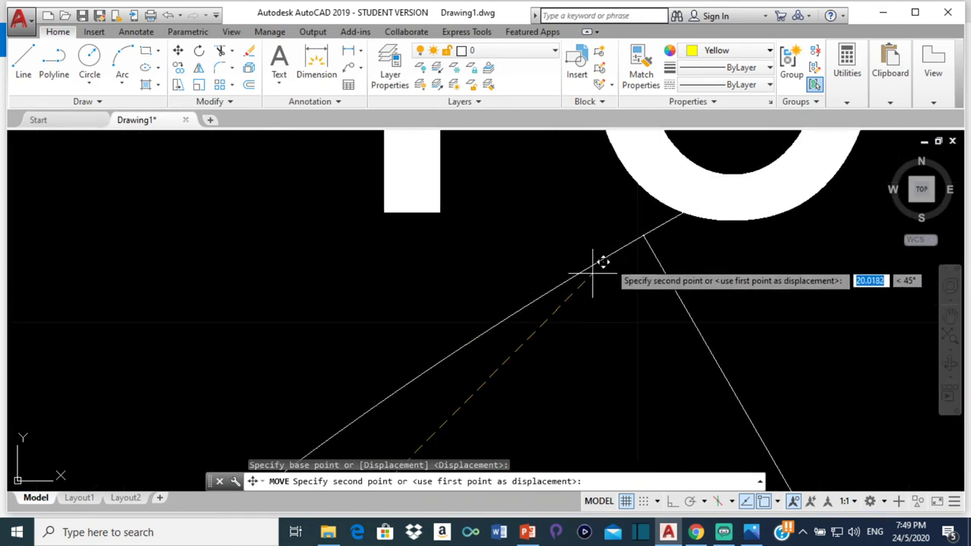
{"action": "left_click", "coordinate": [643, 235]}
{"action": "scroll", "coordinate": [643, 234], "scroll_direction": "down", "scroll_amount": 5}
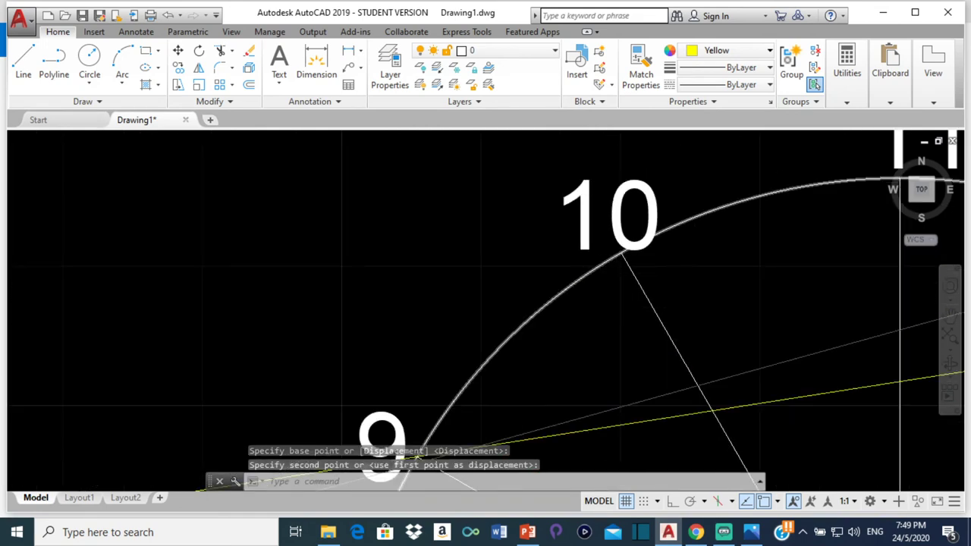
Set the current object colour to Green and draw a 190 mm line from the large circle's crossing with the horizontal line through point 10
{"action": "left_click", "coordinate": [736, 51]}
{"action": "left_click", "coordinate": [716, 195]}
{"action": "scroll", "coordinate": [620, 277], "scroll_direction": "down", "scroll_amount": 8}
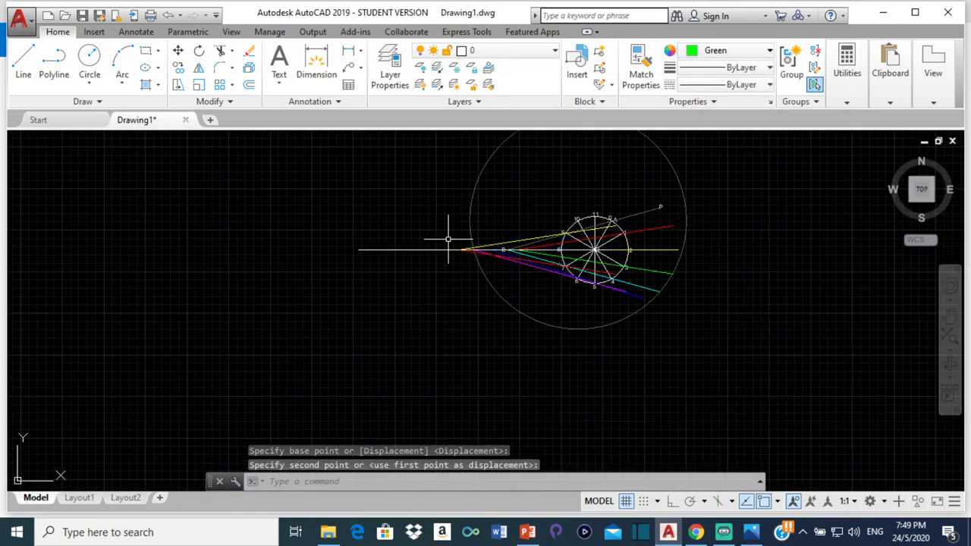
{"action": "left_click", "coordinate": [23, 65]}
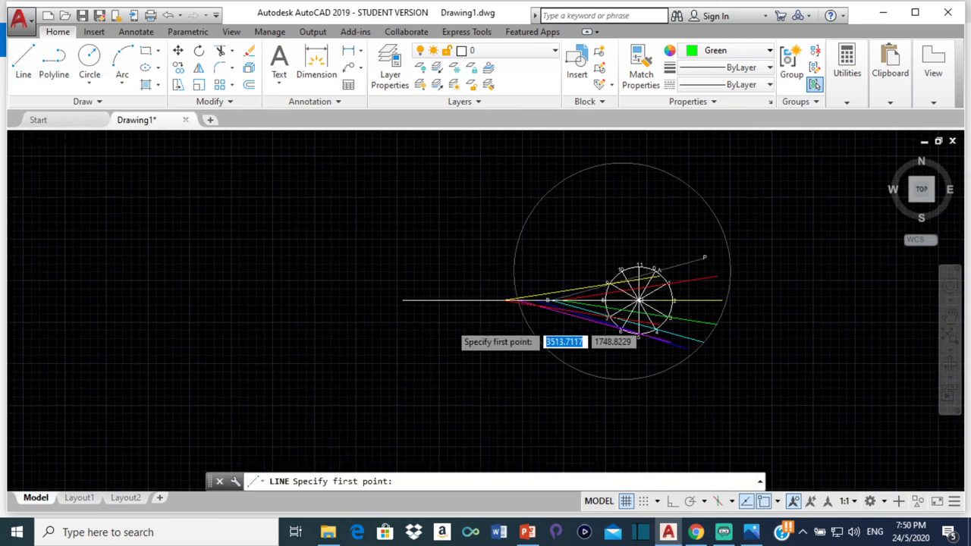
{"action": "scroll", "coordinate": [607, 303], "scroll_direction": "up", "scroll_amount": 5}
{"action": "scroll", "coordinate": [628, 281], "scroll_direction": "up", "scroll_amount": 3}
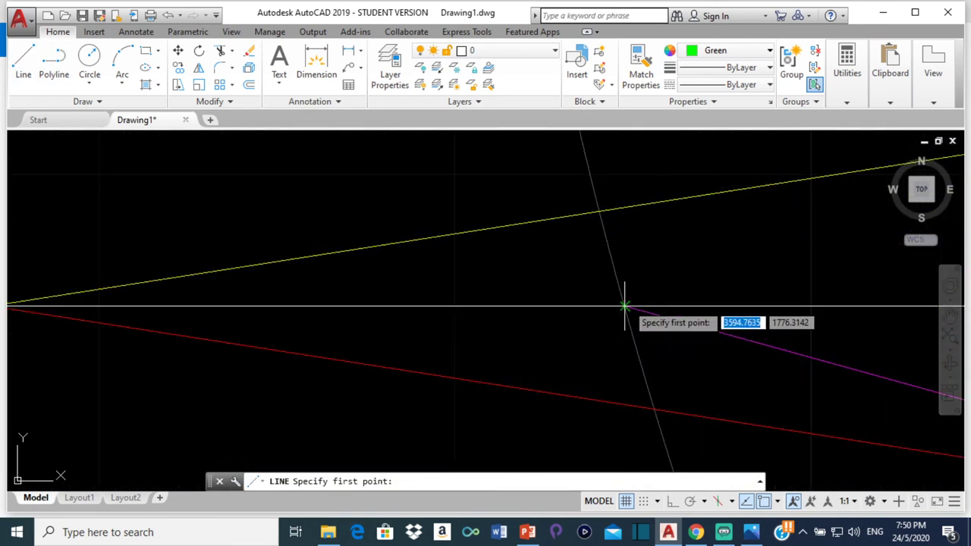
{"action": "left_click", "coordinate": [626, 303]}
{"action": "scroll", "coordinate": [635, 299], "scroll_direction": "down", "scroll_amount": 3}
{"action": "middle_click_drag", "start_coordinate": [634, 298], "coordinate": [504, 322]}
{"action": "scroll", "coordinate": [503, 322], "scroll_direction": "down", "scroll_amount": 3}
{"action": "middle_click_drag", "start_coordinate": [705, 228], "coordinate": [485, 334]}
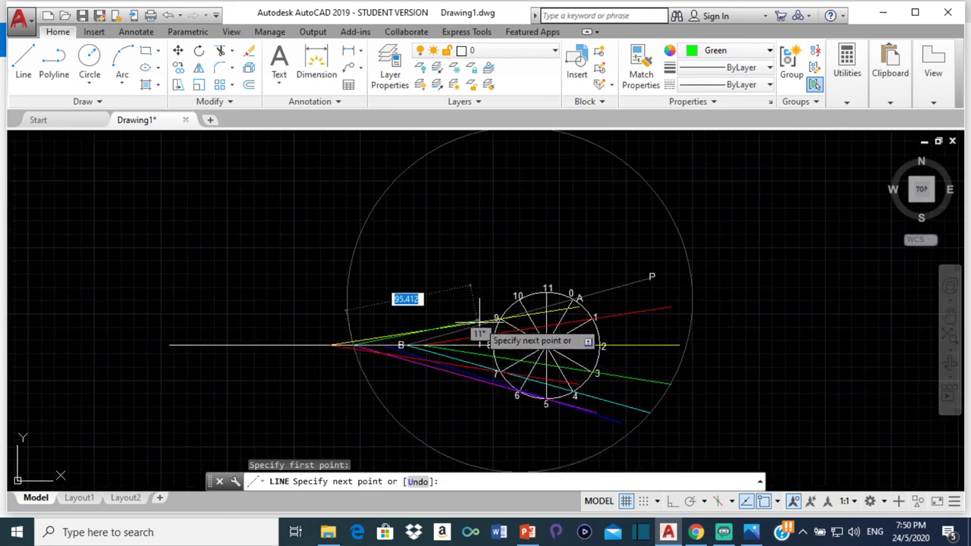
{"action": "scroll", "coordinate": [637, 220], "scroll_direction": "up", "scroll_amount": 6}
{"action": "scroll", "coordinate": [646, 201], "scroll_direction": "up", "scroll_amount": 4}
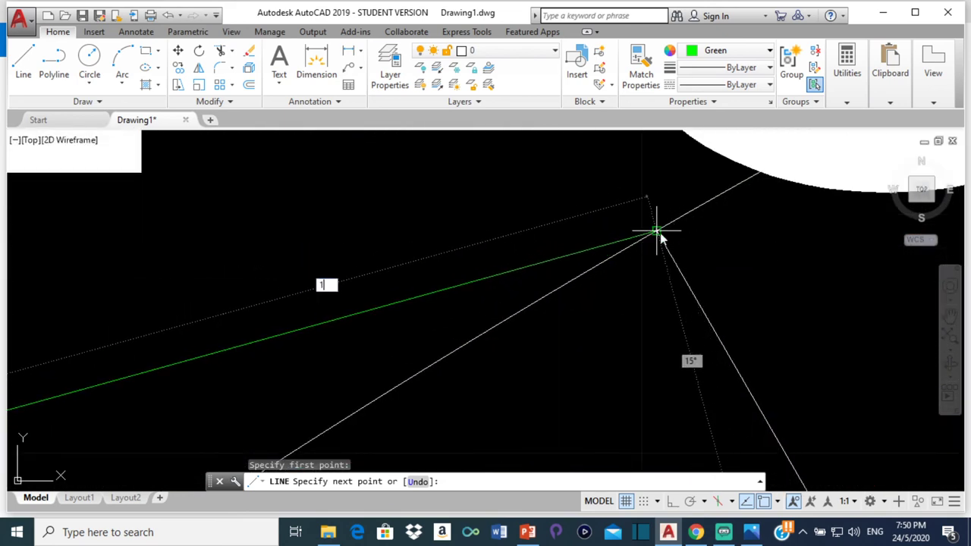
{"action": "key", "text": "Return"}
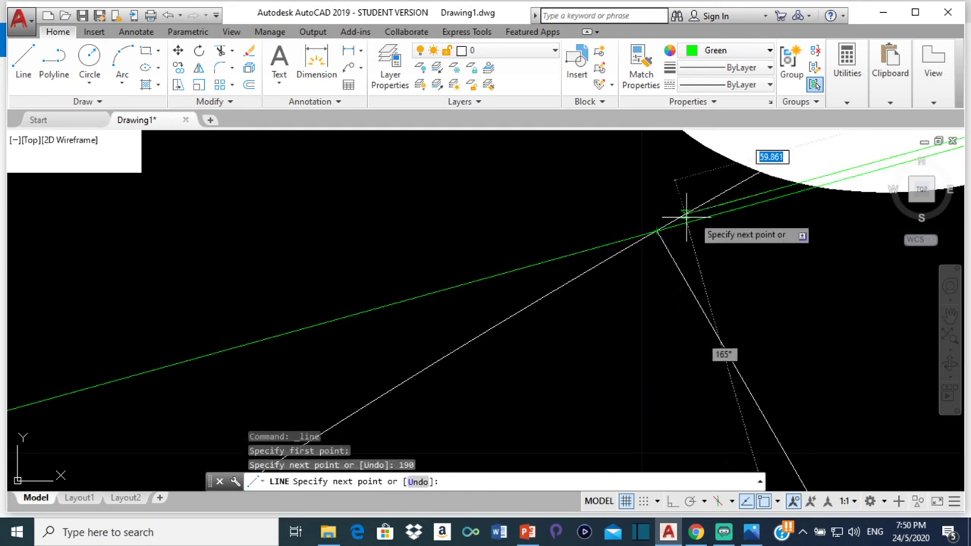
{"action": "scroll", "coordinate": [698, 228], "scroll_direction": "down", "scroll_amount": 5}
{"action": "scroll", "coordinate": [580, 288], "scroll_direction": "down", "scroll_amount": 3}
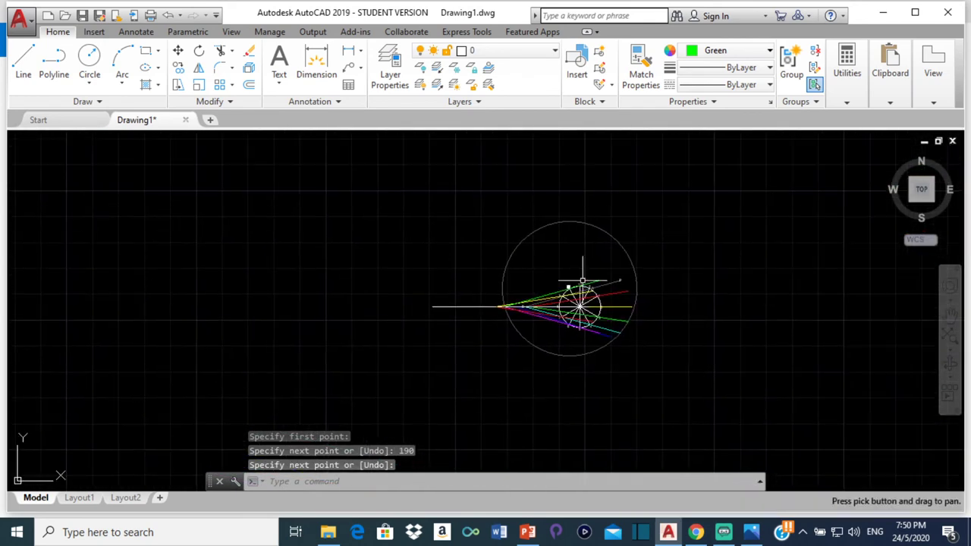
{"action": "scroll", "coordinate": [592, 242], "scroll_direction": "up", "scroll_amount": 1}
{"action": "key", "text": "Return"}
Move the large construction circle so that its centre goes from point 10 to point 11 on the crank circle
{"action": "left_click", "coordinate": [533, 268]}
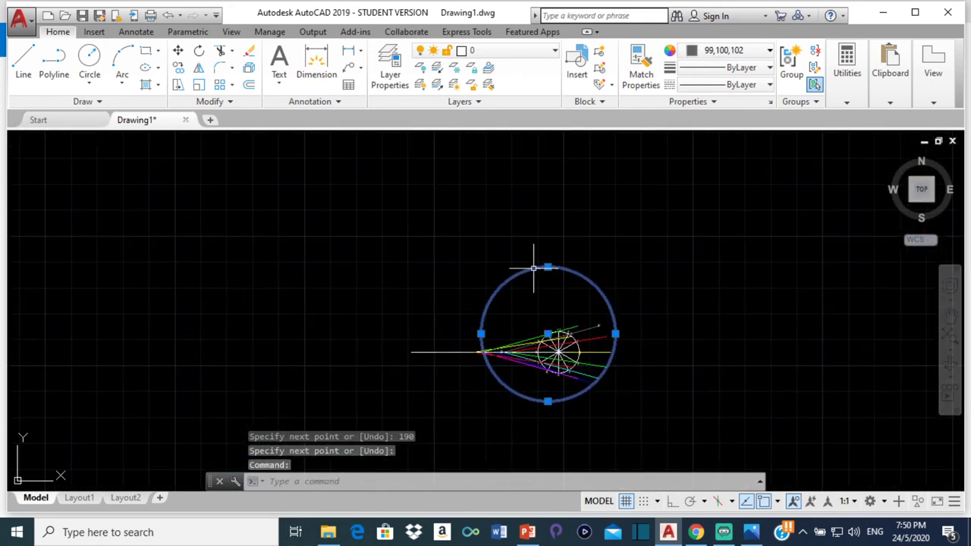
{"action": "left_click", "coordinate": [182, 50]}
{"action": "scroll", "coordinate": [570, 323], "scroll_direction": "up", "scroll_amount": 6}
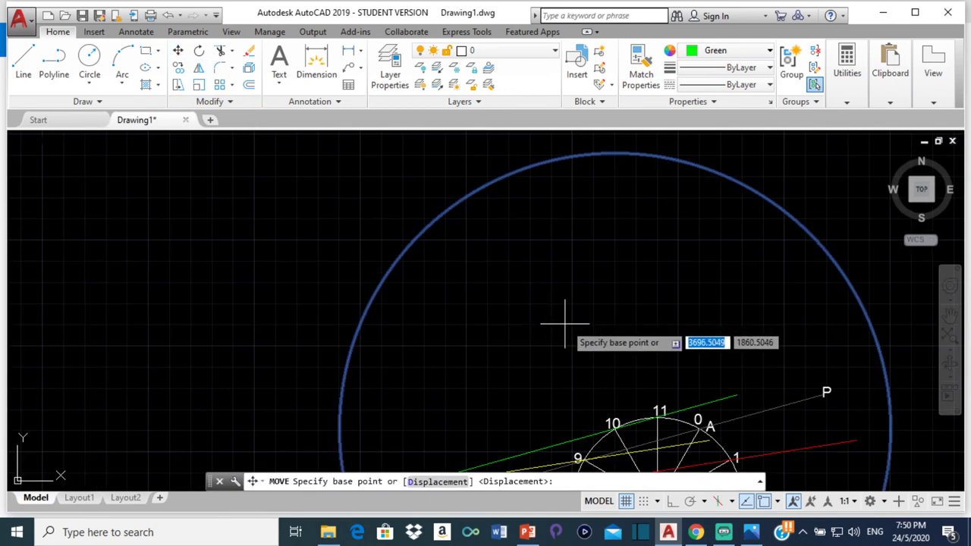
{"action": "scroll", "coordinate": [425, 227], "scroll_direction": "up", "scroll_amount": 5}
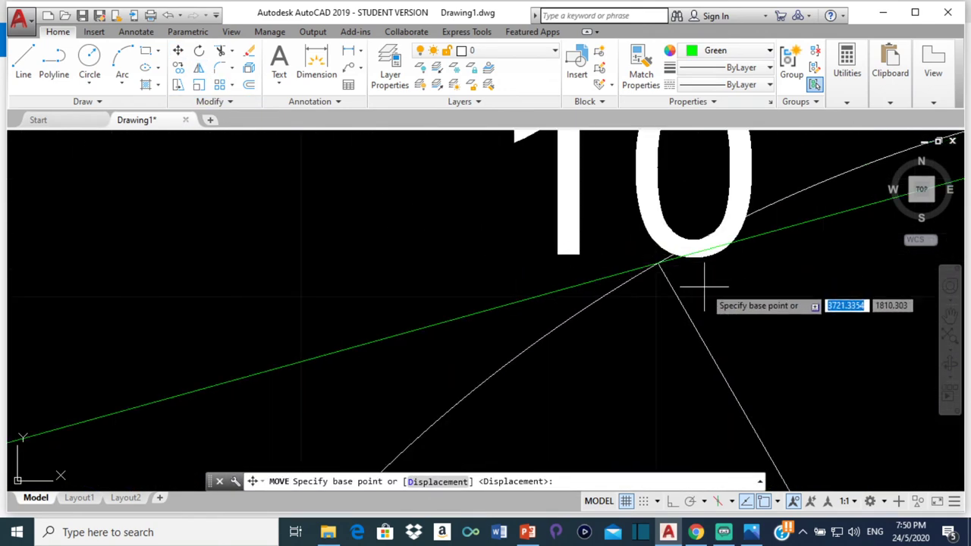
{"action": "left_click", "coordinate": [659, 262]}
{"action": "scroll", "coordinate": [728, 228], "scroll_direction": "down", "scroll_amount": 3}
{"action": "scroll", "coordinate": [754, 251], "scroll_direction": "up", "scroll_amount": 6}
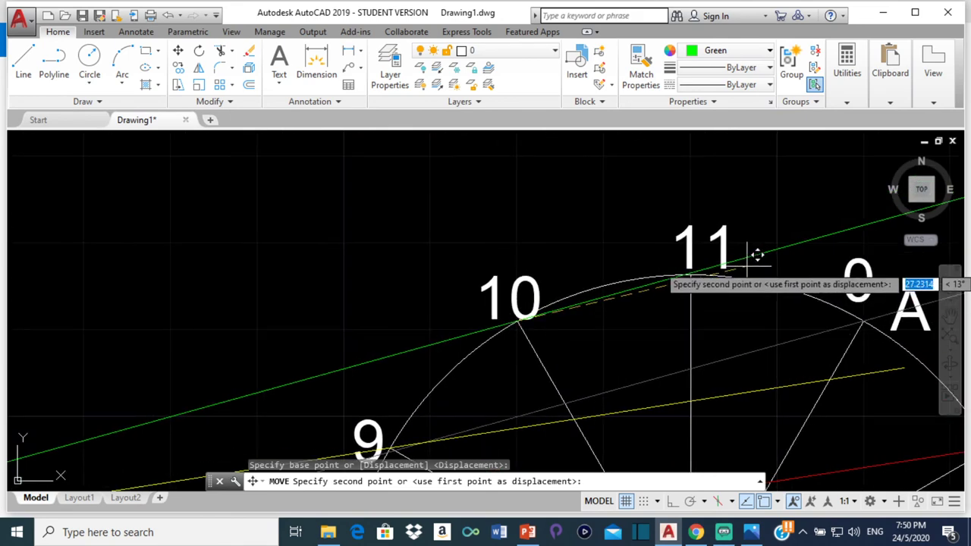
{"action": "left_click", "coordinate": [472, 289]}
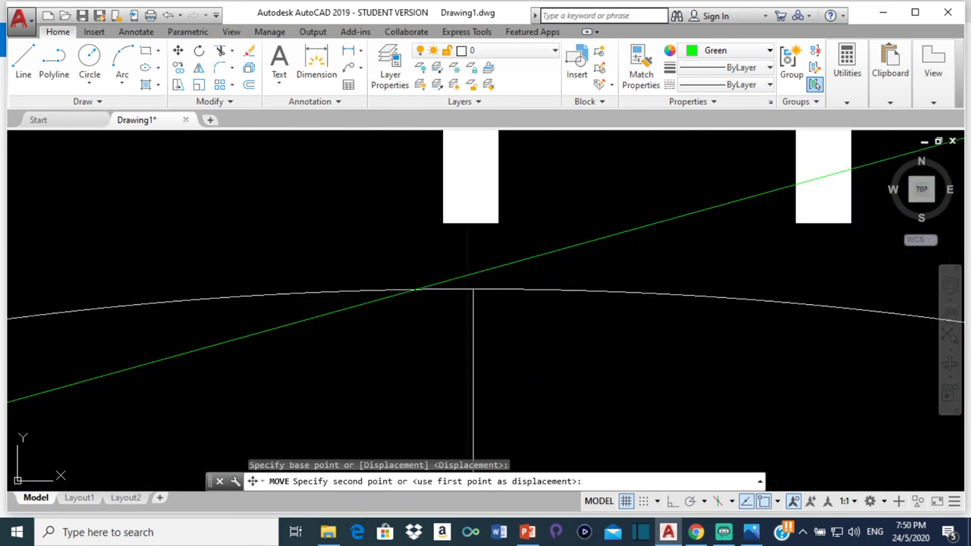
{"action": "scroll", "coordinate": [515, 247], "scroll_direction": "down", "scroll_amount": 6}
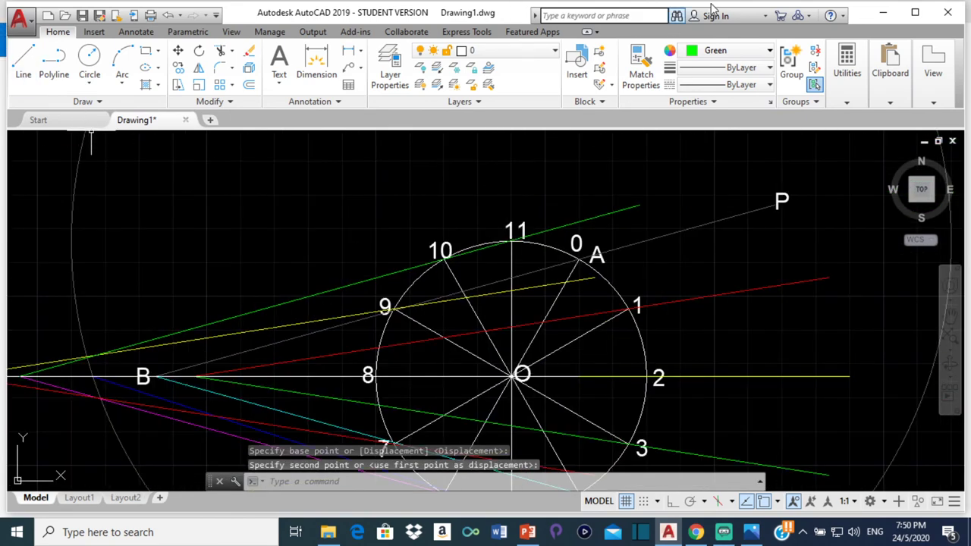
Set the current object colour to Cyan and draw a 190 mm line from the large circle's crossing with the horizontal line through point 11
{"action": "left_click", "coordinate": [732, 50]}
{"action": "left_click", "coordinate": [730, 196]}
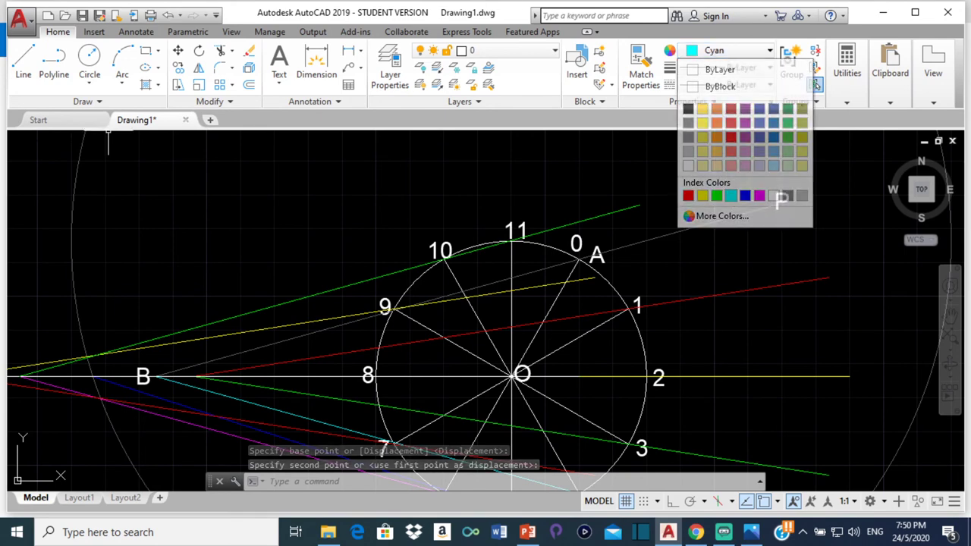
{"action": "left_click", "coordinate": [24, 60]}
{"action": "scroll", "coordinate": [392, 343], "scroll_direction": "up", "scroll_amount": 2}
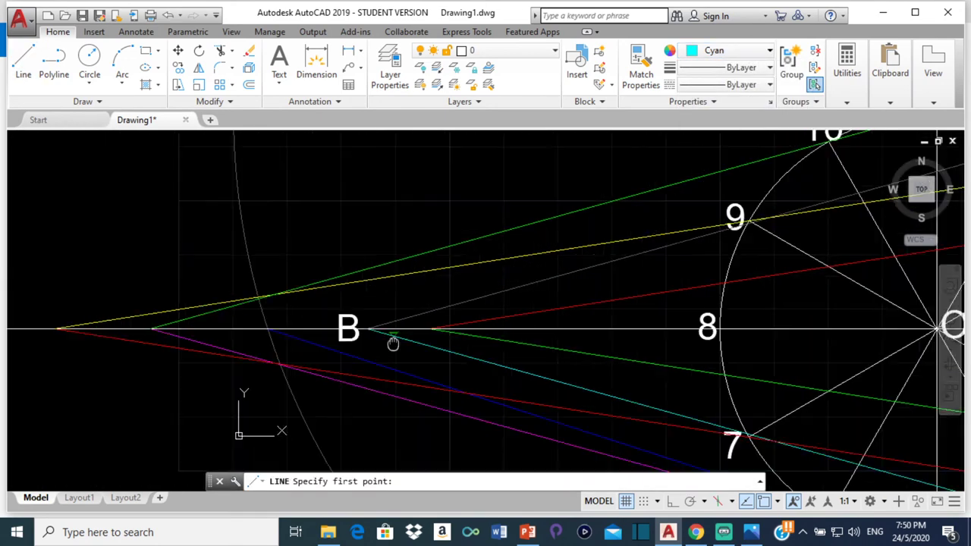
{"action": "scroll", "coordinate": [303, 339], "scroll_direction": "up", "scroll_amount": 4}
{"action": "left_click", "coordinate": [210, 312]}
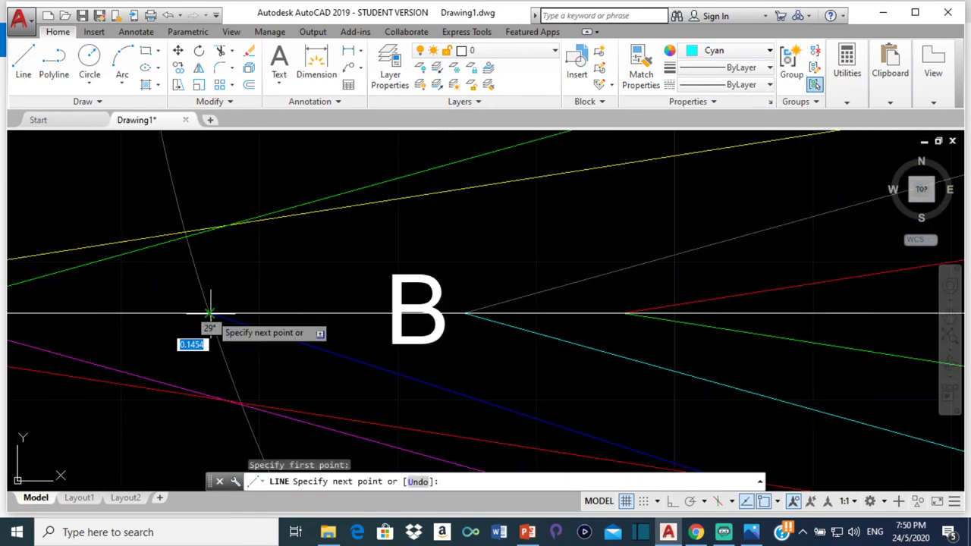
{"action": "scroll", "coordinate": [563, 195], "scroll_direction": "down", "scroll_amount": 5}
{"action": "scroll", "coordinate": [541, 264], "scroll_direction": "up", "scroll_amount": 8}
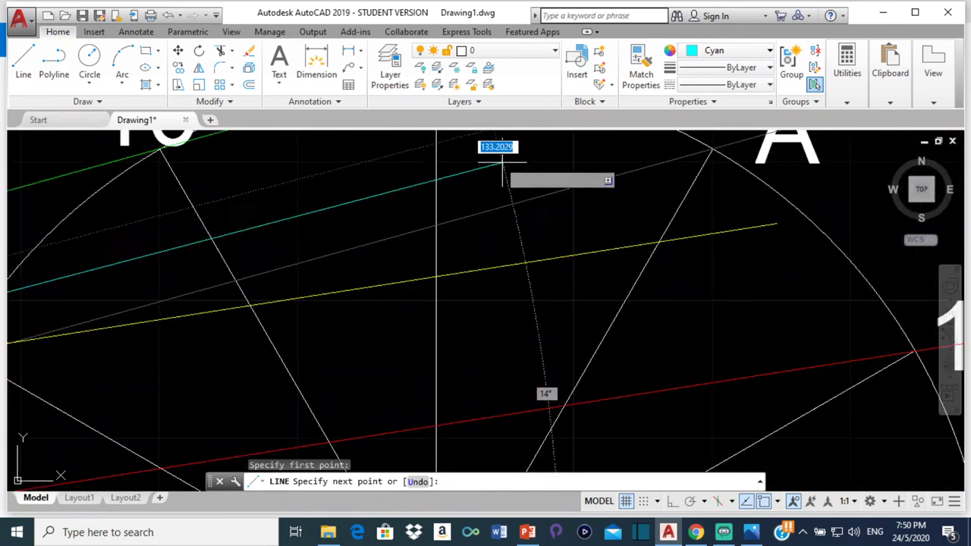
{"action": "scroll", "coordinate": [530, 242], "scroll_direction": "down", "scroll_amount": 3}
{"action": "scroll", "coordinate": [552, 304], "scroll_direction": "up", "scroll_amount": 6}
{"action": "middle_click_drag", "start_coordinate": [502, 273], "coordinate": [542, 194]}
{"action": "scroll", "coordinate": [584, 364], "scroll_direction": "up", "scroll_amount": 5}
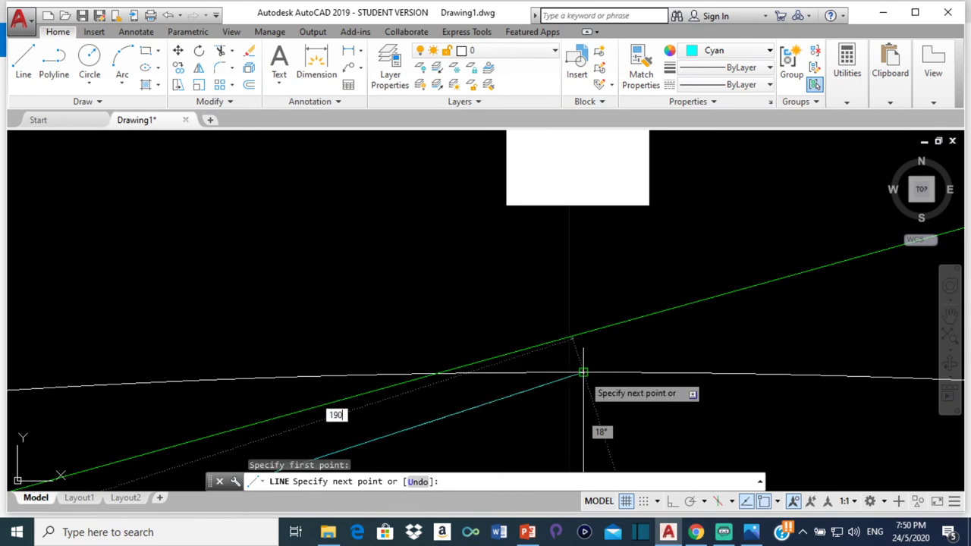
{"action": "key", "text": "Return"}
{"action": "key", "text": "Return"}
{"action": "scroll", "coordinate": [645, 349], "scroll_direction": "down", "scroll_amount": 6}
{"action": "middle_click_drag", "start_coordinate": [625, 345], "coordinate": [455, 310]}
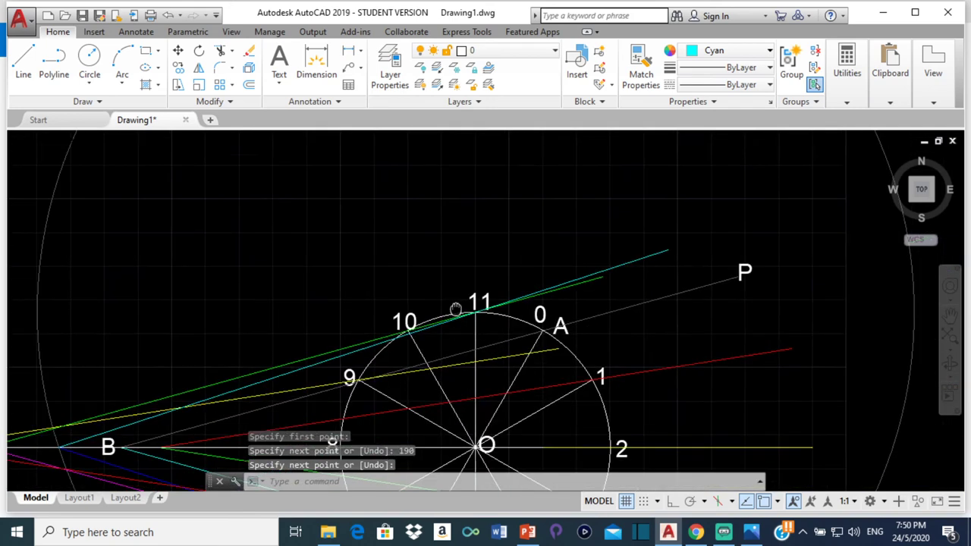
Set the current object colour to White for drawing the locus curve
{"action": "scroll", "coordinate": [371, 326], "scroll_direction": "down", "scroll_amount": 6}
{"action": "middle_click_drag", "start_coordinate": [431, 464], "coordinate": [526, 430]}
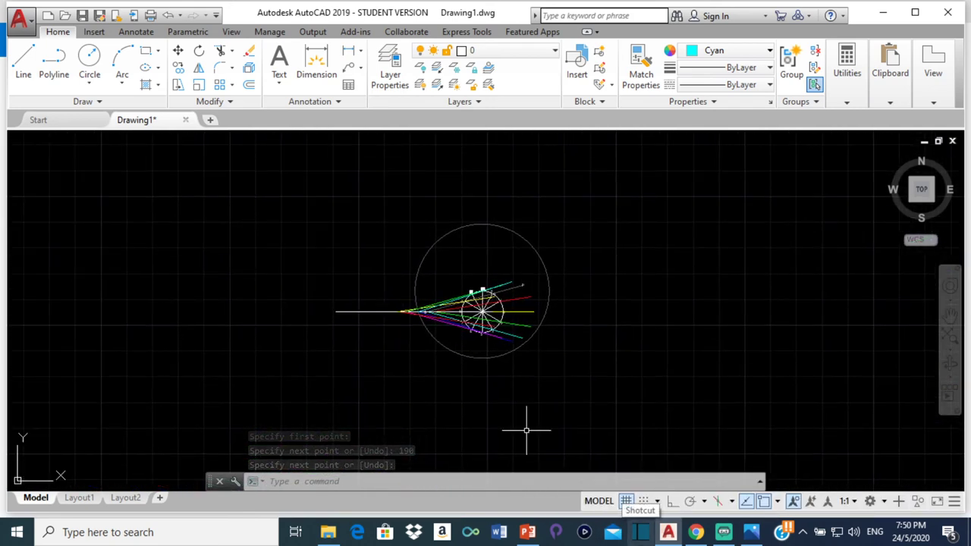
{"action": "scroll", "coordinate": [542, 281], "scroll_direction": "up", "scroll_amount": 3}
{"action": "scroll", "coordinate": [429, 310], "scroll_direction": "up", "scroll_amount": 6}
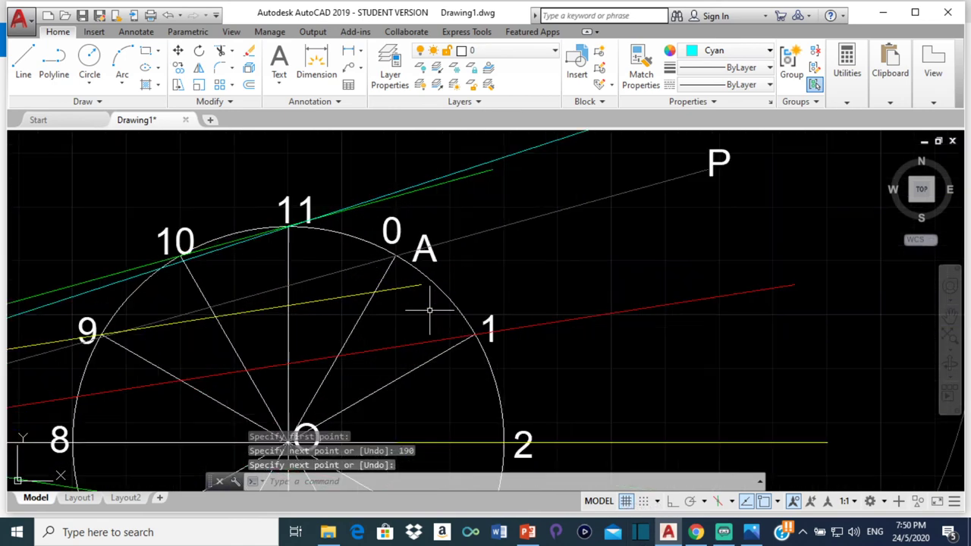
{"action": "scroll", "coordinate": [571, 181], "scroll_direction": "down", "scroll_amount": 6}
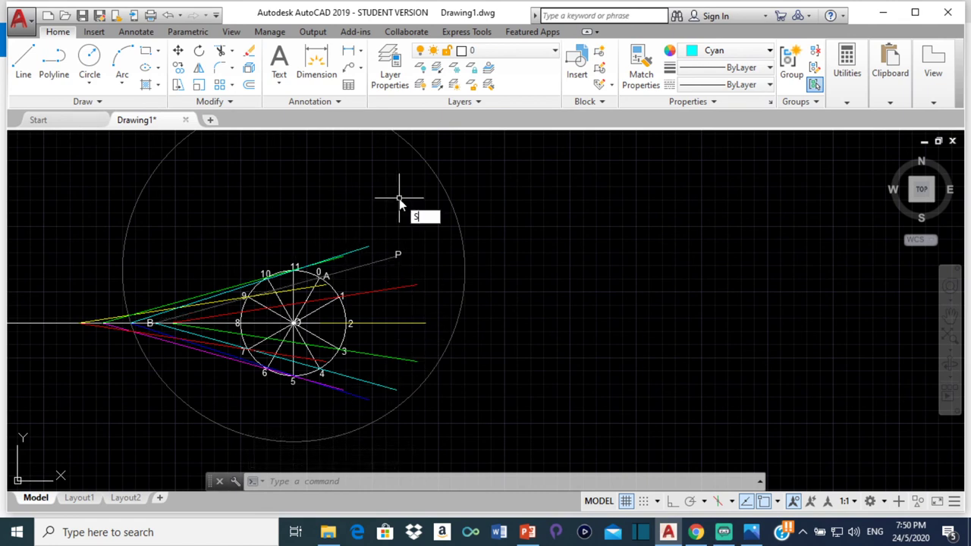
{"action": "type", "text": "PLINE"}
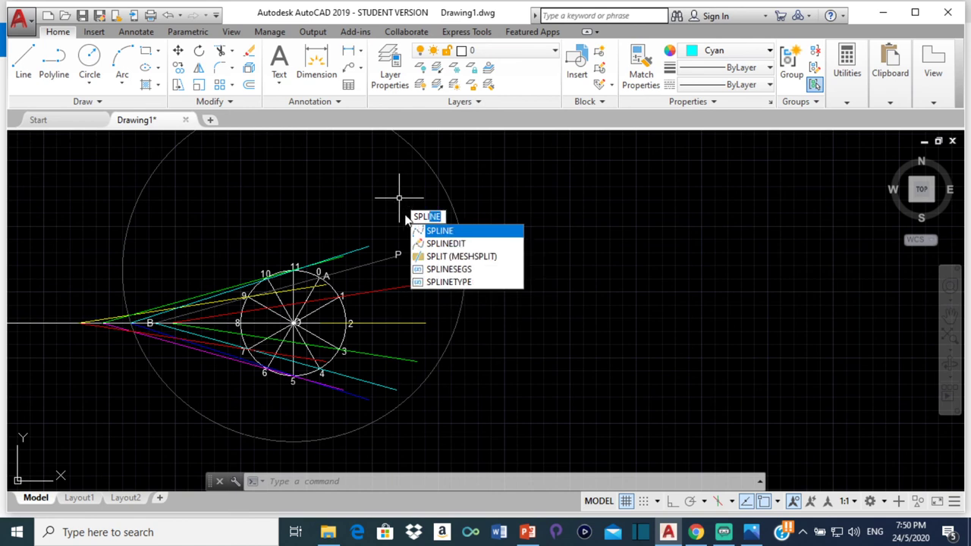
{"action": "left_click", "coordinate": [448, 232]}
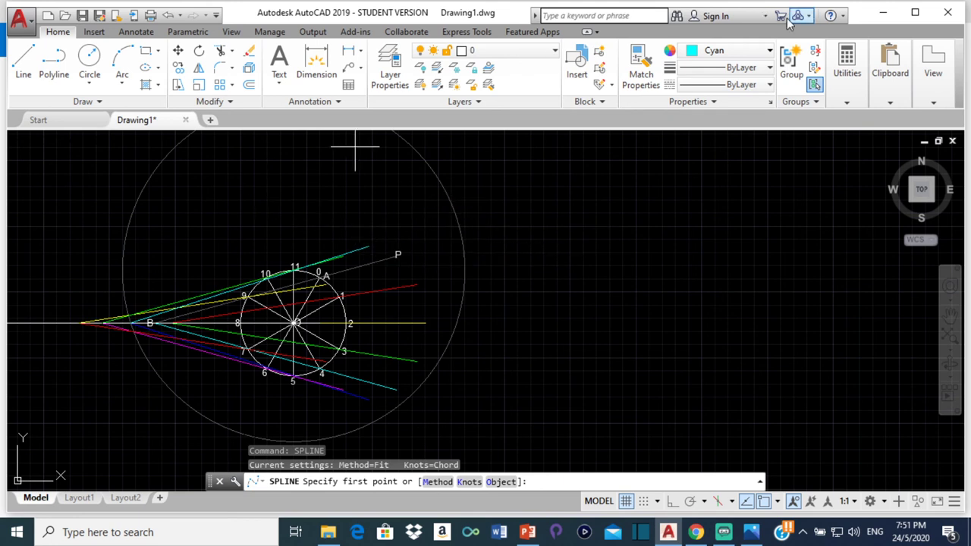
{"action": "left_click", "coordinate": [737, 55]}
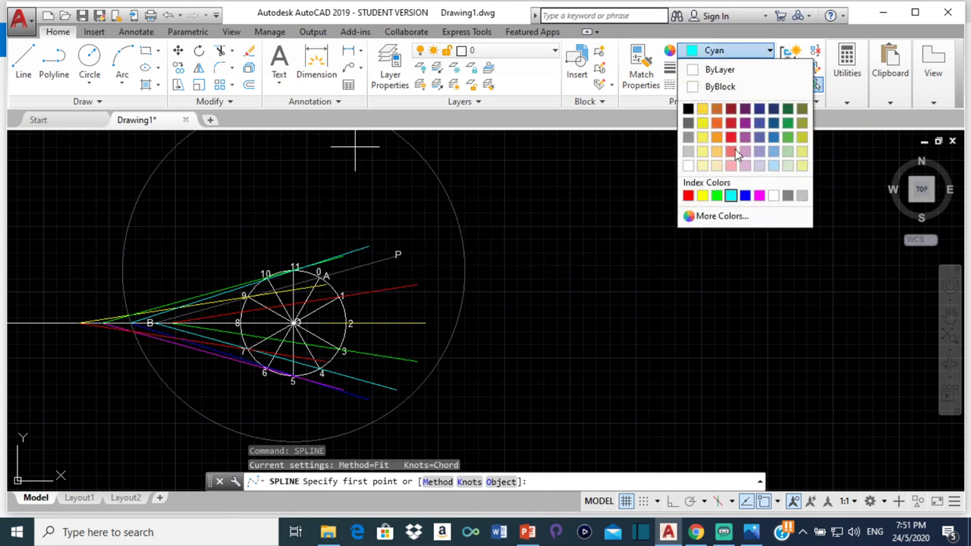
{"action": "left_click", "coordinate": [775, 195]}
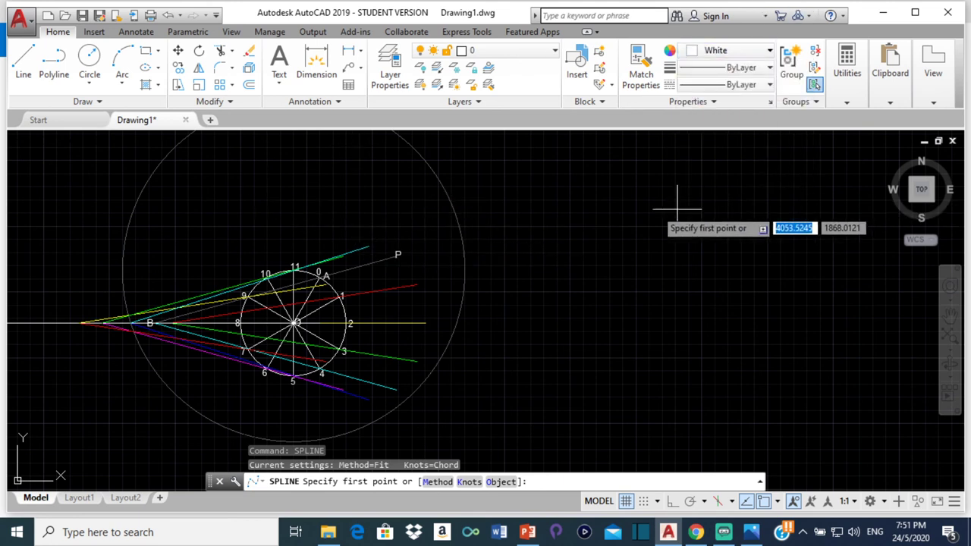
{"action": "left_click", "coordinate": [28, 59]}
{"action": "key", "text": "Escape"}
{"action": "key", "text": "Escape"}
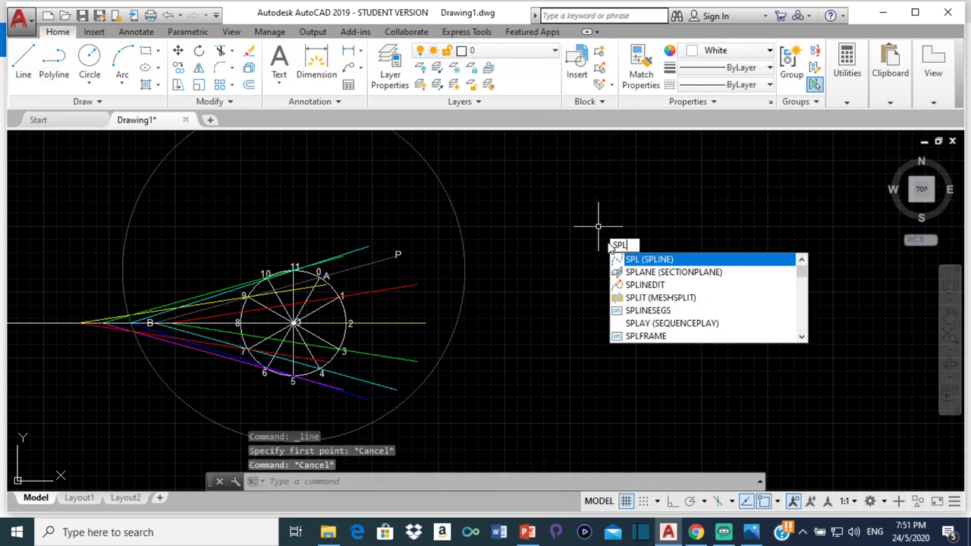
Start a spline at P and take it through the outer ends of the link lines for positions 1 and 2
{"action": "left_click", "coordinate": [674, 261]}
{"action": "scroll", "coordinate": [409, 265], "scroll_direction": "up", "scroll_amount": 5}
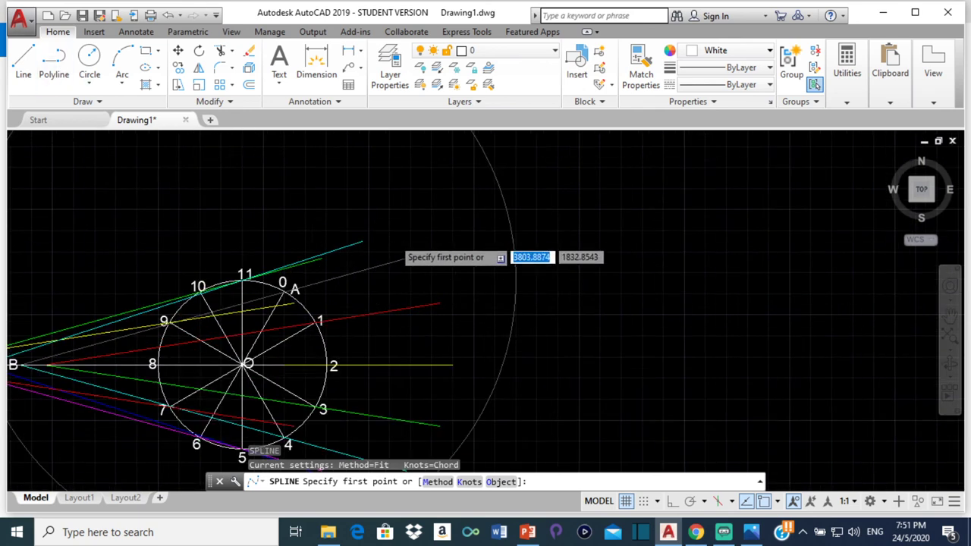
{"action": "left_click", "coordinate": [390, 268]}
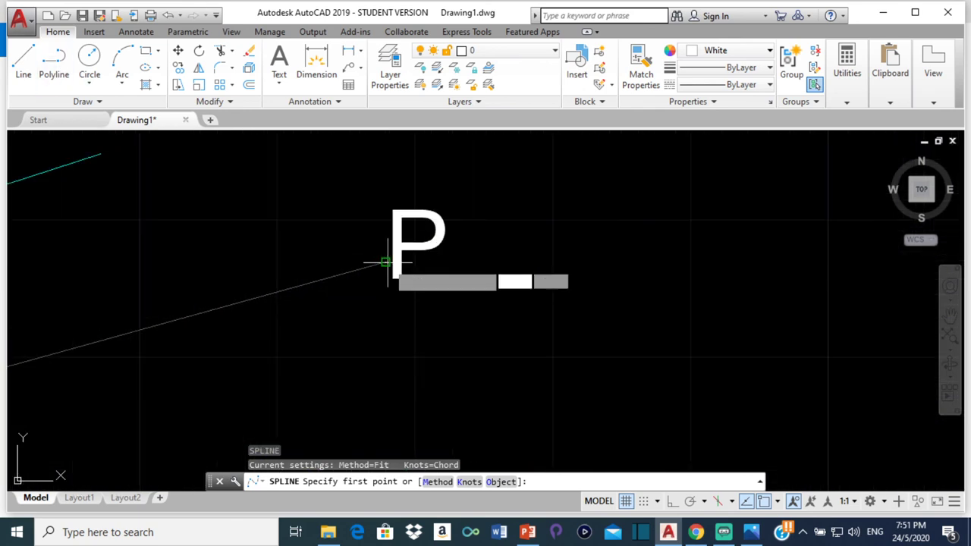
{"action": "scroll", "coordinate": [454, 308], "scroll_direction": "down", "scroll_amount": 5}
{"action": "scroll", "coordinate": [453, 308], "scroll_direction": "up", "scroll_amount": 2}
{"action": "middle_click_drag", "start_coordinate": [454, 308], "coordinate": [273, 159]}
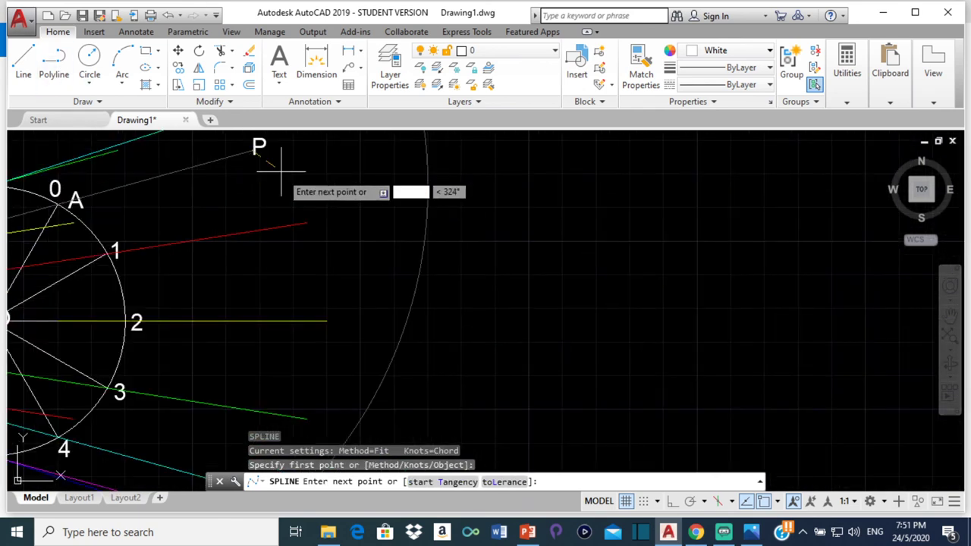
{"action": "left_click", "coordinate": [307, 222]}
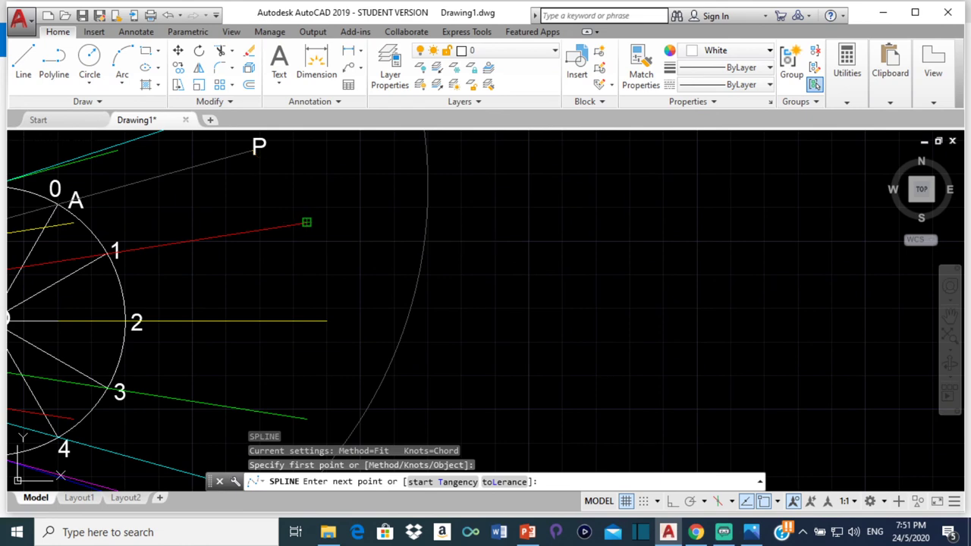
{"action": "left_click", "coordinate": [322, 321]}
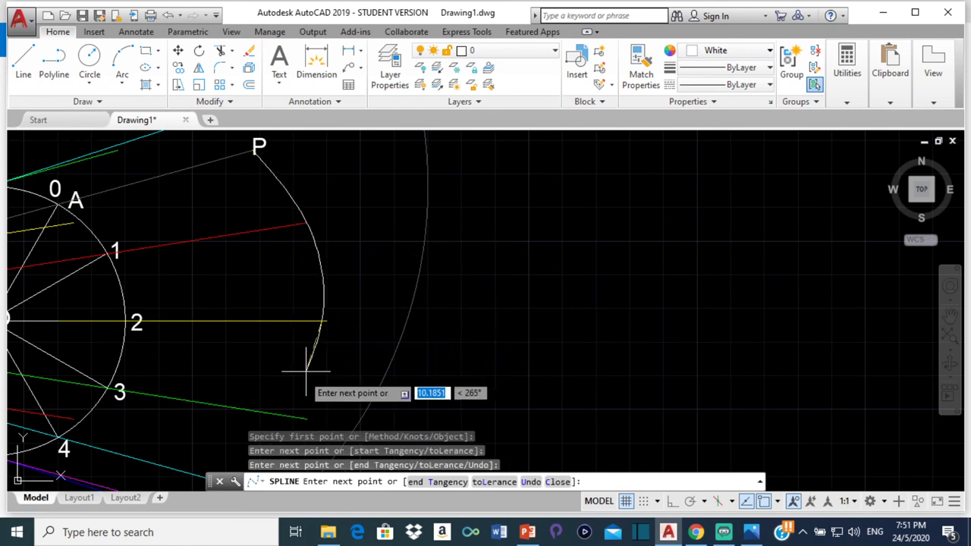
Continue the spline through the outer ends of the link lines for positions 3, 4 and 5
{"action": "scroll", "coordinate": [314, 379], "scroll_direction": "down", "scroll_amount": 3}
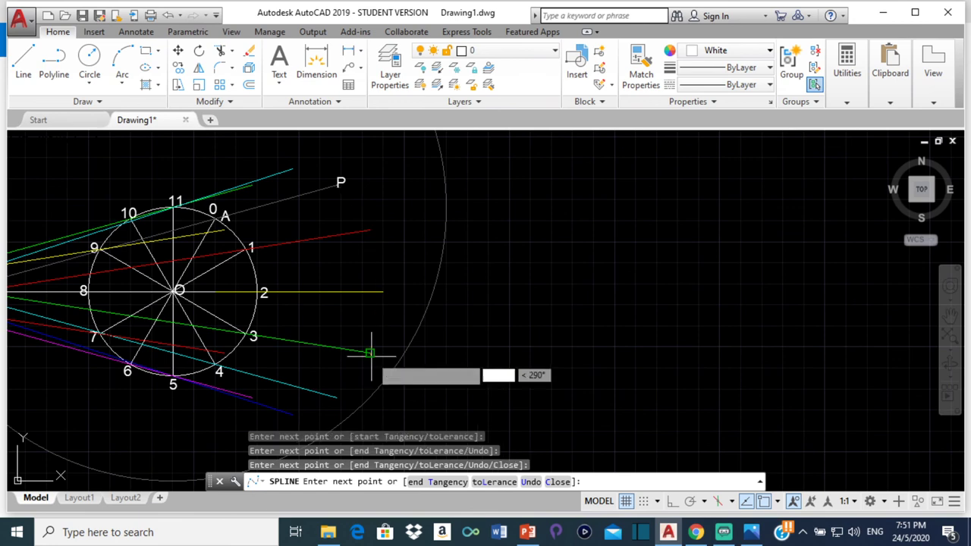
{"action": "left_click", "coordinate": [369, 354]}
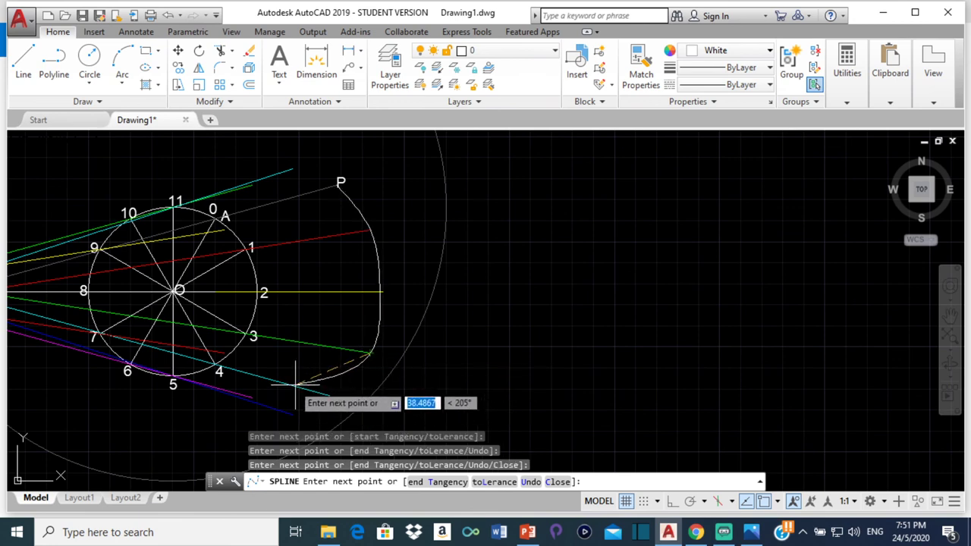
{"action": "left_click", "coordinate": [334, 396]}
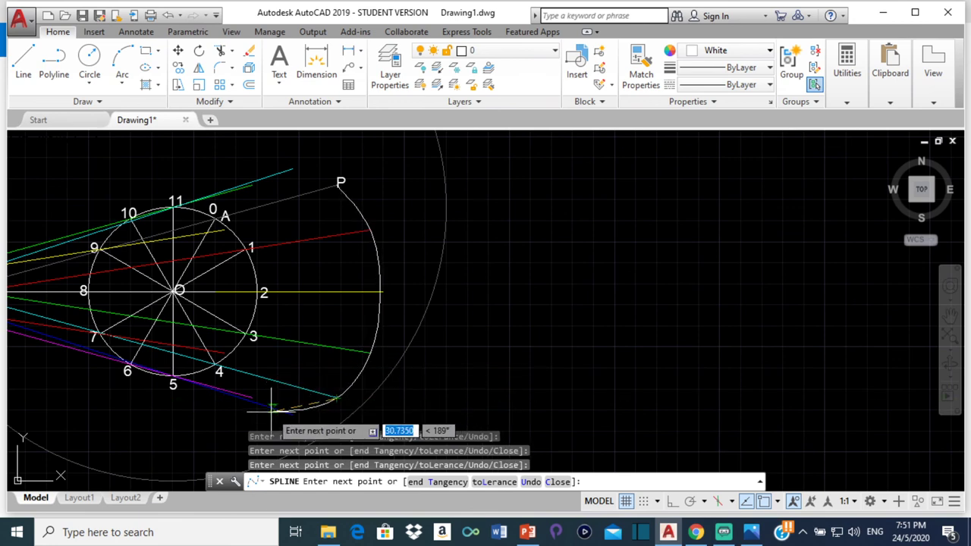
{"action": "scroll", "coordinate": [304, 410], "scroll_direction": "up", "scroll_amount": 4}
{"action": "middle_click_drag", "start_coordinate": [254, 406], "coordinate": [354, 303]}
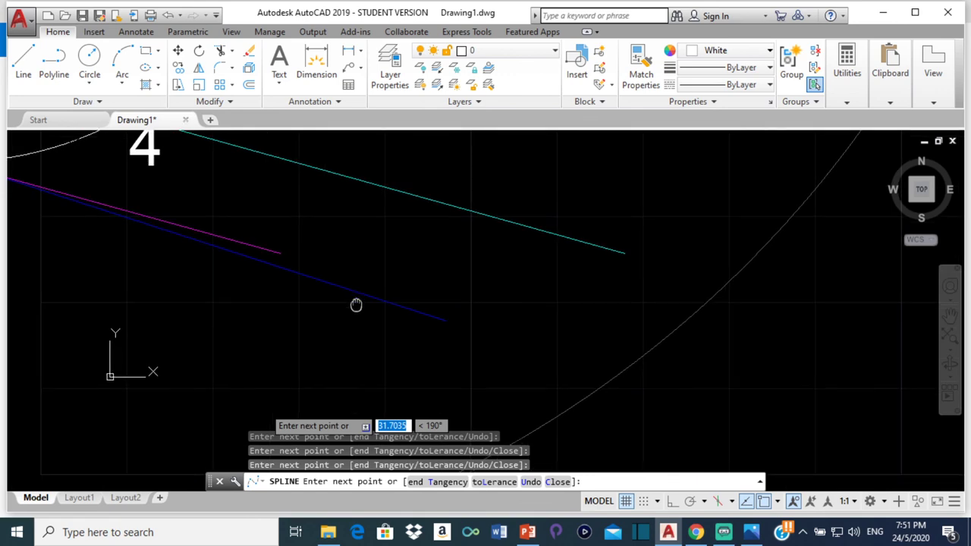
{"action": "left_click", "coordinate": [444, 319]}
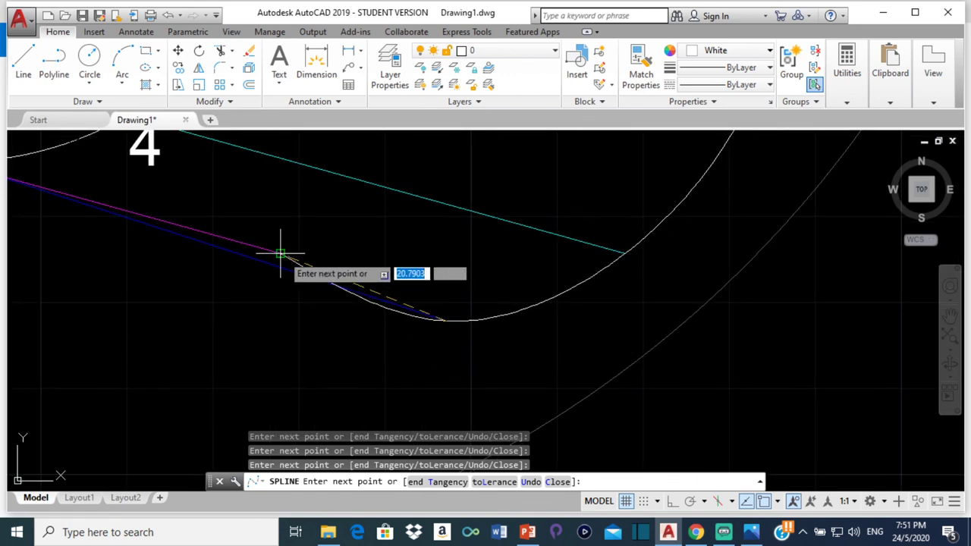
Continue the spline through the outer ends of the link lines for positions 6, 7, 8 and 9
{"action": "scroll", "coordinate": [278, 220], "scroll_direction": "down", "scroll_amount": 5}
{"action": "scroll", "coordinate": [364, 265], "scroll_direction": "up", "scroll_amount": 3}
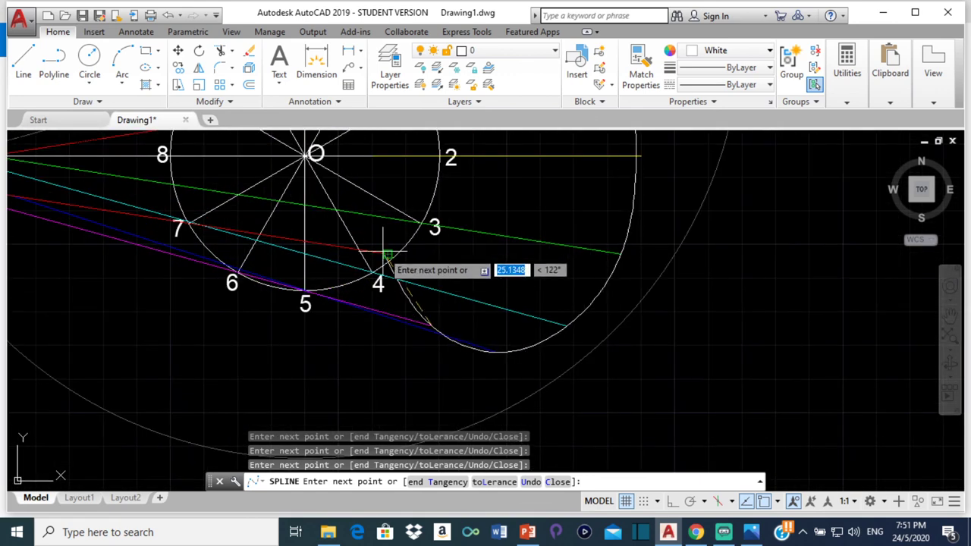
{"action": "left_click", "coordinate": [387, 255]}
{"action": "scroll", "coordinate": [391, 242], "scroll_direction": "down", "scroll_amount": 3}
{"action": "scroll", "coordinate": [436, 273], "scroll_direction": "up", "scroll_amount": 6}
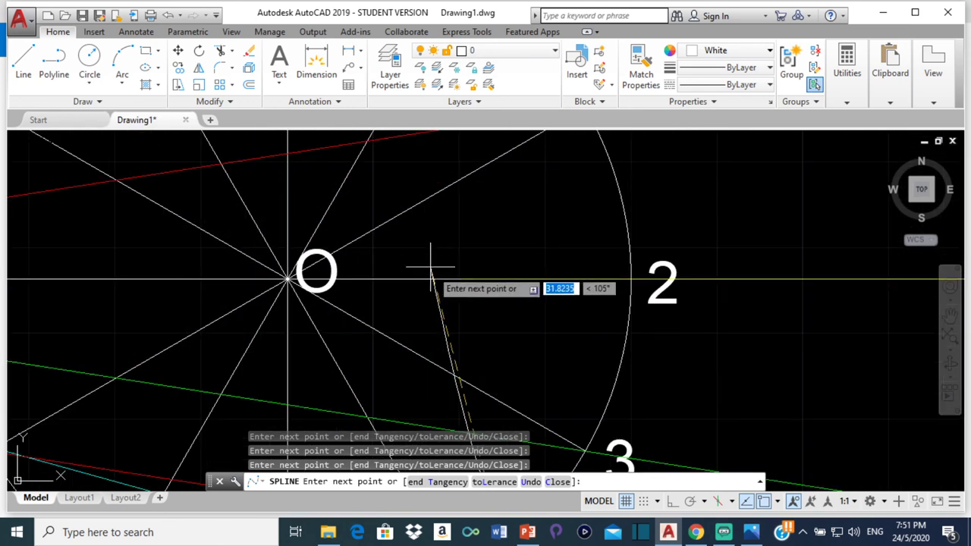
{"action": "scroll", "coordinate": [455, 326], "scroll_direction": "down", "scroll_amount": 4}
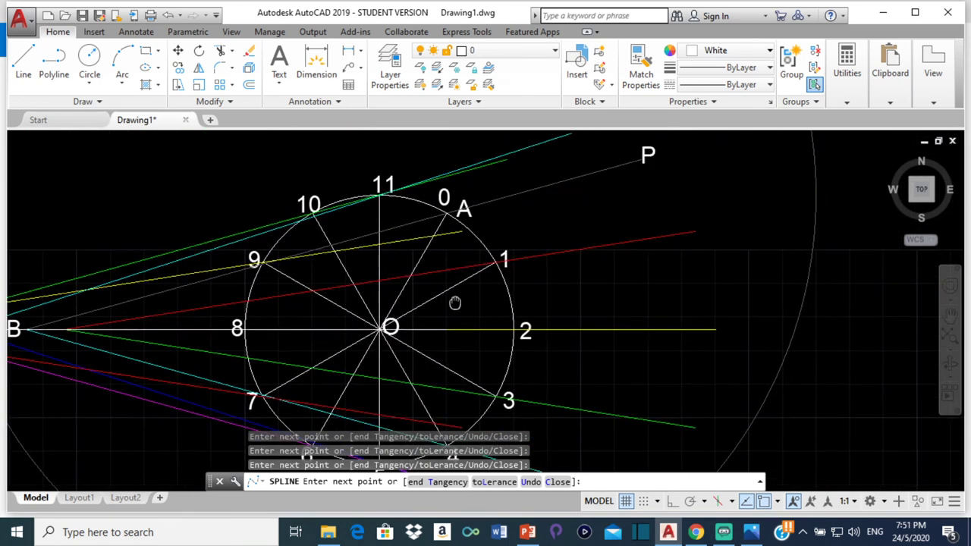
{"action": "middle_click_drag", "start_coordinate": [455, 299], "coordinate": [438, 315]}
{"action": "left_click", "coordinate": [445, 244]}
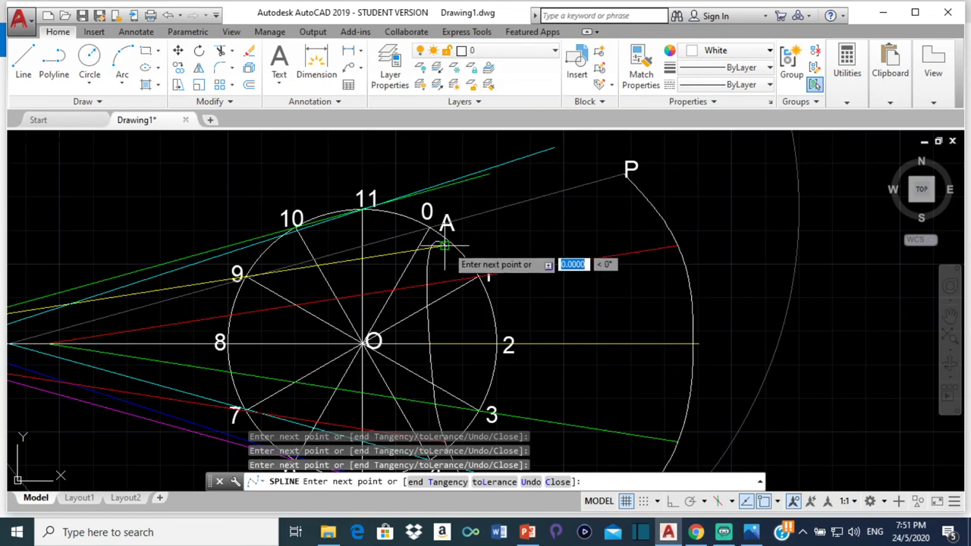
Take the spline through the outer ends of the link lines for positions 10 and 11, and finish it back at P
{"action": "left_click", "coordinate": [555, 148]}
{"action": "scroll", "coordinate": [620, 171], "scroll_direction": "up", "scroll_amount": 5}
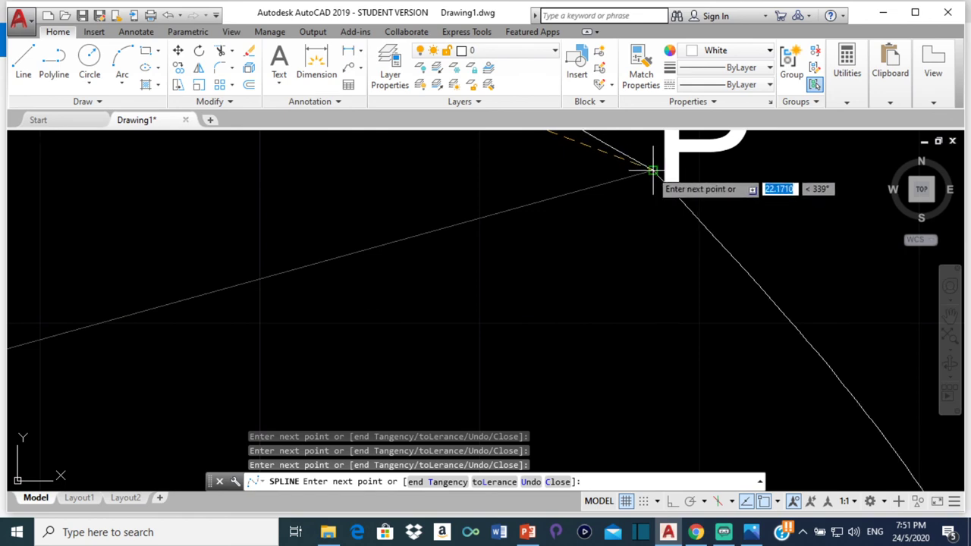
{"action": "left_click", "coordinate": [651, 170]}
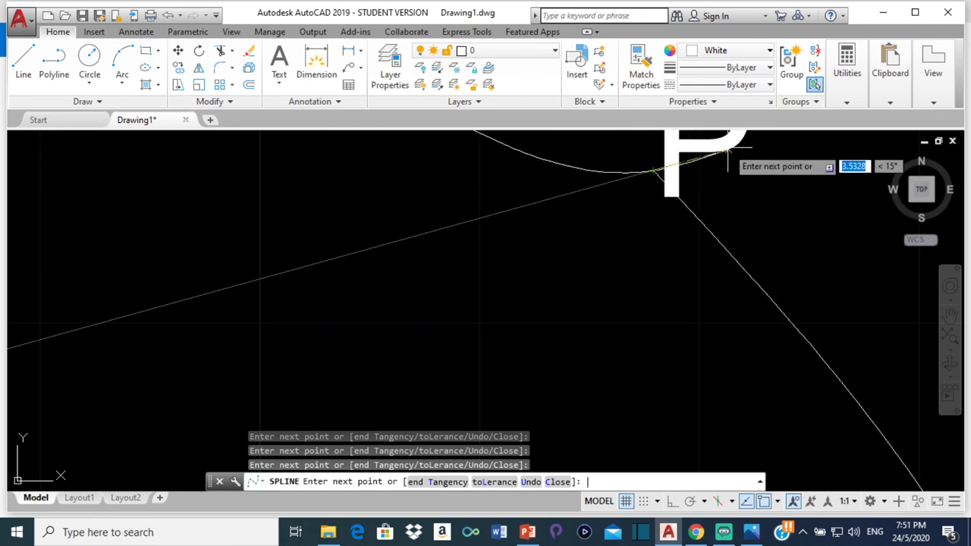
{"action": "key", "text": "Return"}
{"action": "scroll", "coordinate": [728, 156], "scroll_direction": "down", "scroll_amount": 8}
{"action": "mouse_move", "coordinate": [736, 217]}
{"action": "middle_mouse_down"}
{"action": "mouse_move", "coordinate": [599, 262]}
{"action": "mouse_move", "coordinate": [528, 302]}
{"action": "mouse_move", "coordinate": [587, 295]}
{"action": "middle_mouse_up"}
{"action": "scroll", "coordinate": [479, 317], "scroll_direction": "up", "scroll_amount": 3}
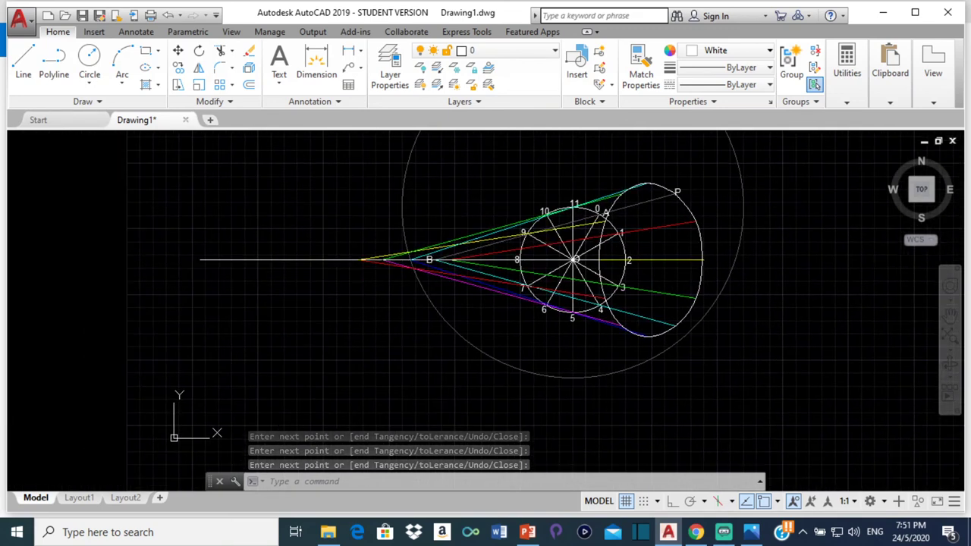
Check the finished locus against the Example B figure in Mechanism 2.jpg in Photos and return to AutoCAD
{"action": "left_click", "coordinate": [753, 533]}
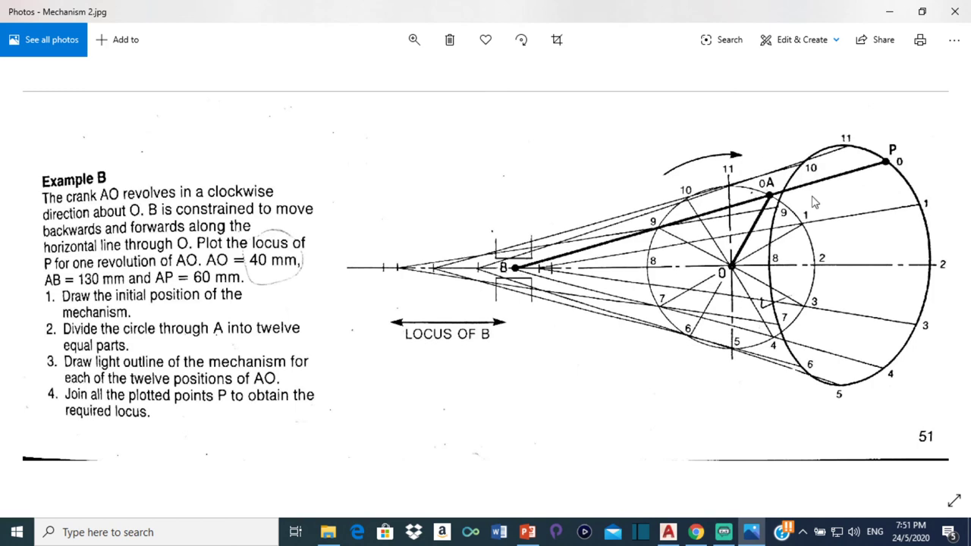
{"action": "left_click", "coordinate": [668, 533]}
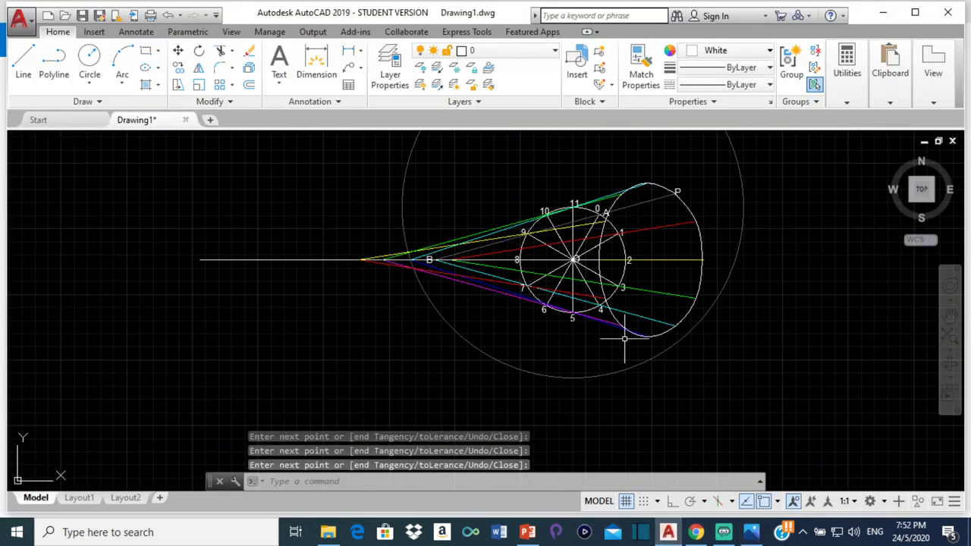